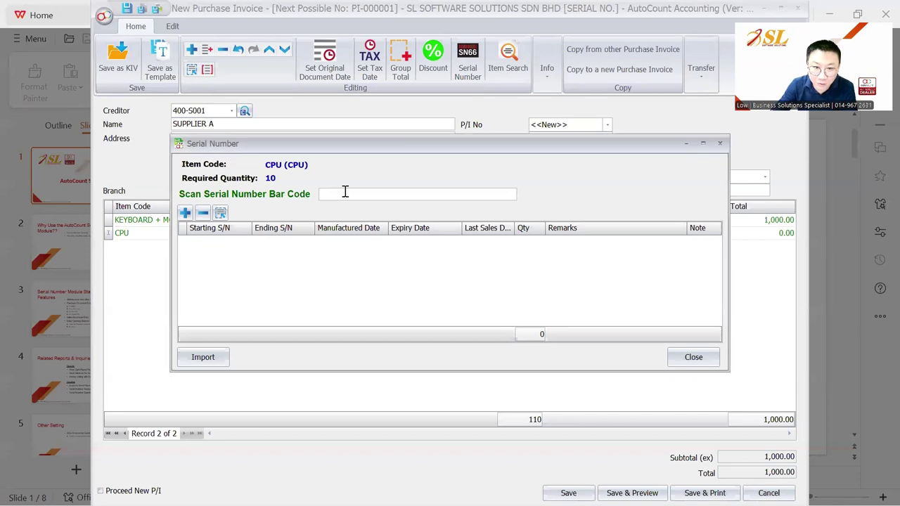
text(0001)
key(Return)
text(00)
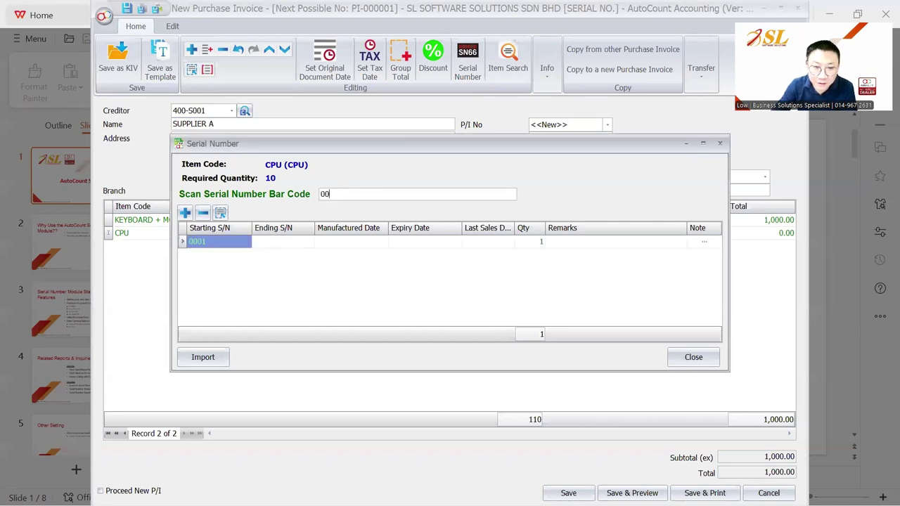
text(02)
key(Return)
text(00003)
key(Return)
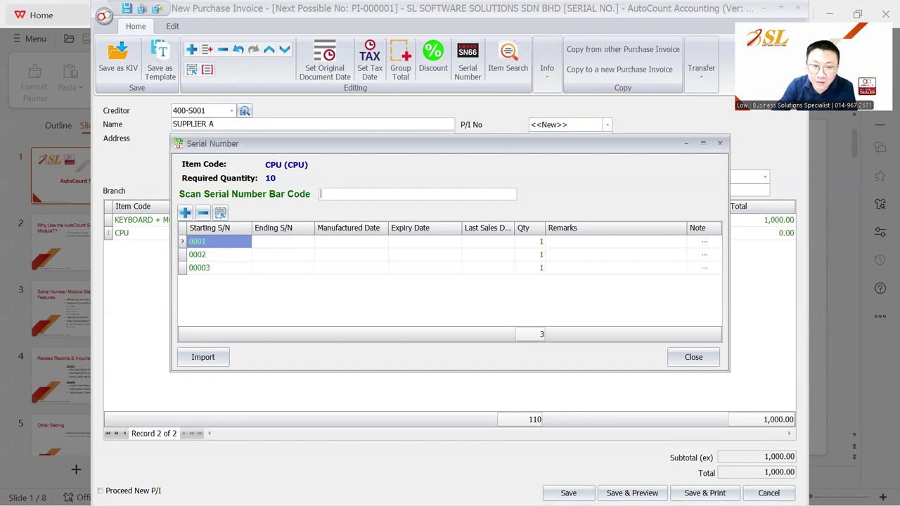
click(203, 281)
key(Tab)
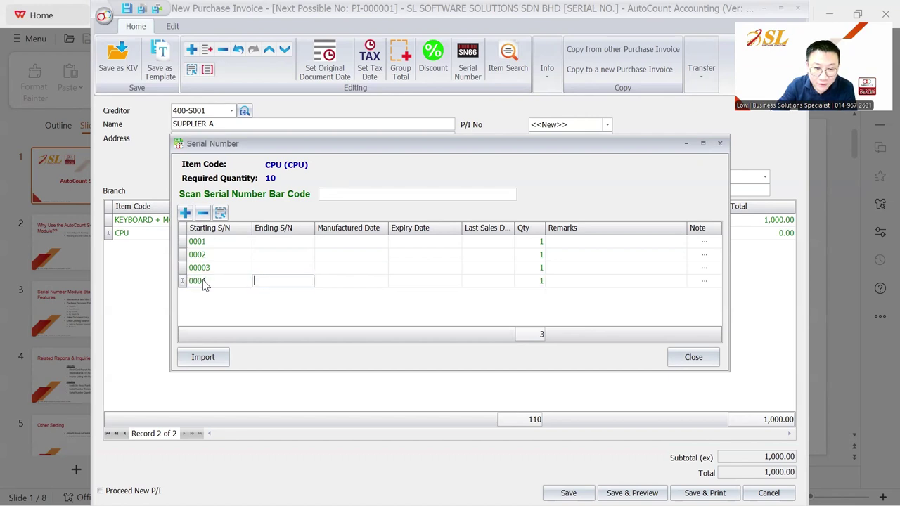
text(0010)
key(Tab)
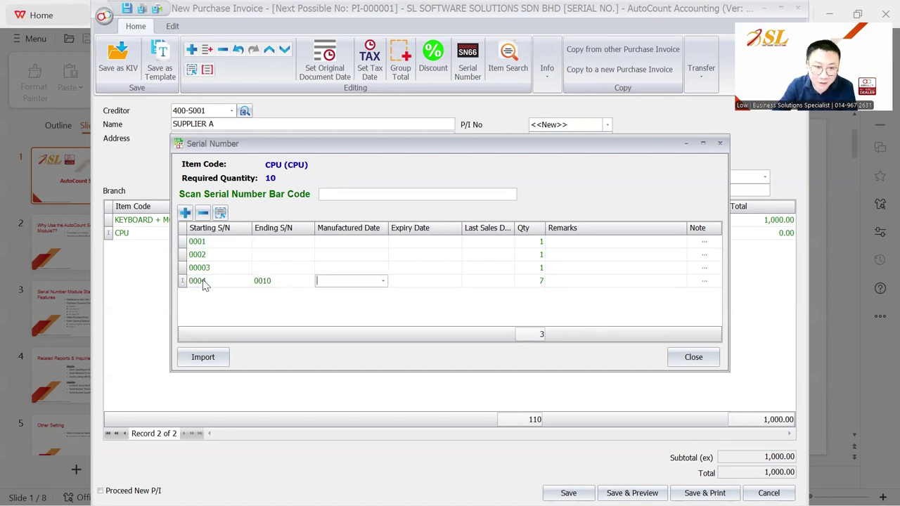
click(305, 285)
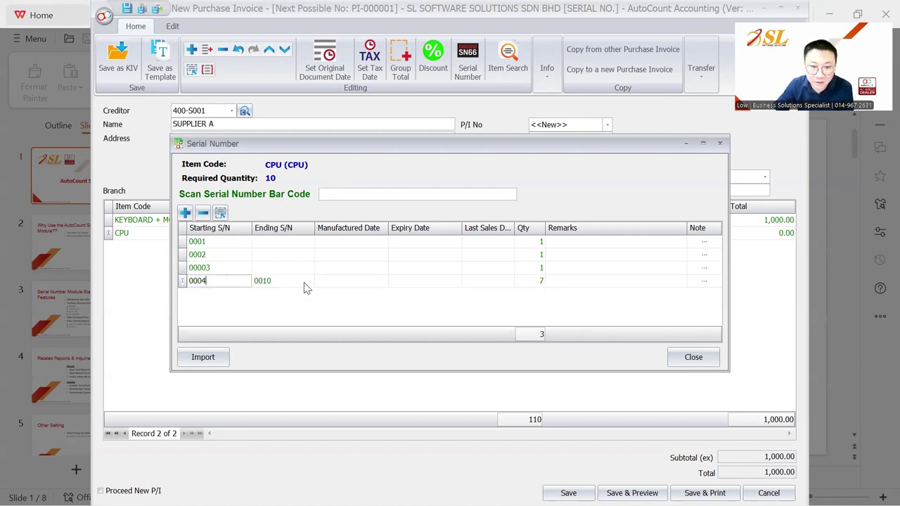
click(532, 285)
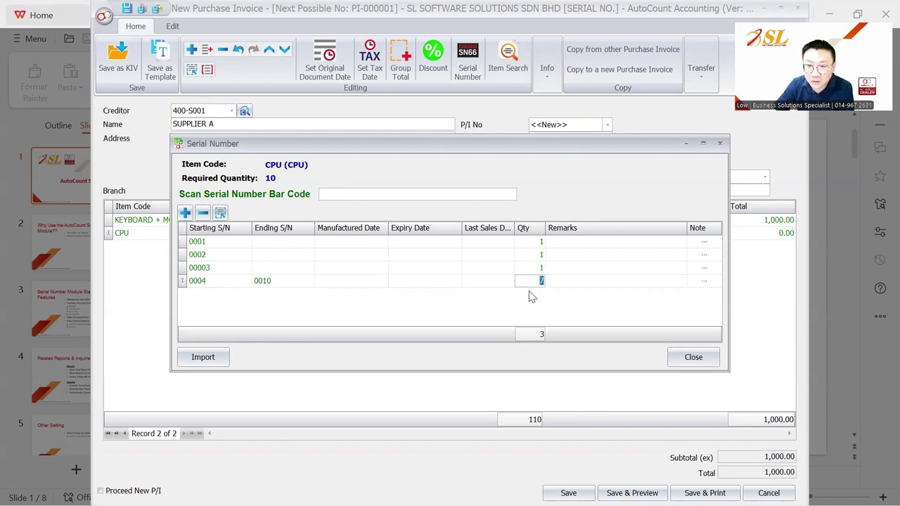
key(Return)
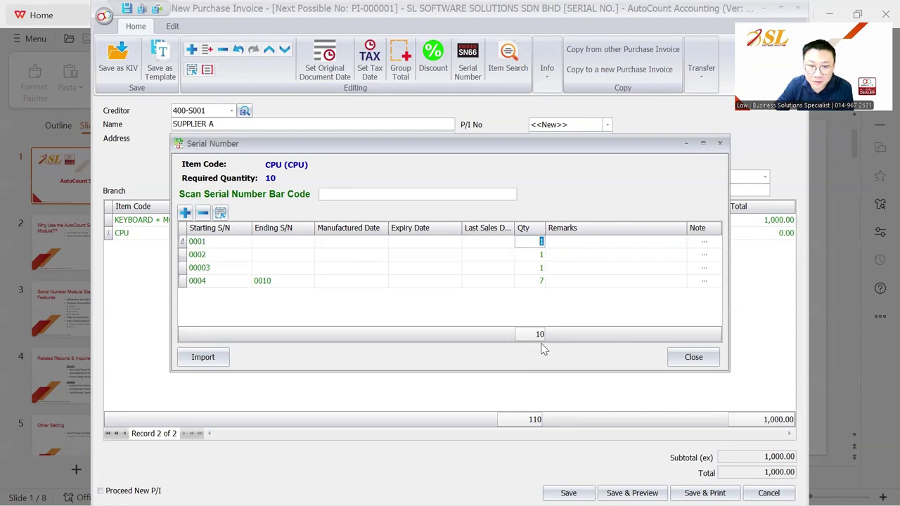
click(371, 194)
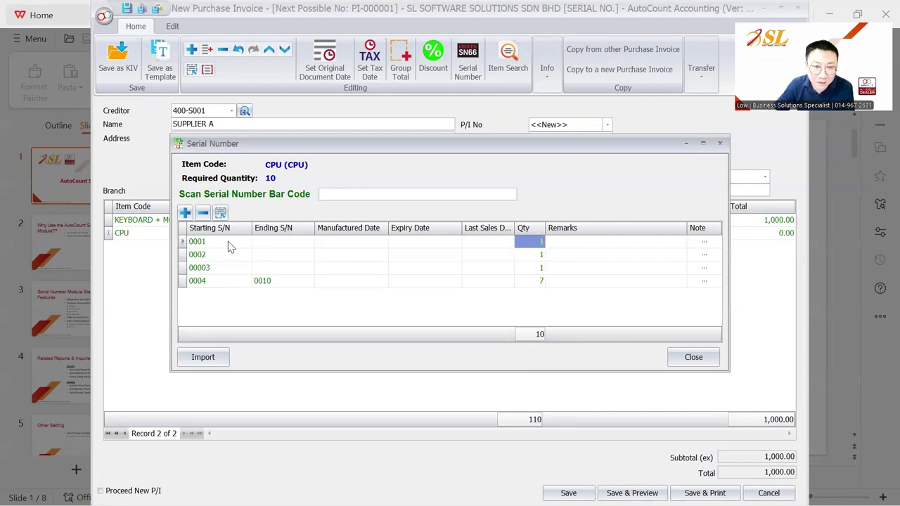
click(185, 212)
click(229, 297)
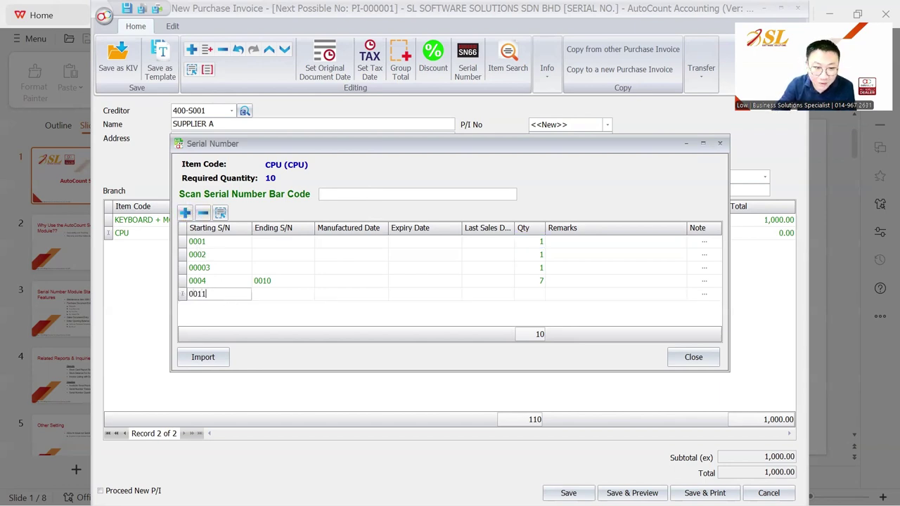
click(283, 281)
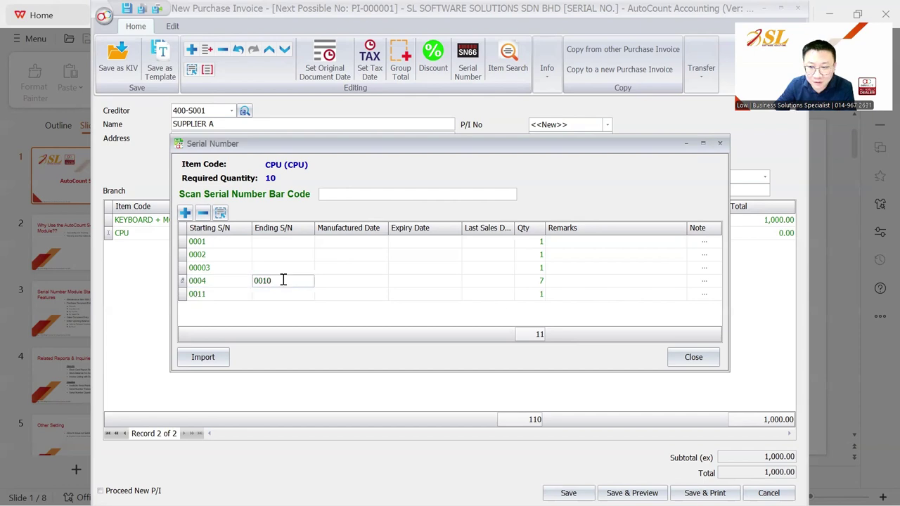
click(541, 295)
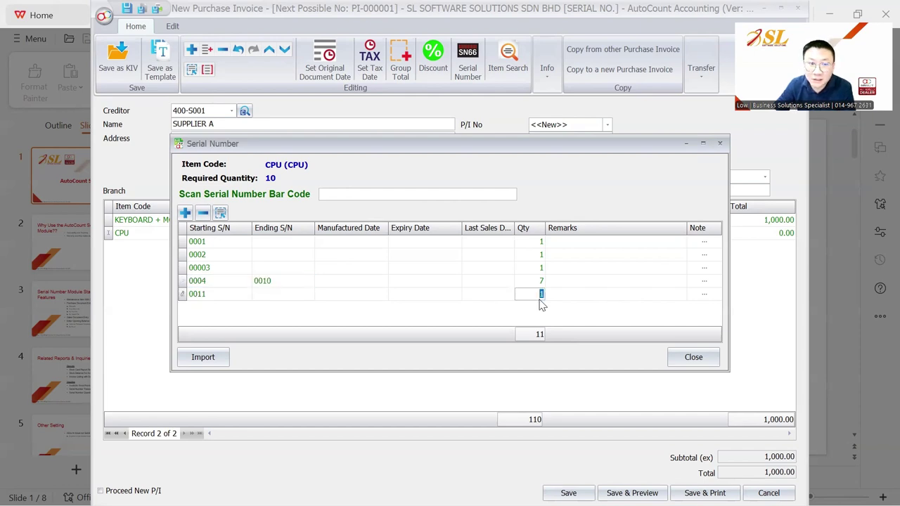
click(201, 294)
double_click(197, 294)
text(a)
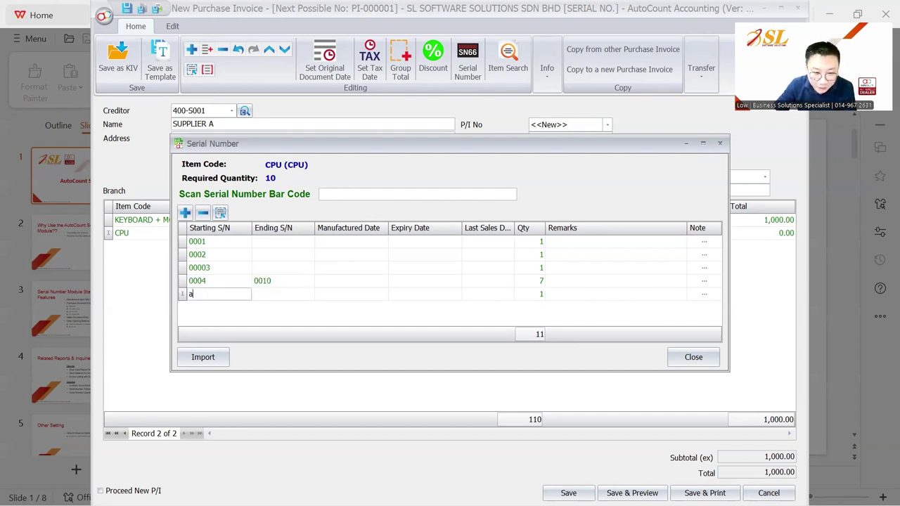
text(0010)
key(Tab)
text(A0020)
key(Tab)
click(535, 294)
click(232, 295)
click(292, 294)
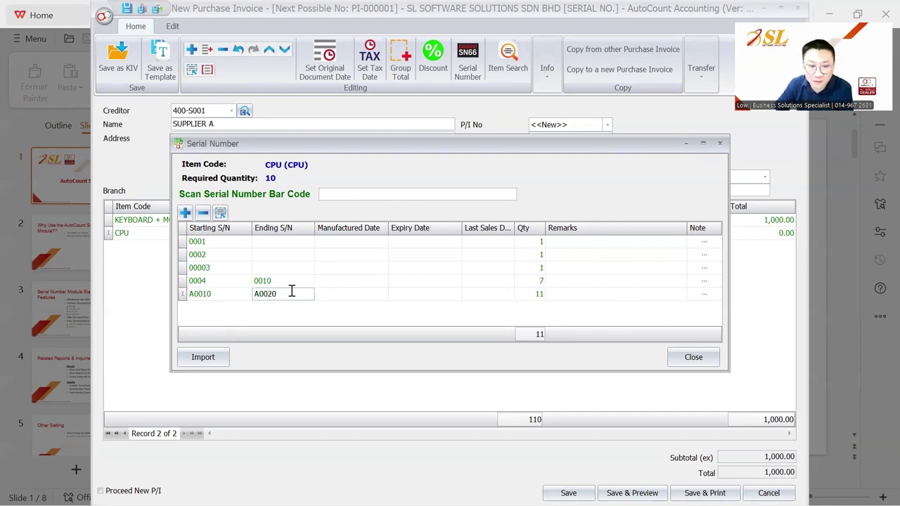
click(203, 212)
click(202, 213)
click(203, 212)
click(208, 216)
click(208, 216)
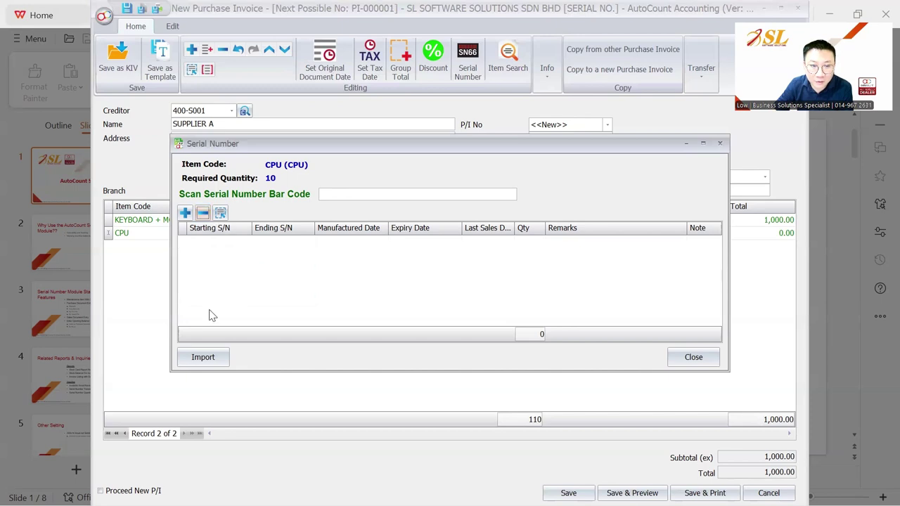
Open the serial import box and select lines A001–A004 in Serial Number.txt.
click(211, 357)
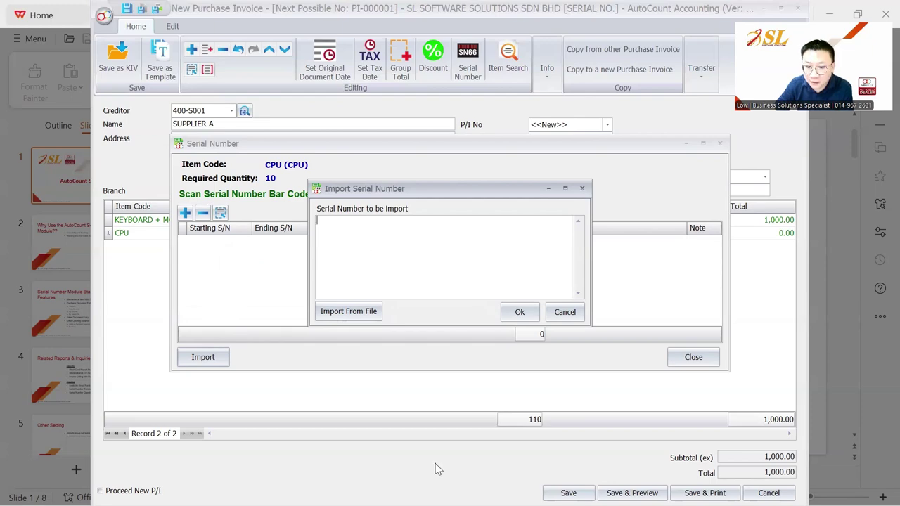
key(super)
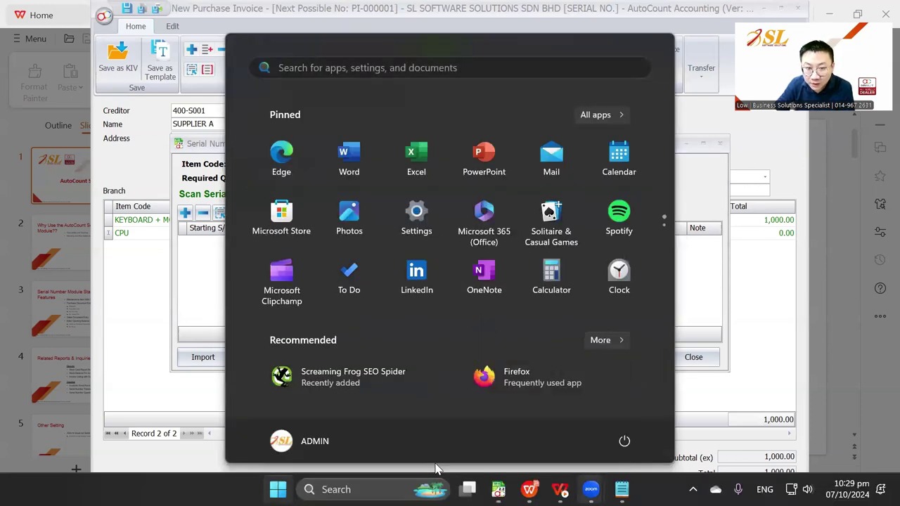
key(alt+Tab)
drag(38, 131, 16, 96)
drag(52, 203, 15, 155)
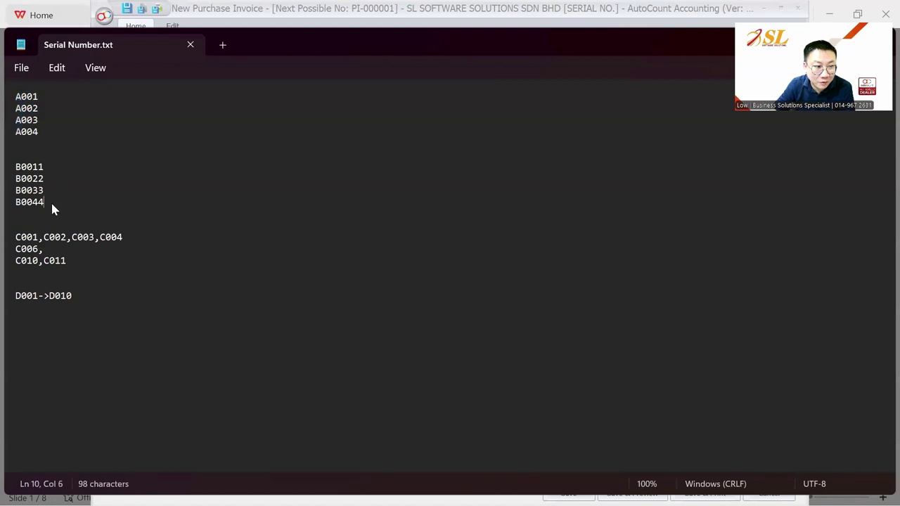
drag(69, 262, 15, 237)
click(60, 299)
drag(71, 296, 3, 294)
drag(38, 134, 16, 104)
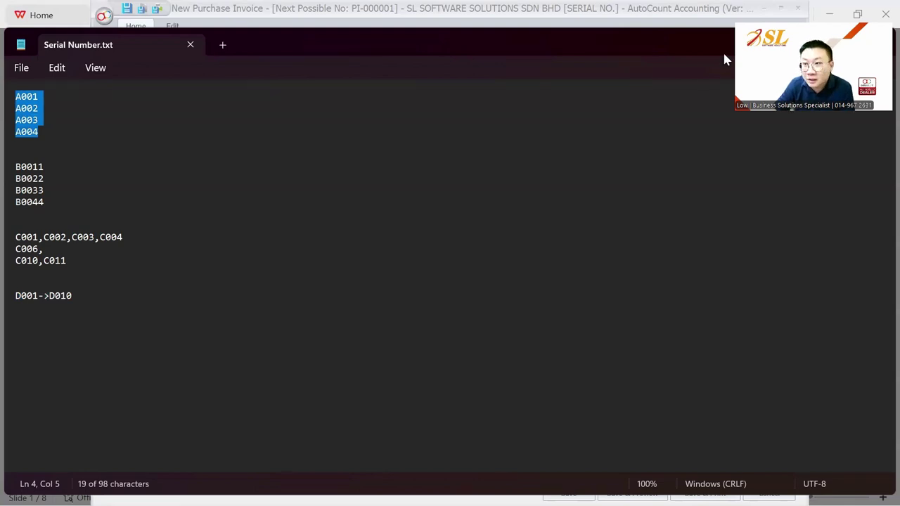
Paste serials A001–A004 into the import box and import them as one four-unit range.
key(ctrl+c)
key(alt+Tab)
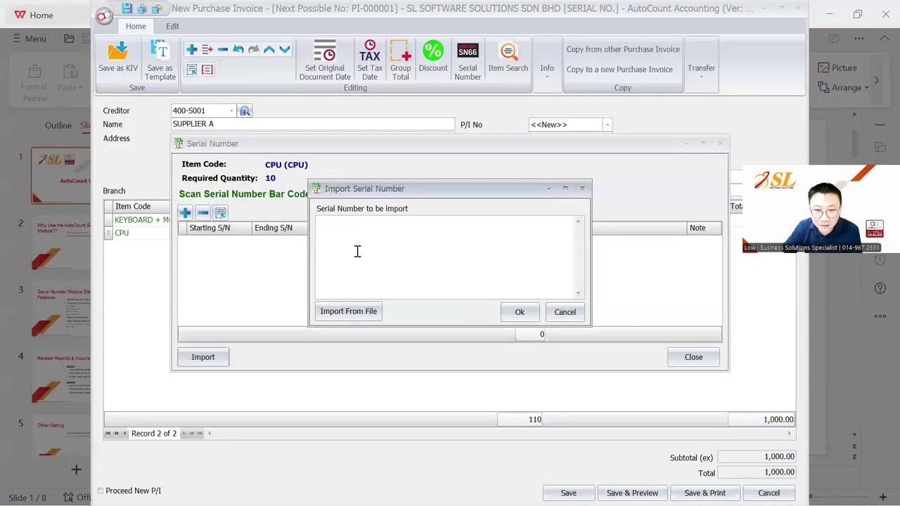
key(ctrl+v)
drag(350, 225, 364, 251)
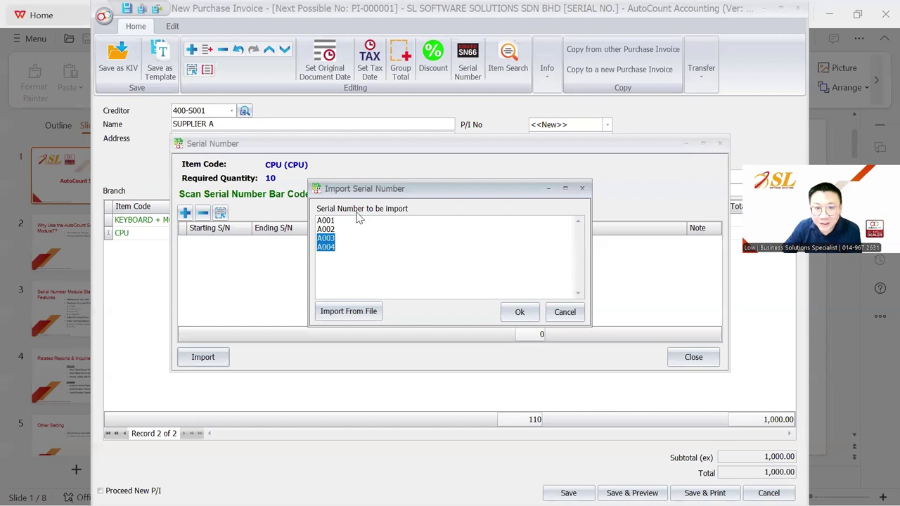
click(350, 252)
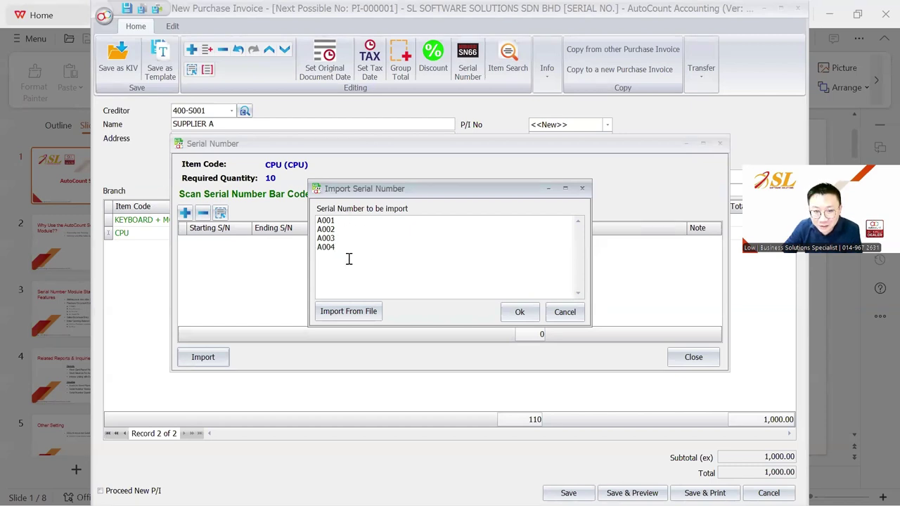
click(520, 311)
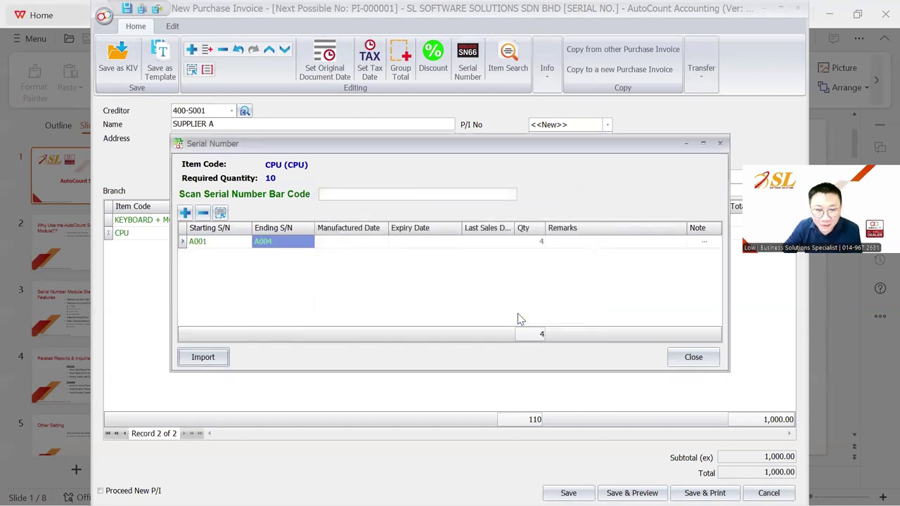
click(289, 241)
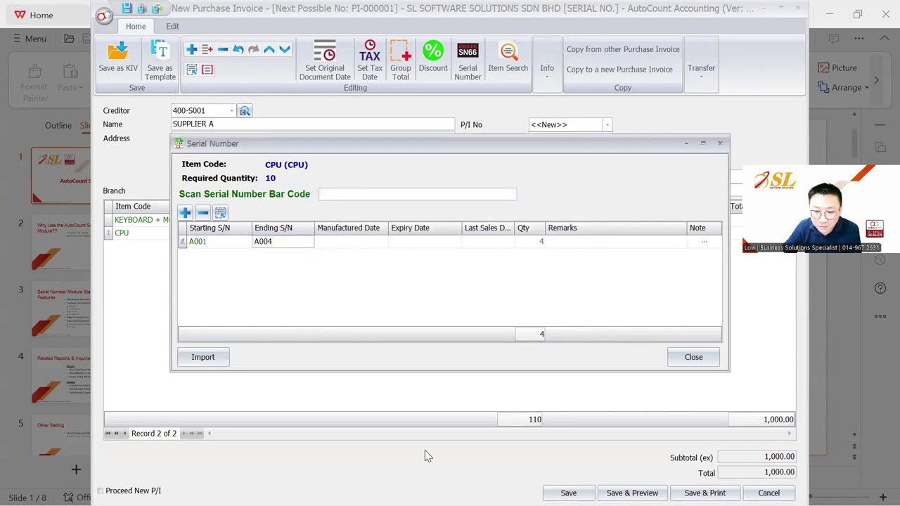
Import the B0011–B0044 serials into the CPU list, bringing the total to 8.
key(super)
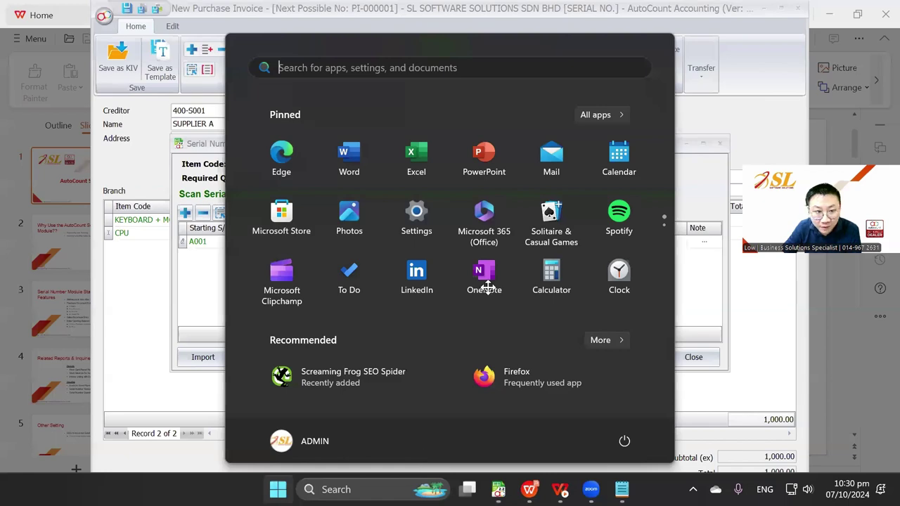
key(alt+Tab)
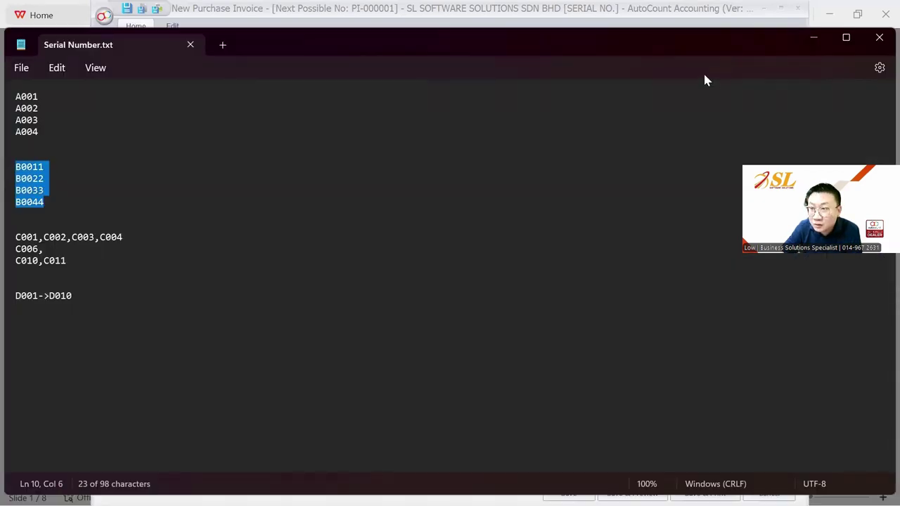
click(814, 37)
click(221, 360)
key(ctrl+v)
click(520, 311)
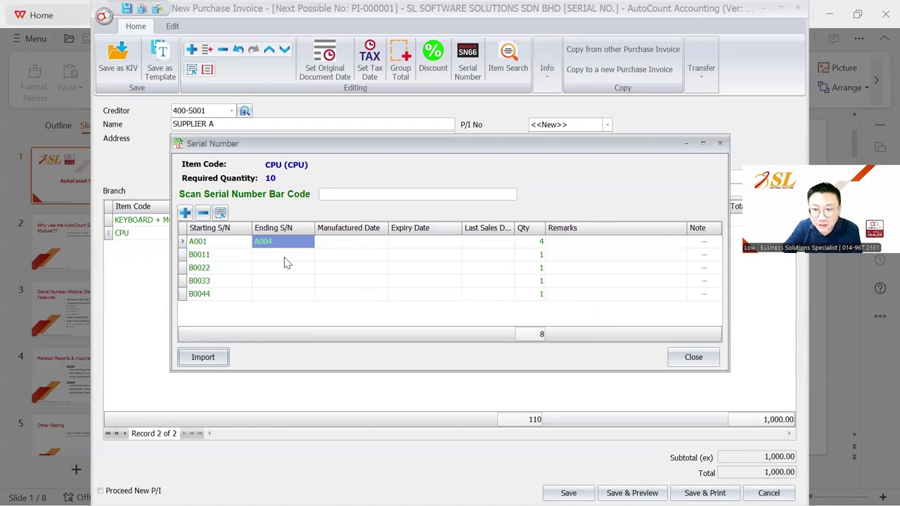
Copy and import the C-series serials, bringing the CPU total to 15.
key(super)
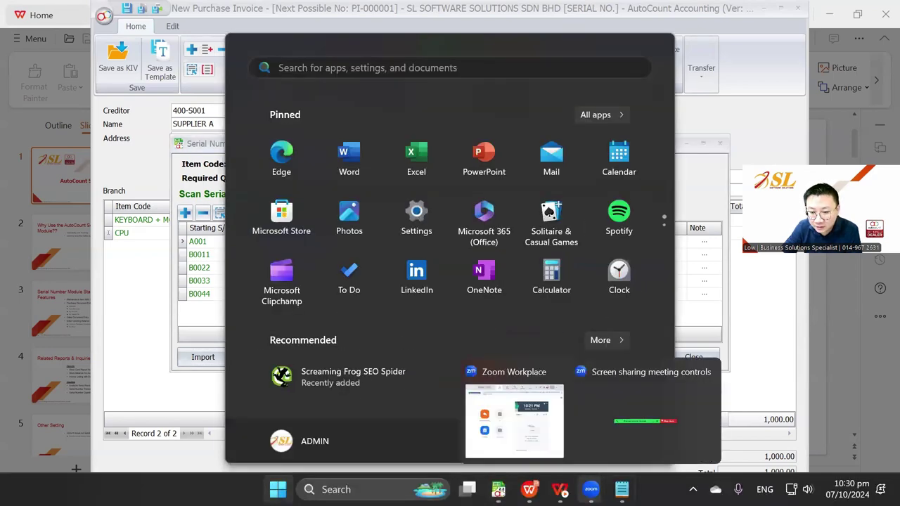
key(alt+Tab)
drag(66, 260, 15, 237)
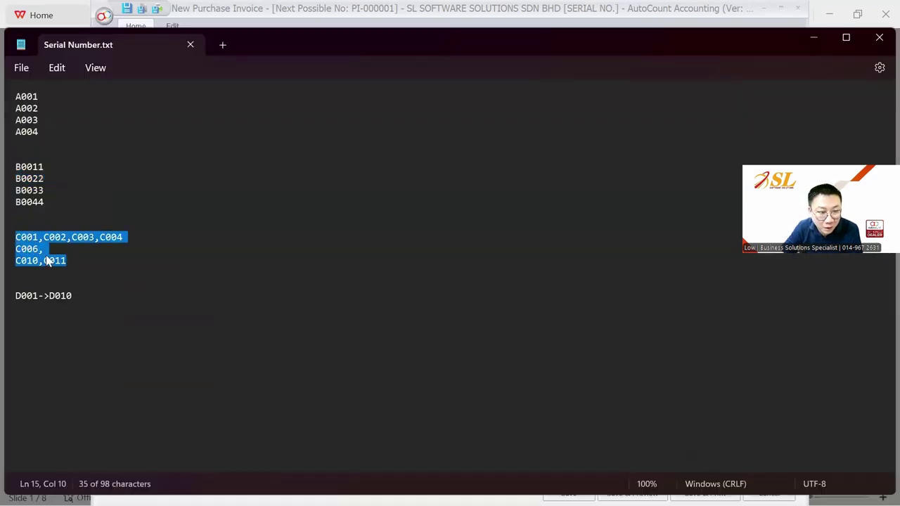
click(814, 38)
click(203, 356)
key(ctrl+v)
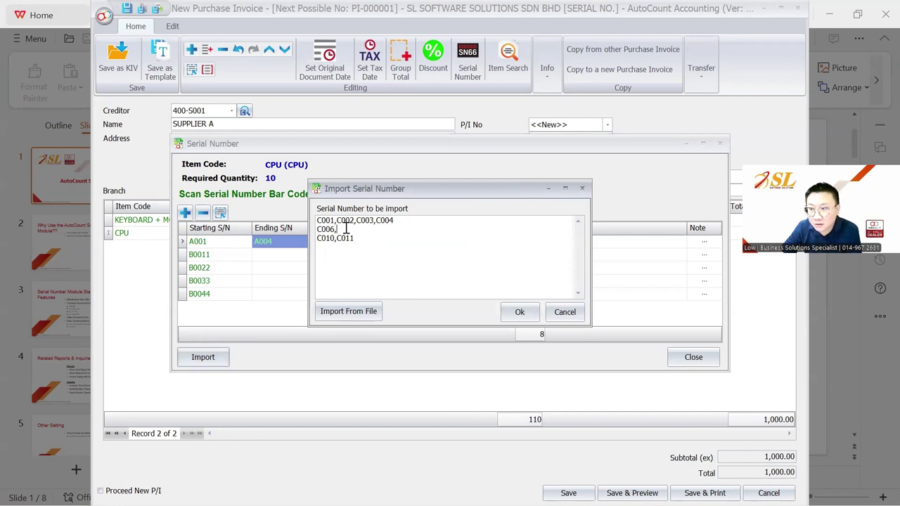
click(527, 311)
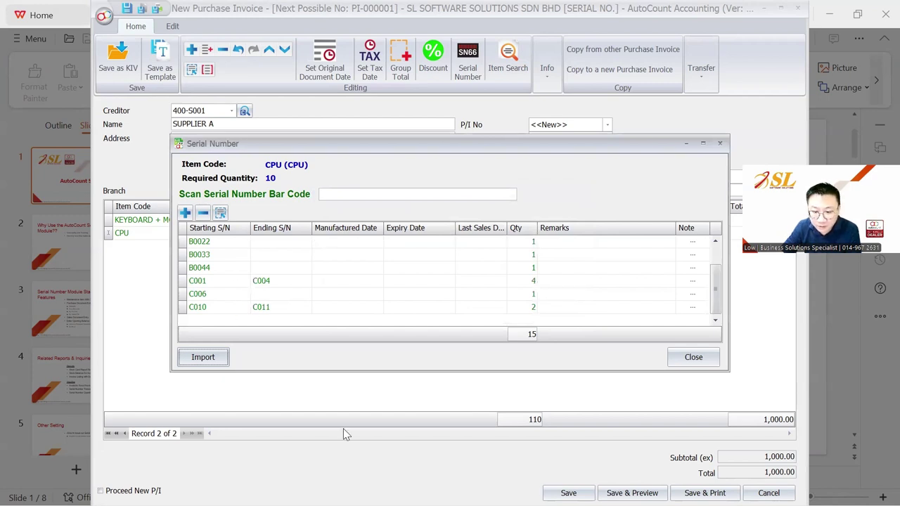
Import the D001->D010 range, then clear out the existing CPU serial rows.
key(super)
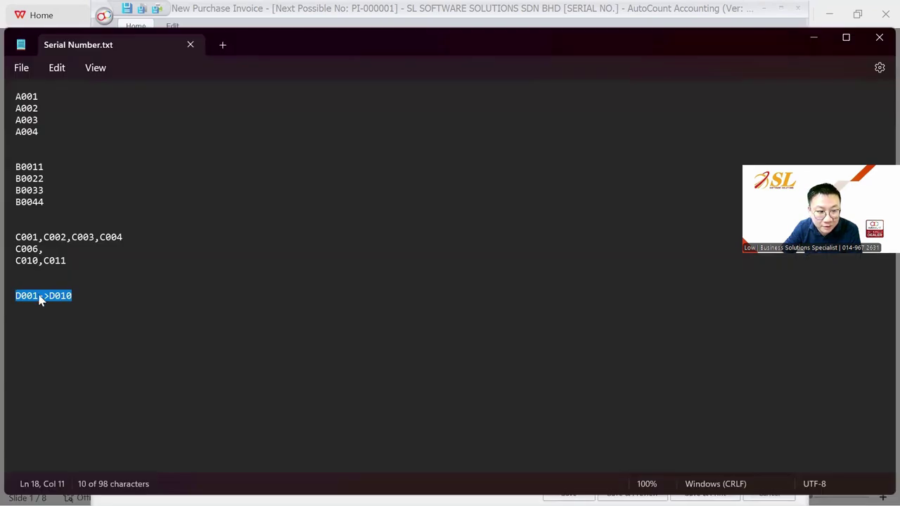
click(40, 297)
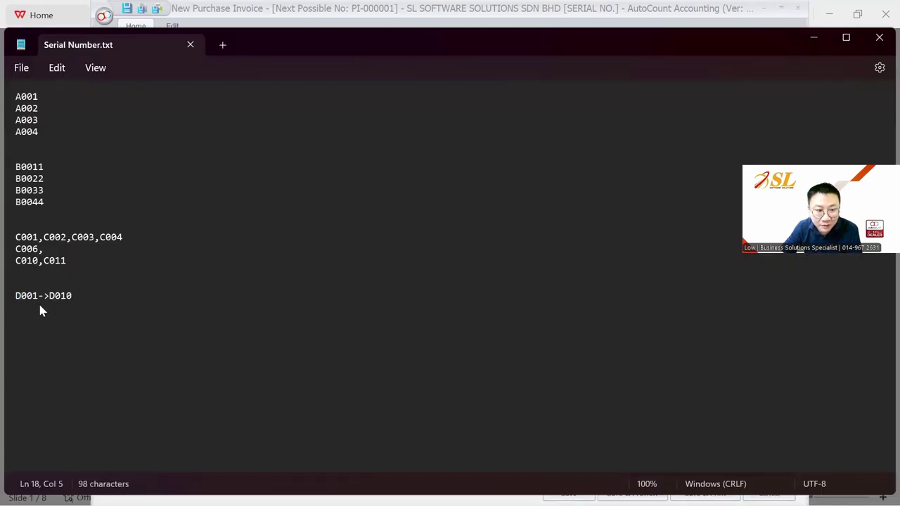
triple_click(88, 296)
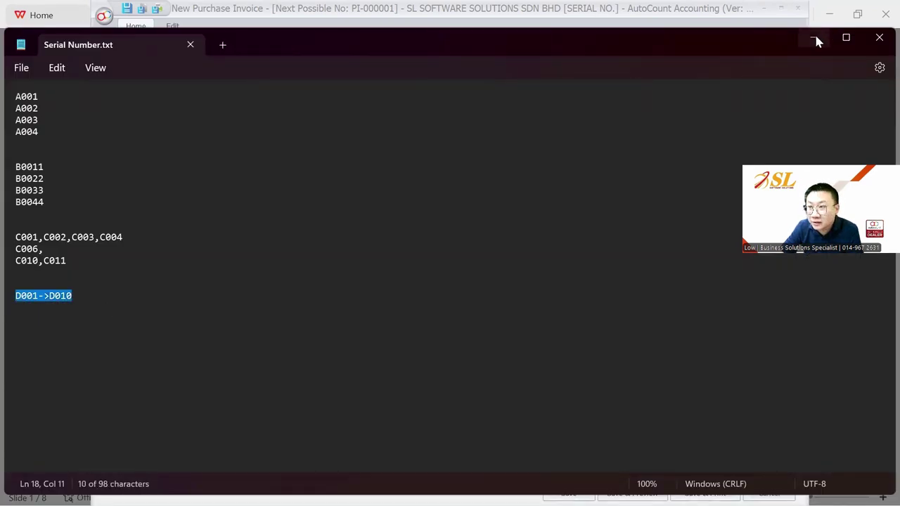
click(815, 39)
click(205, 358)
key(ctrl+v)
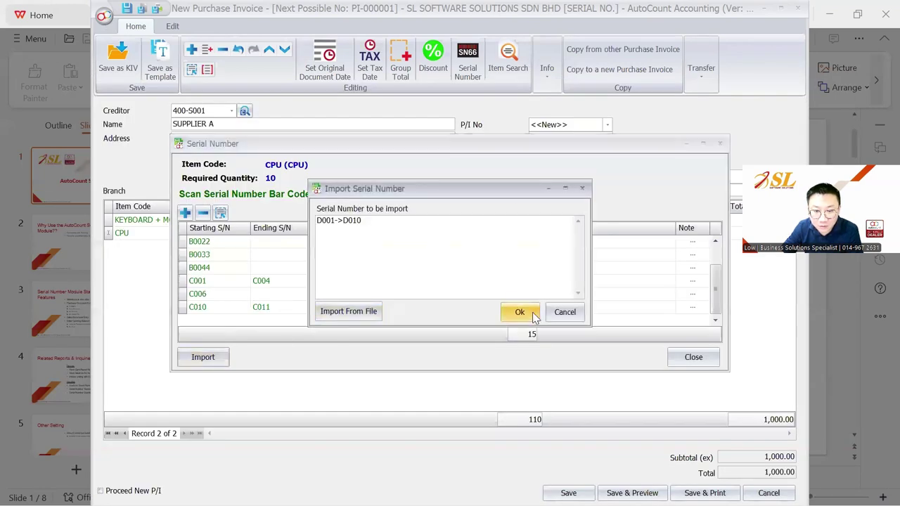
click(520, 312)
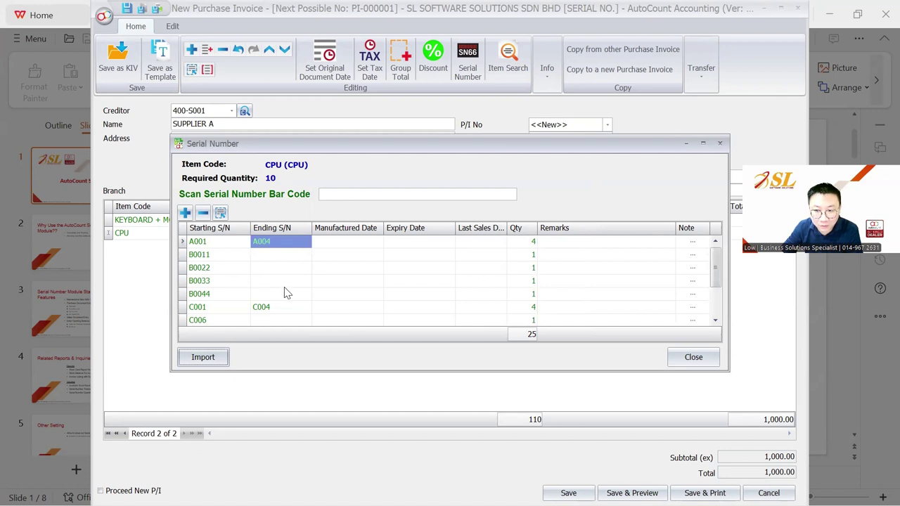
key(Delete)
key(Delete)
key(Delete)
key(Delete)
key(Delete)
key(Delete)
key(Delete)
key(Delete)
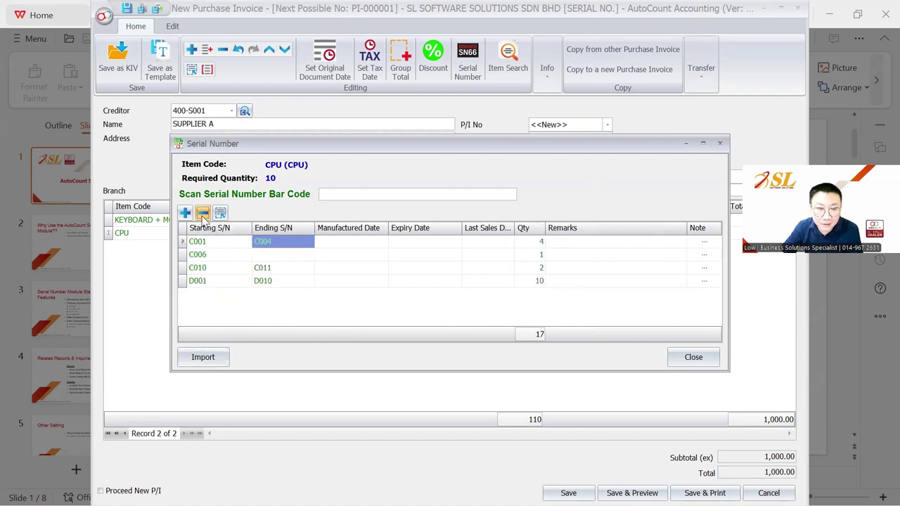
Import the whole Serial Number.txt file, refilling the CPU list with A–D serials totalling 25.
click(225, 357)
click(359, 320)
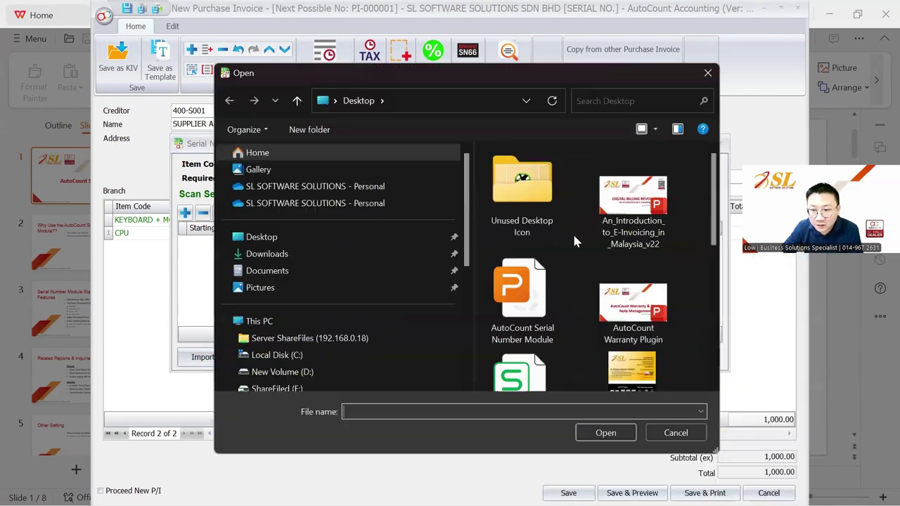
scroll(573, 241, down, 2)
double_click(518, 321)
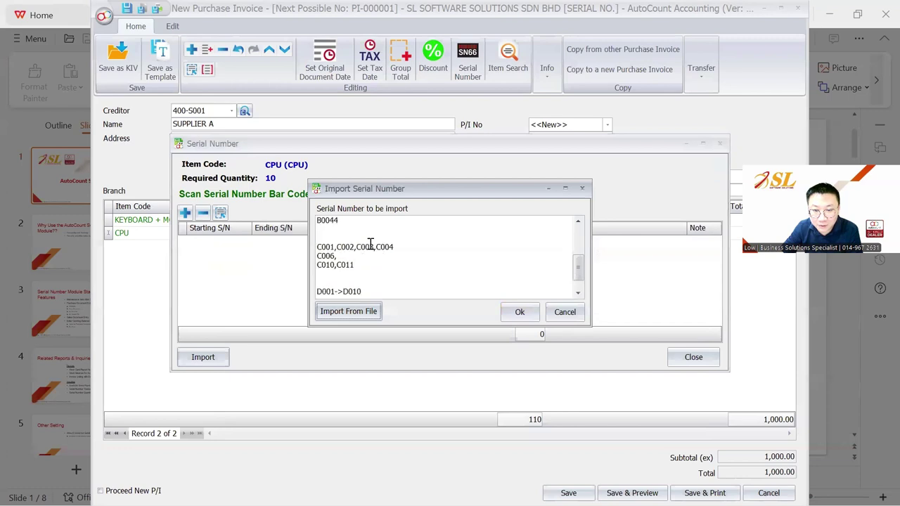
scroll(371, 244, down, 1)
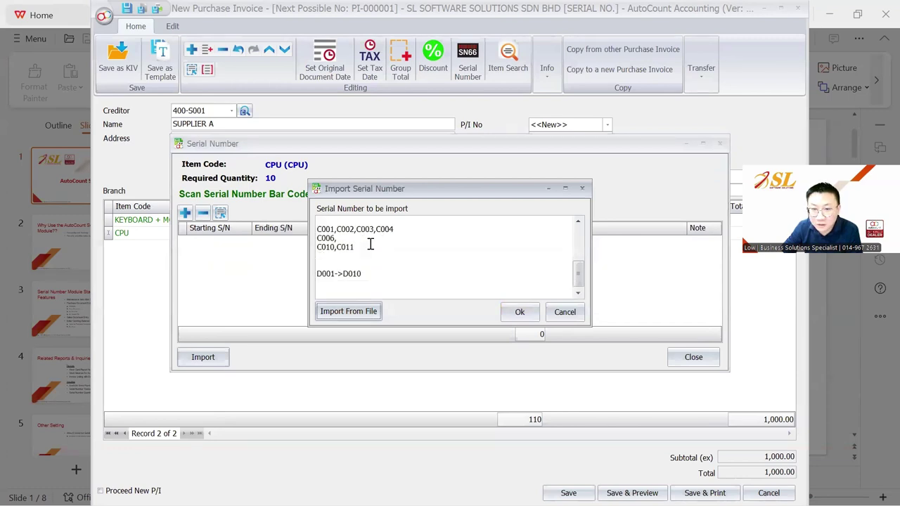
scroll(371, 244, up, 4)
click(520, 312)
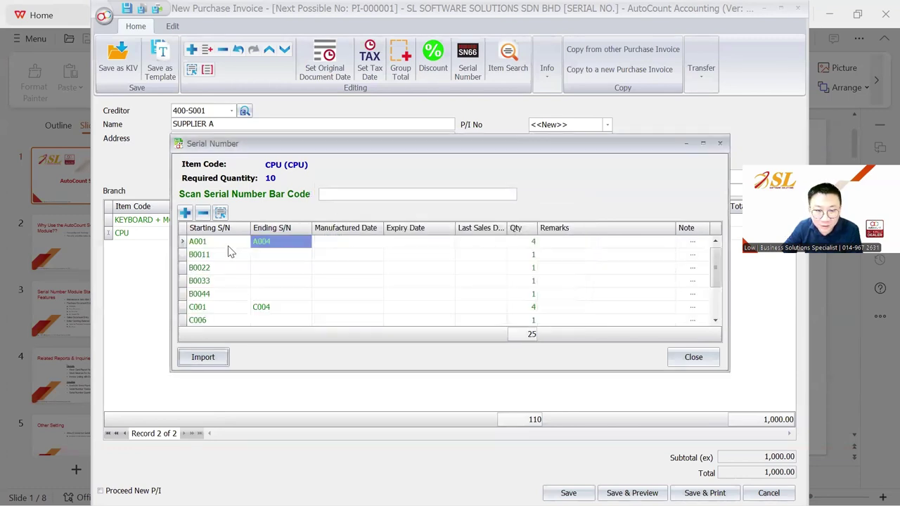
scroll(242, 278, down, 1)
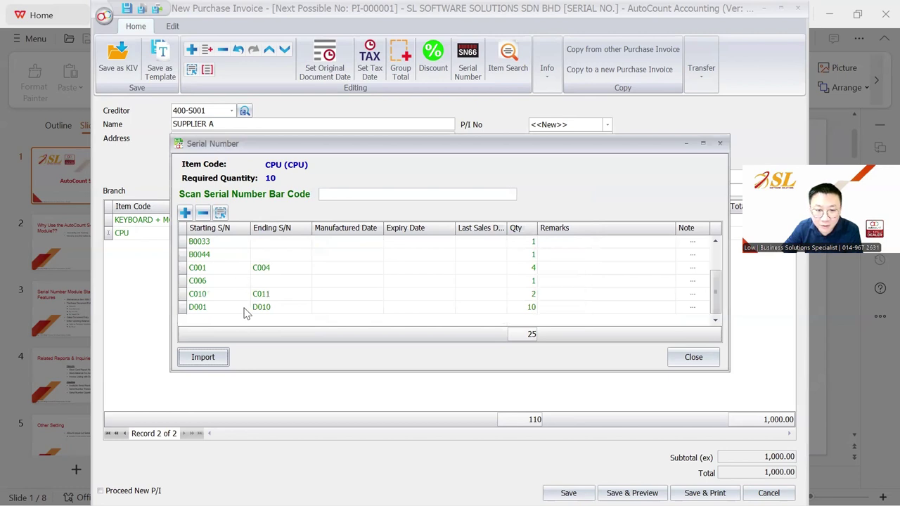
scroll(245, 313, up, 1)
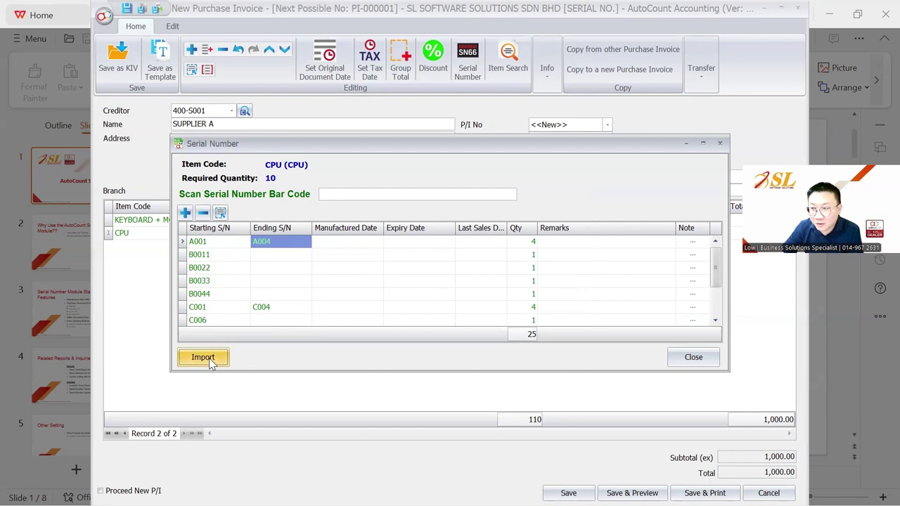
Set the CPU line's unit price to 550.00.
click(694, 357)
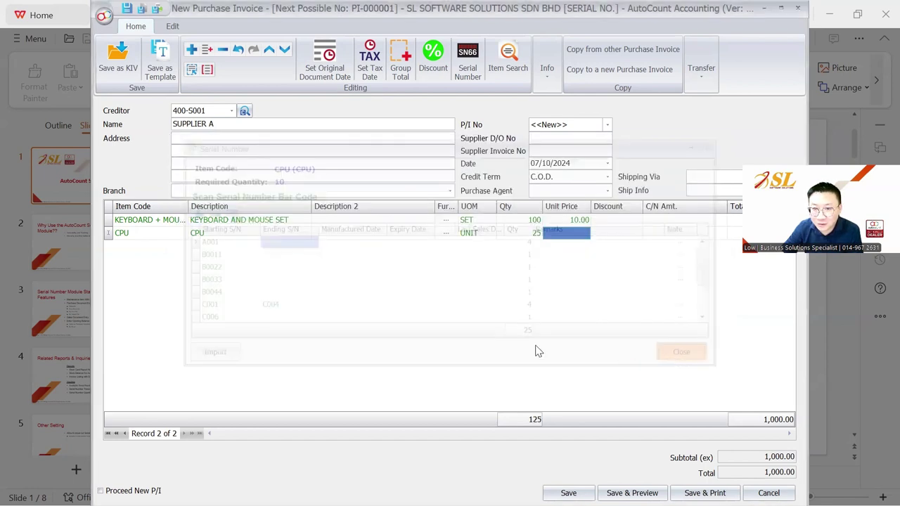
click(524, 233)
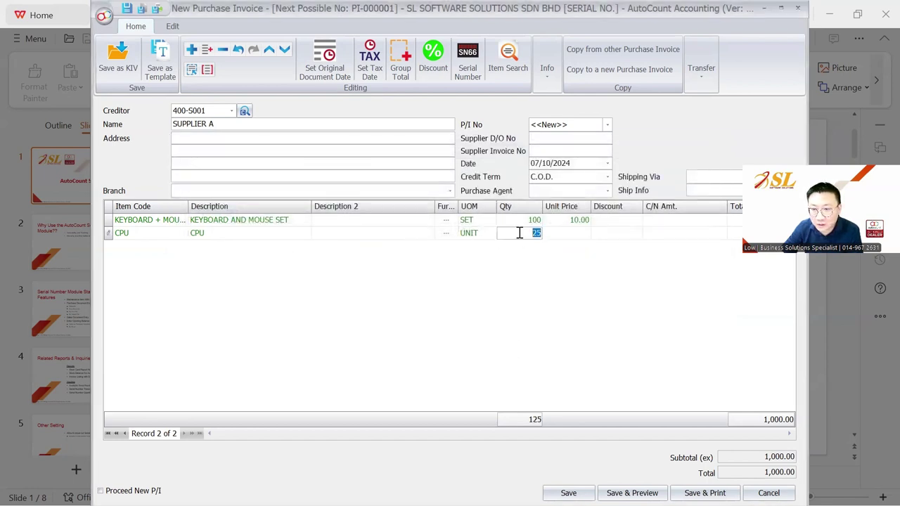
key(Tab)
text(550)
key(Tab)
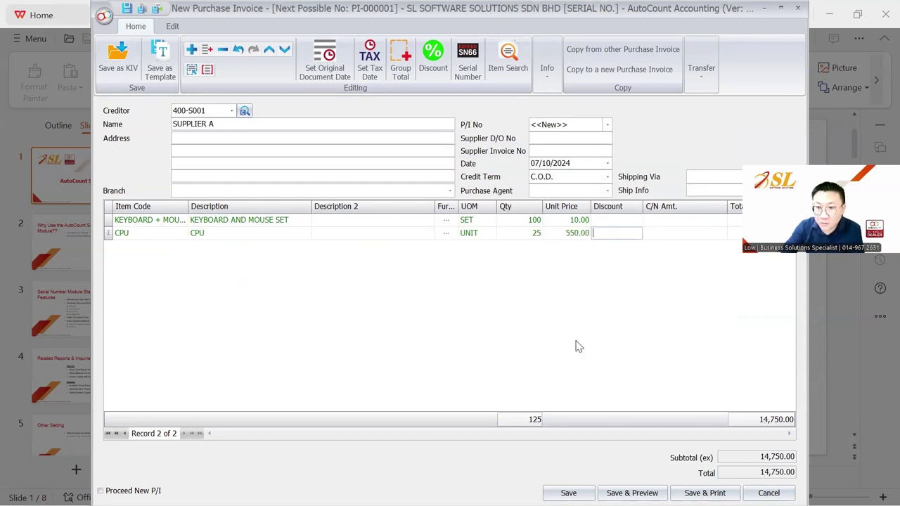
Add a new item line with MONITOR as its item.
right_click(270, 276)
click(342, 26)
click(183, 246)
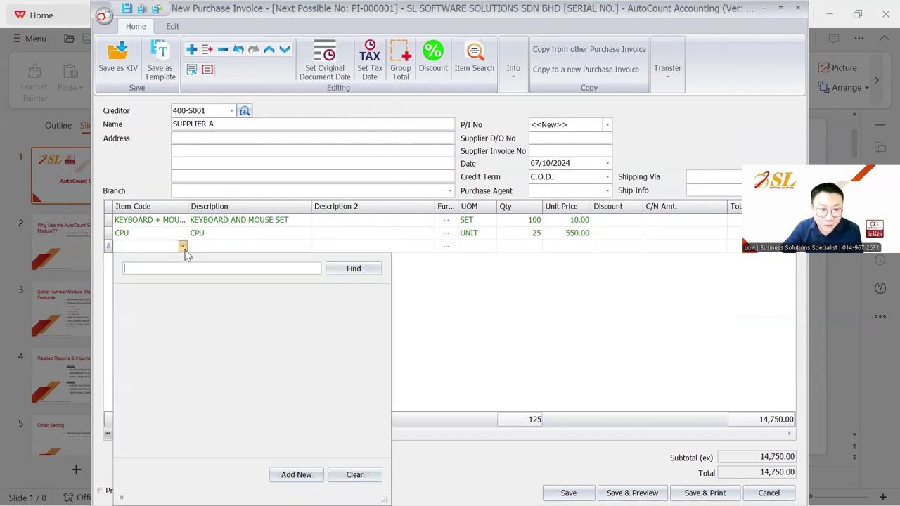
double_click(200, 331)
click(526, 246)
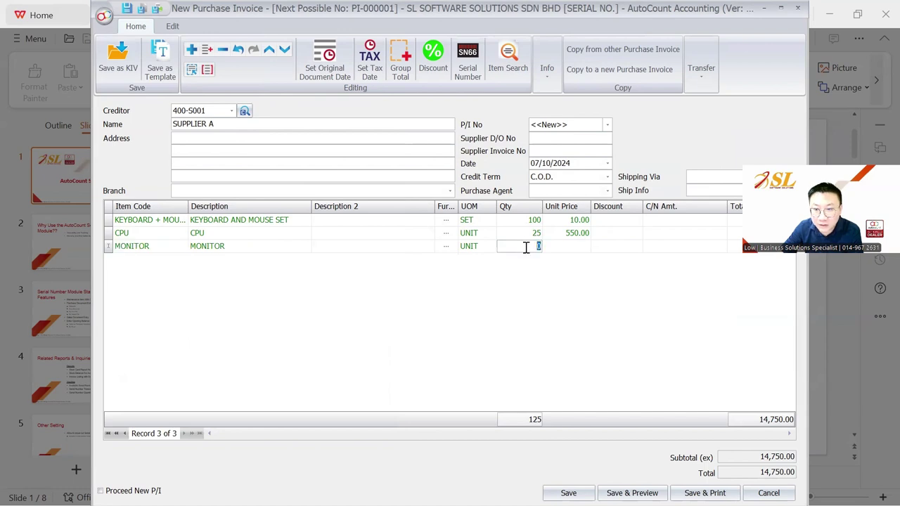
Check the line quantities and review the CPU's 25 serials before editing the MONITOR quantity.
click(527, 233)
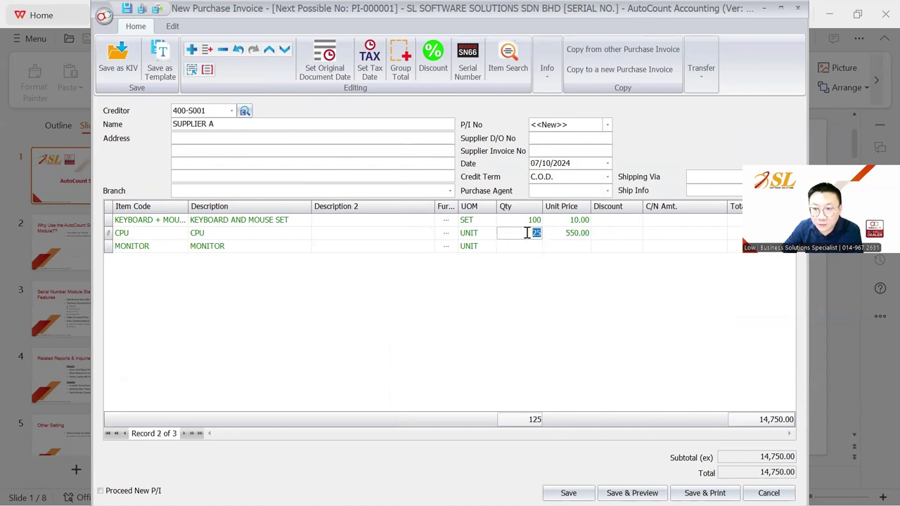
click(538, 218)
click(519, 233)
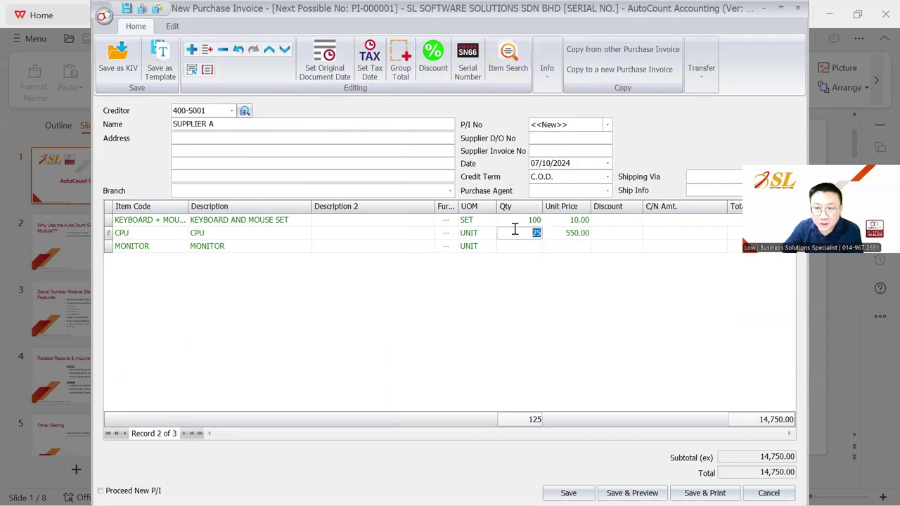
click(521, 246)
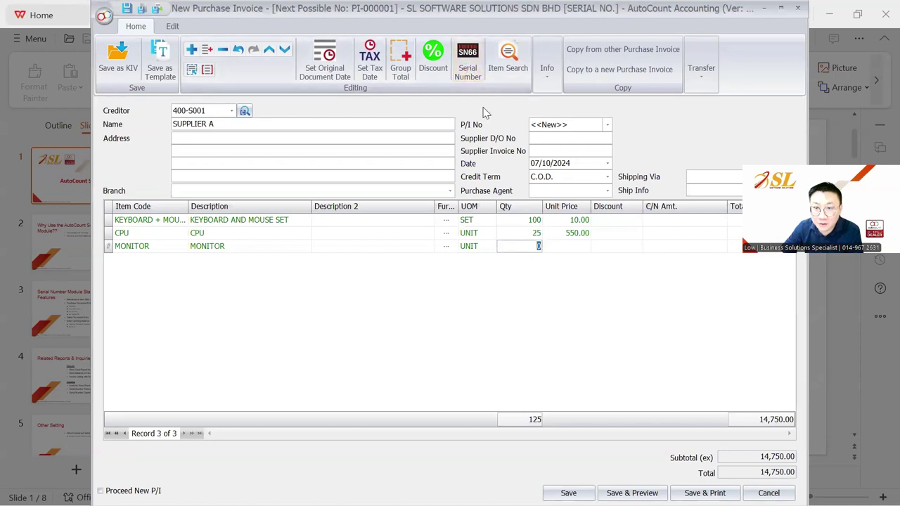
click(515, 220)
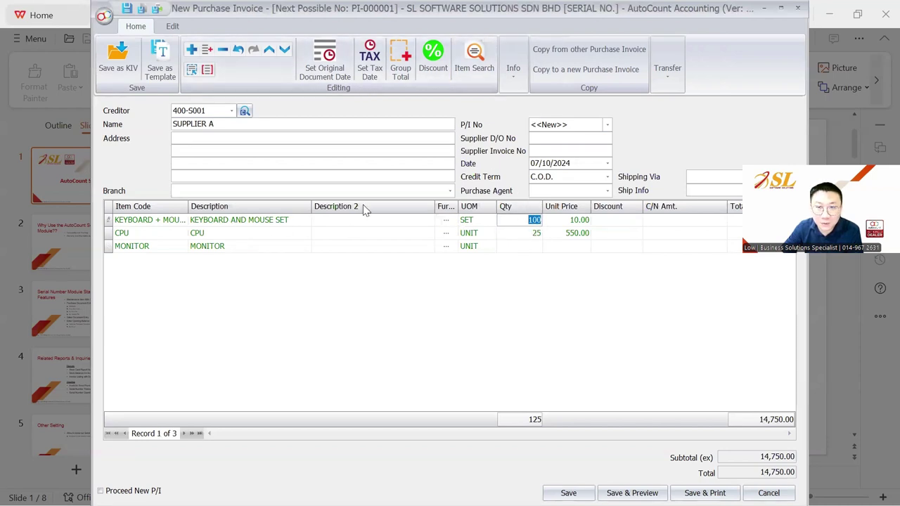
click(512, 249)
click(516, 233)
click(476, 74)
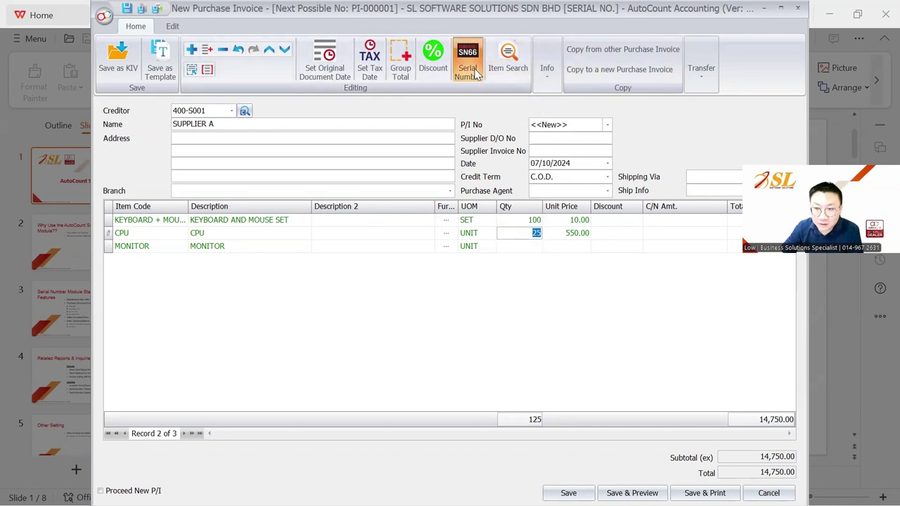
scroll(397, 302, down, 3)
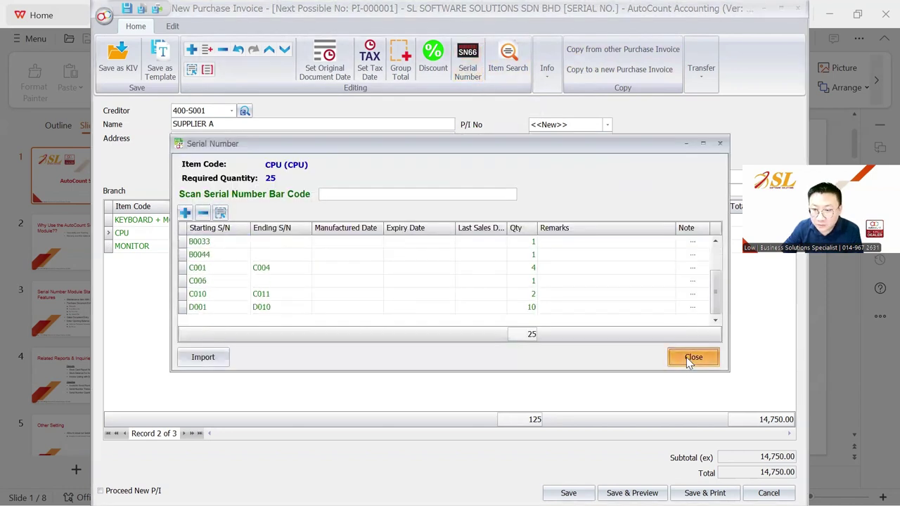
click(694, 356)
click(525, 246)
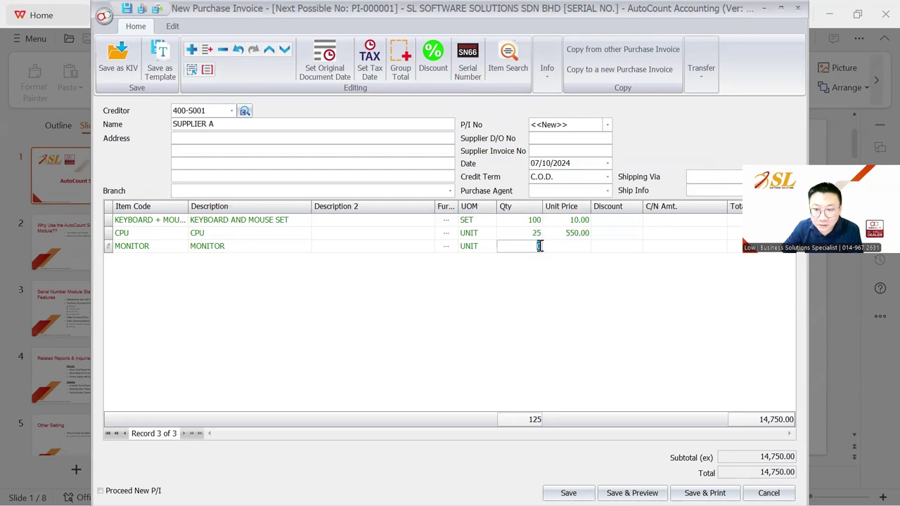
Set MONITOR quantity to 10 and enter its serial range M001 to M010.
text(10)
key(Return)
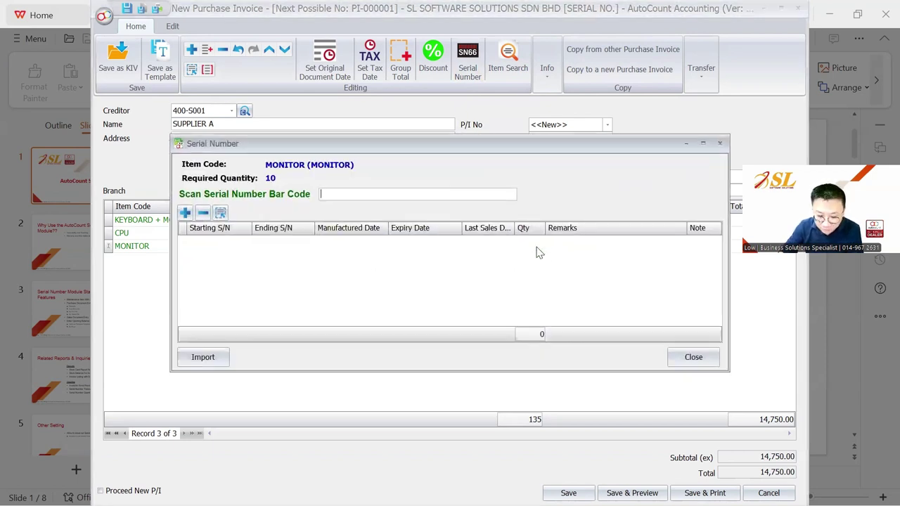
click(185, 213)
click(211, 242)
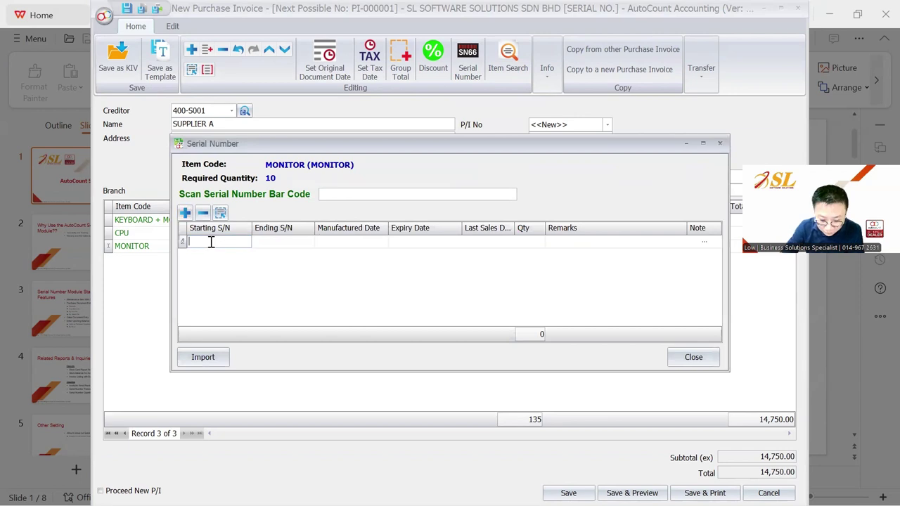
key(Tab)
text(0)
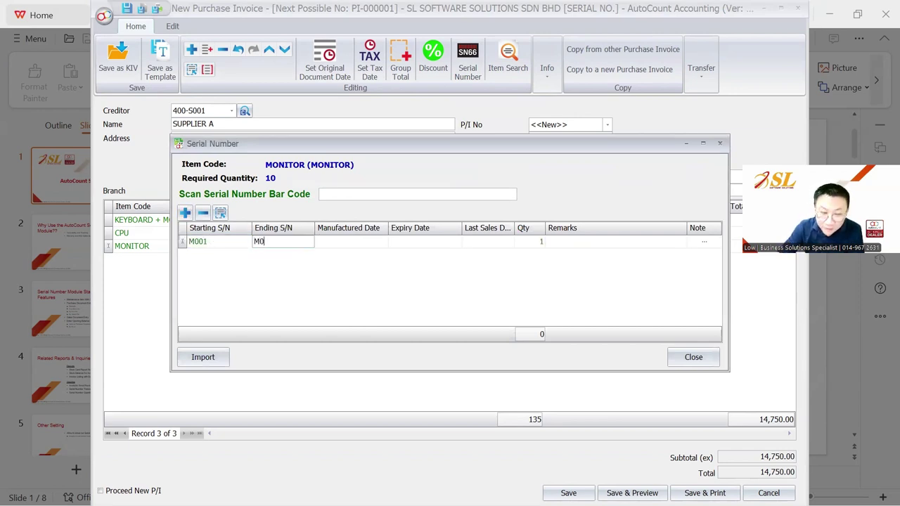
key(Tab)
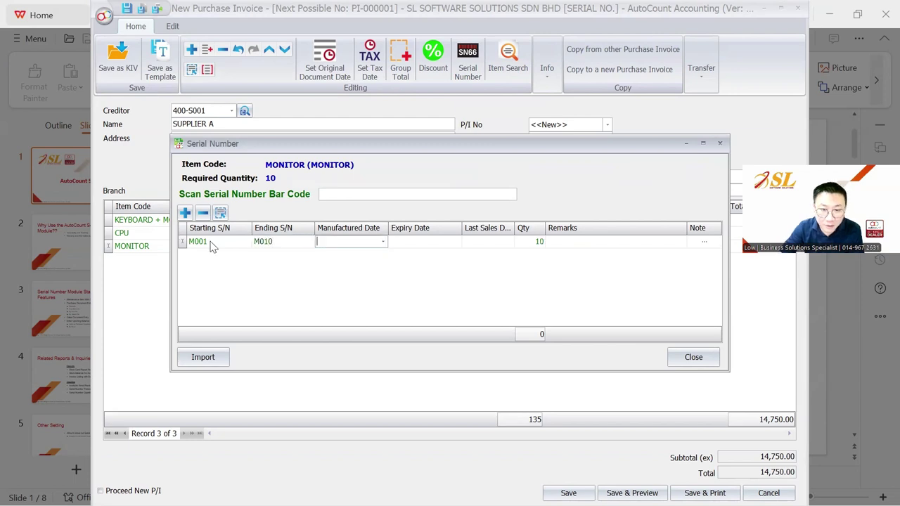
Give the MONITOR line a unit price of 350.00.
click(693, 357)
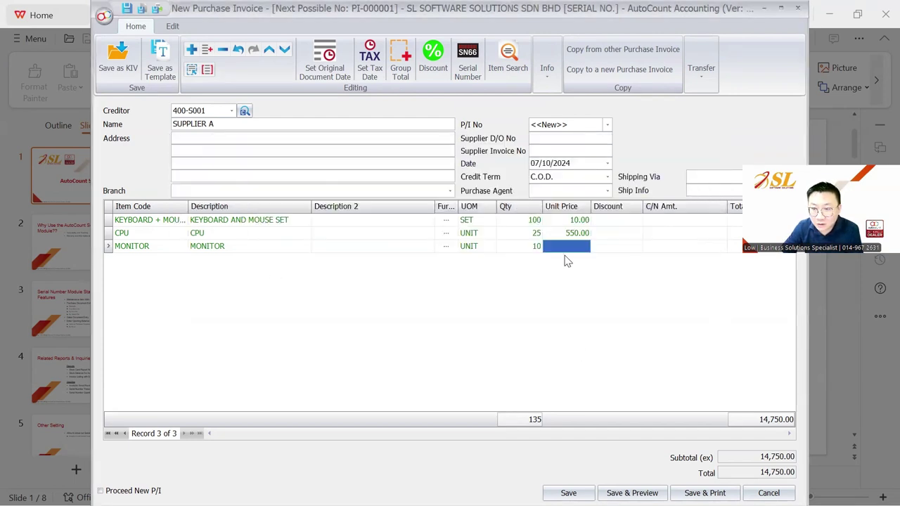
text(350)
key(Tab)
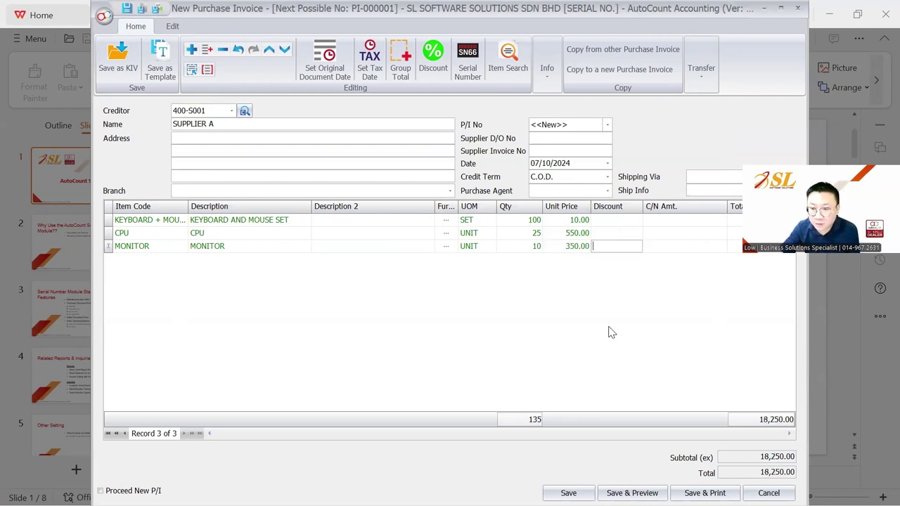
Review the CPU line's serial numbers once more.
click(619, 493)
click(528, 233)
click(468, 60)
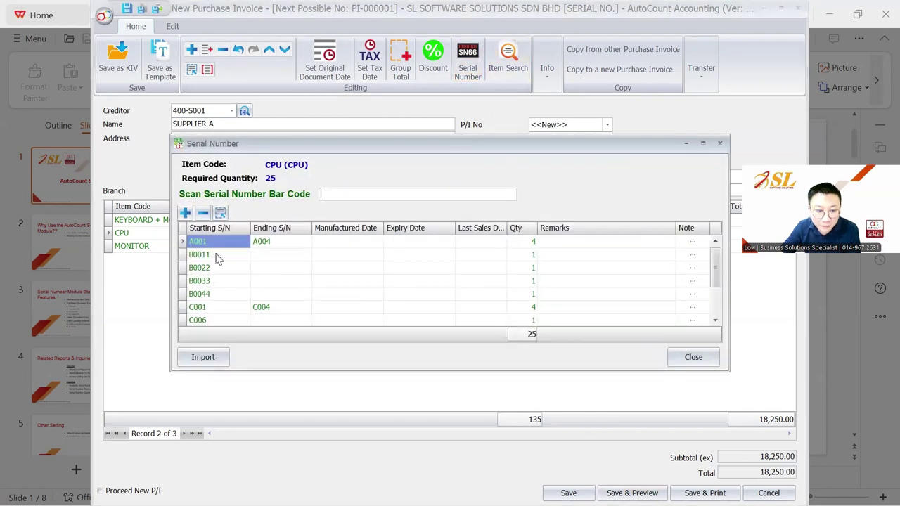
scroll(216, 281, down, 3)
click(668, 357)
Save purchase invoice PI-000001 and scroll its preview to check CPU and MONITOR serials.
click(651, 492)
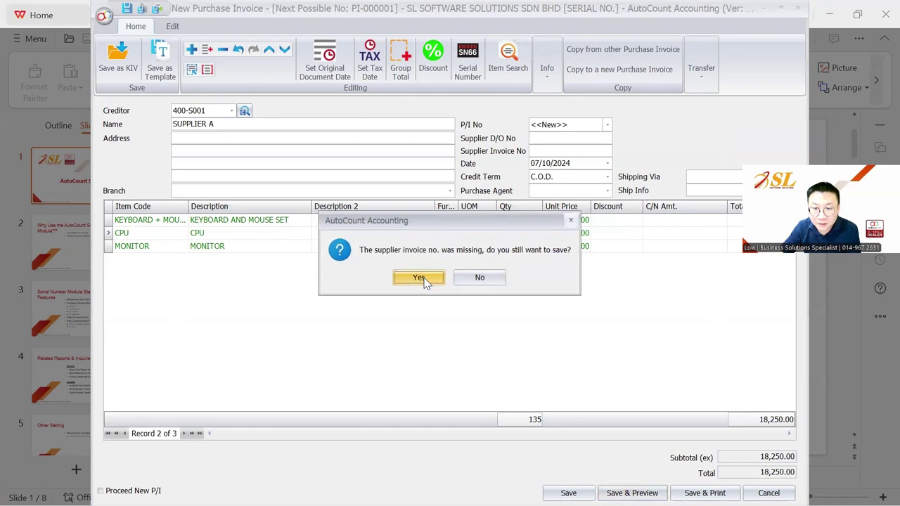
click(419, 277)
click(561, 357)
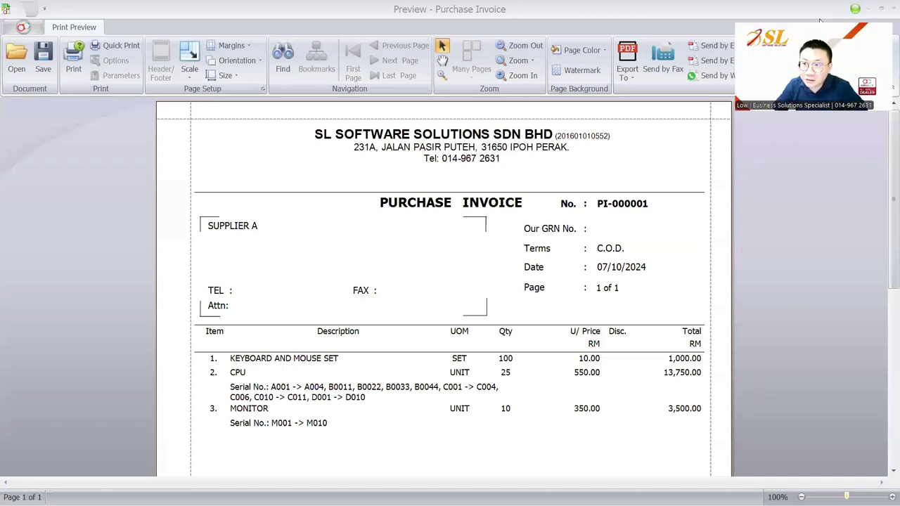
scroll(307, 371, down, 1)
scroll(307, 370, down, 1)
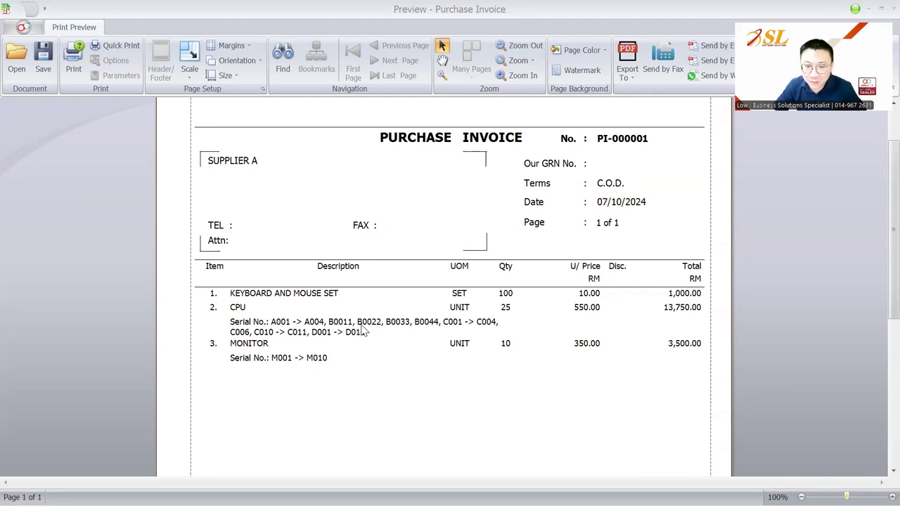
scroll(364, 330, down, 2)
scroll(362, 328, down, 7)
scroll(362, 328, up, 9)
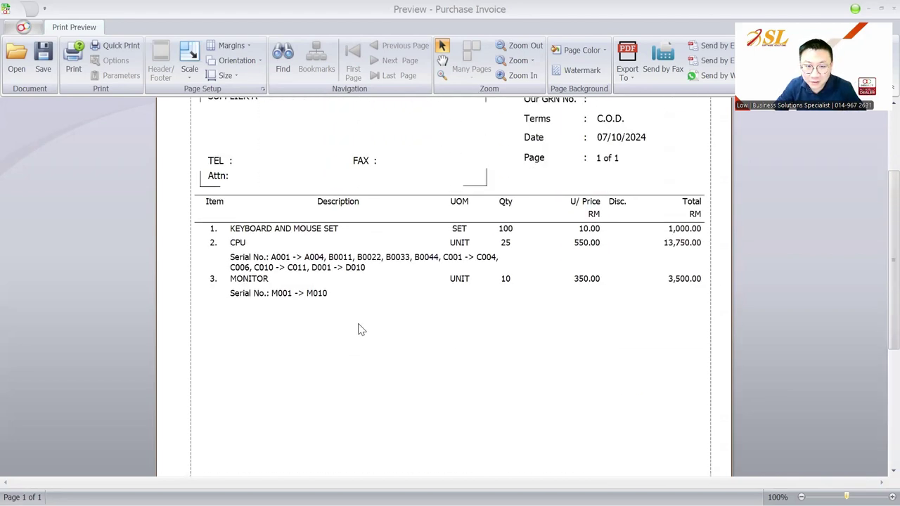
scroll(313, 365, up, 2)
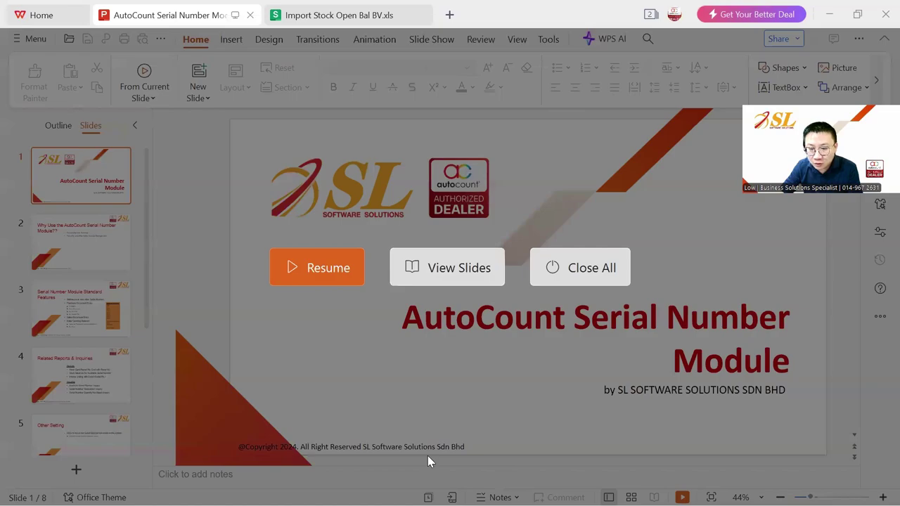
Start a new sales invoice with CUSTOMER A as the debtor.
key(super)
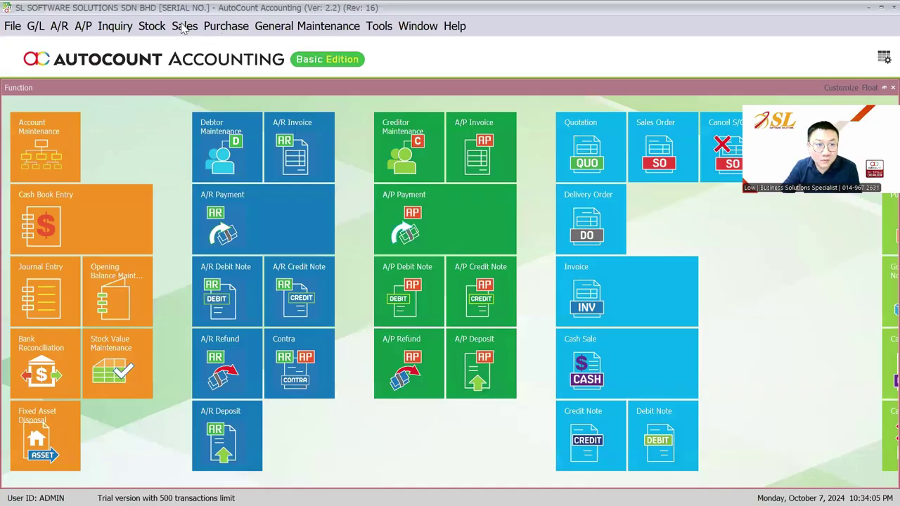
click(182, 27)
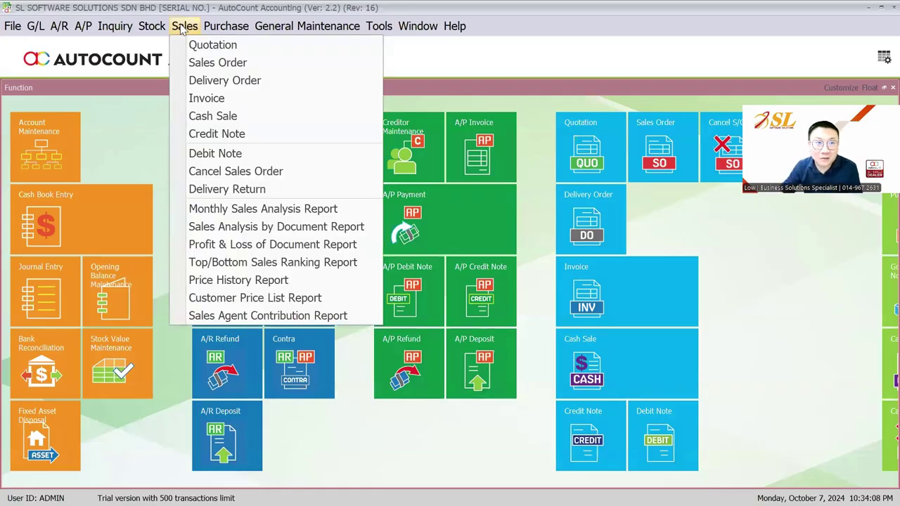
click(224, 98)
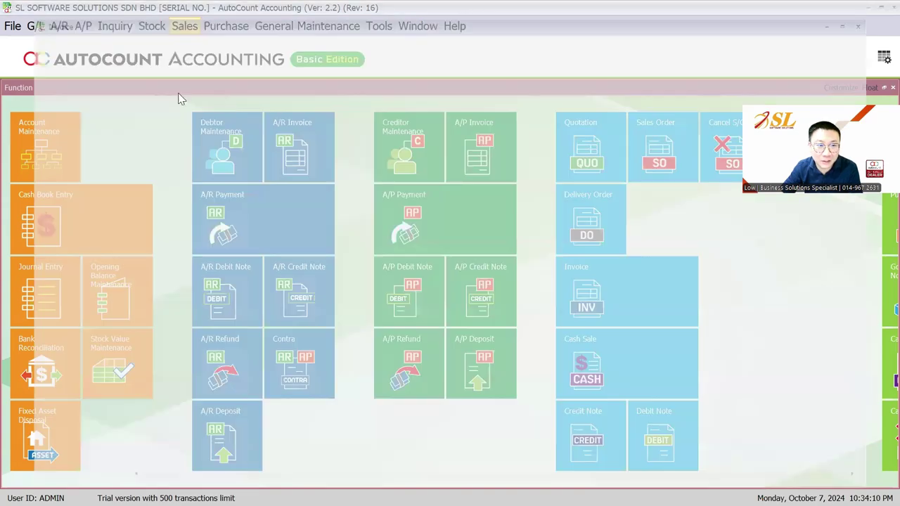
click(35, 113)
click(180, 135)
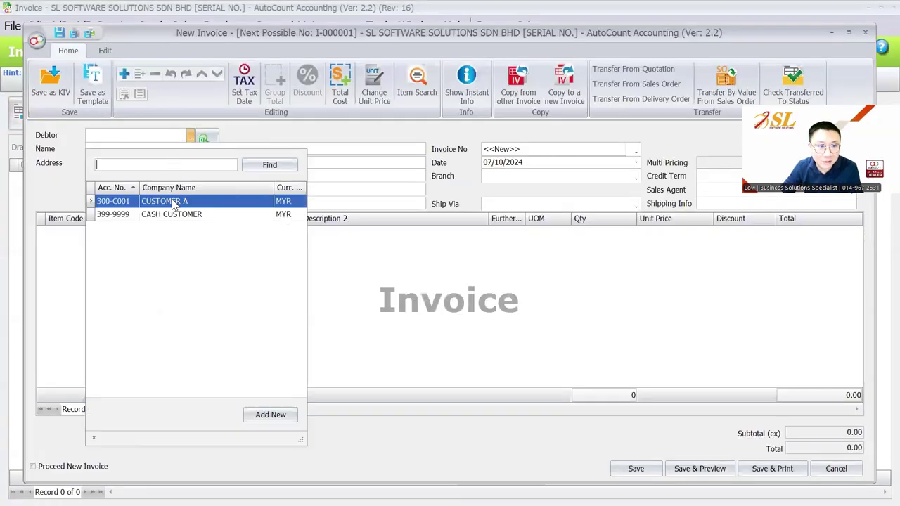
click(171, 203)
Add an item line for CPU to the sales invoice.
right_click(225, 276)
click(110, 242)
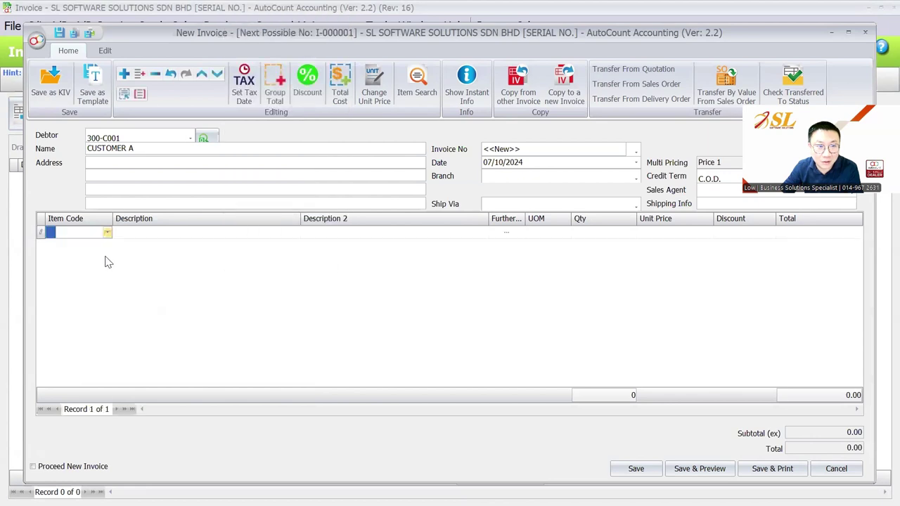
click(107, 232)
click(108, 290)
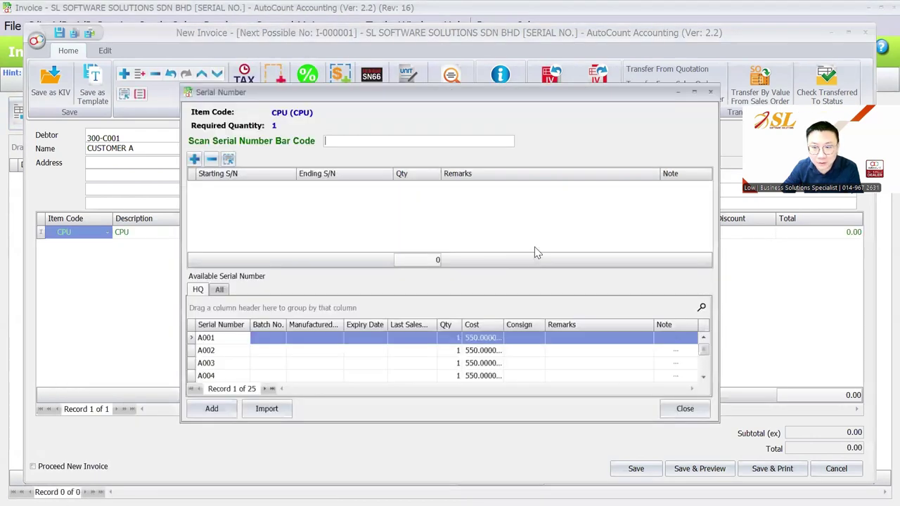
Assign serials A001, A003 and B0011 to the CPU line.
click(362, 344)
click(373, 138)
click(309, 342)
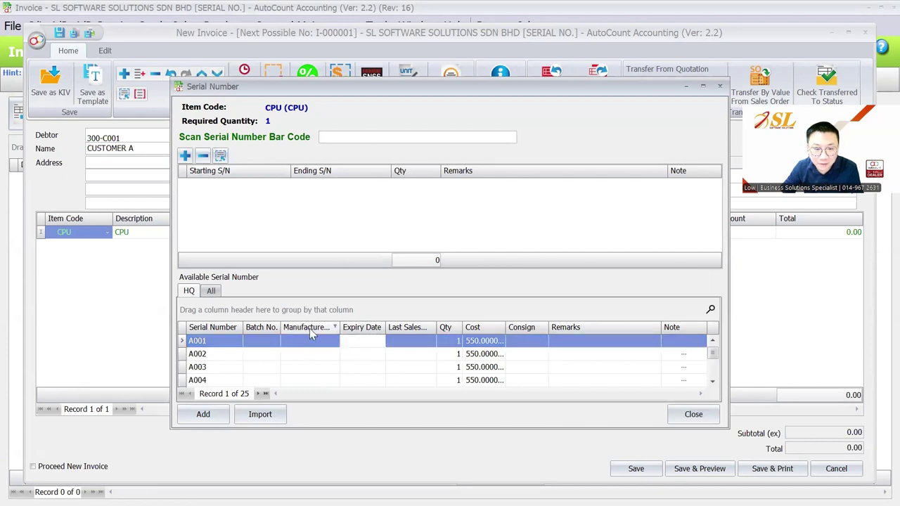
double_click(312, 343)
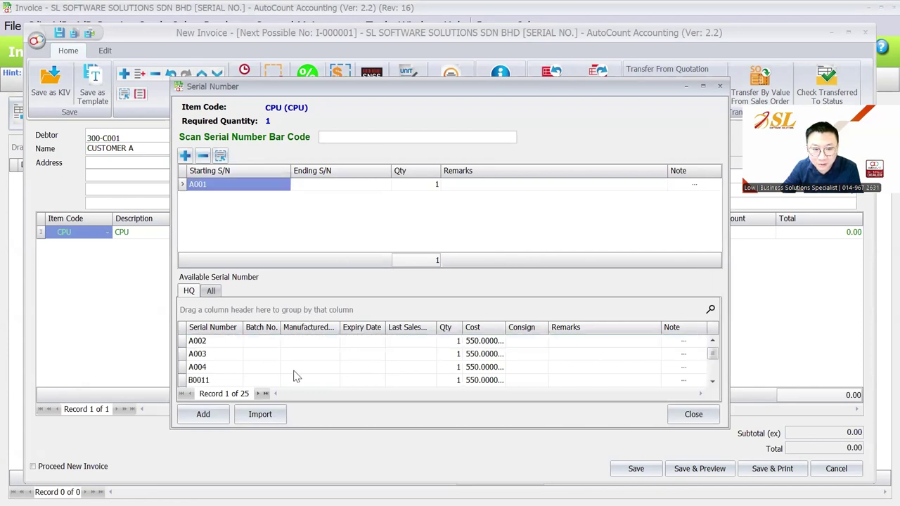
double_click(301, 355)
double_click(298, 355)
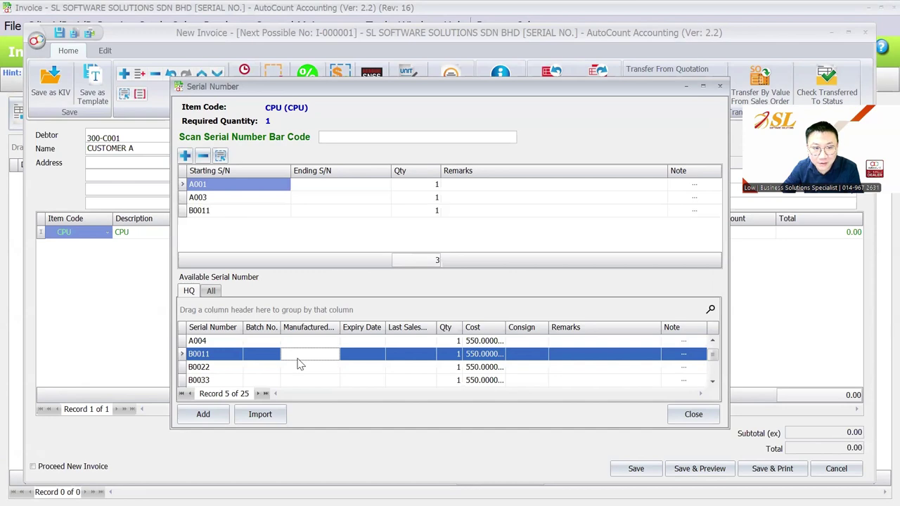
click(693, 414)
Add a KEYBOARD AND MOUSE SET line to the invoice.
right_click(183, 267)
click(241, 12)
click(107, 245)
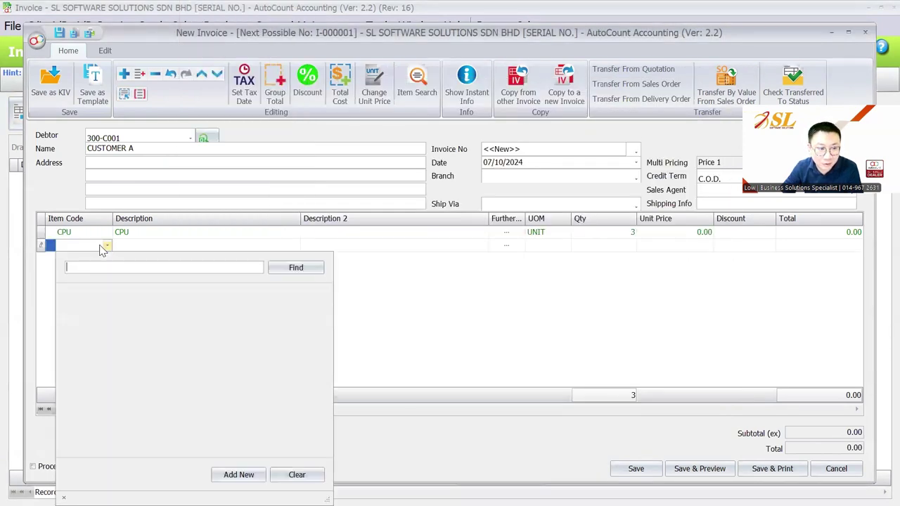
click(128, 324)
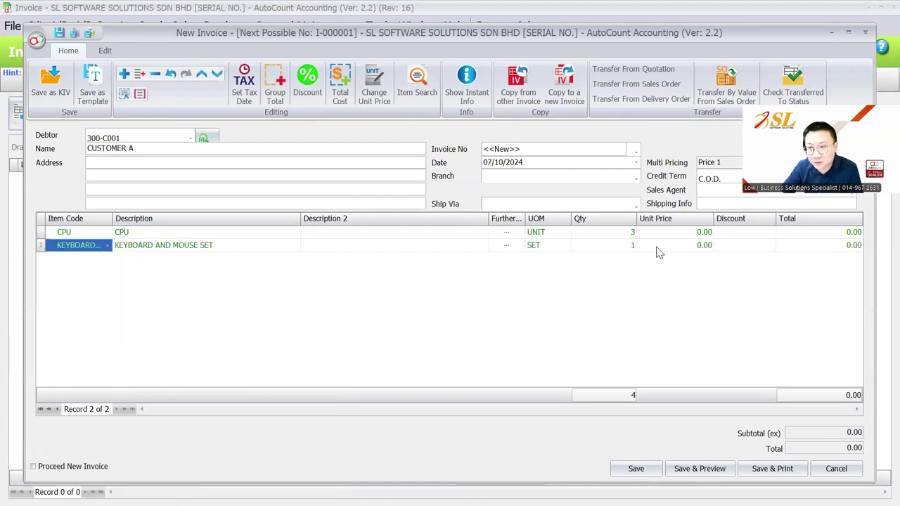
Add a MONITOR line and assign it serial M006.
right_click(65, 285)
click(149, 43)
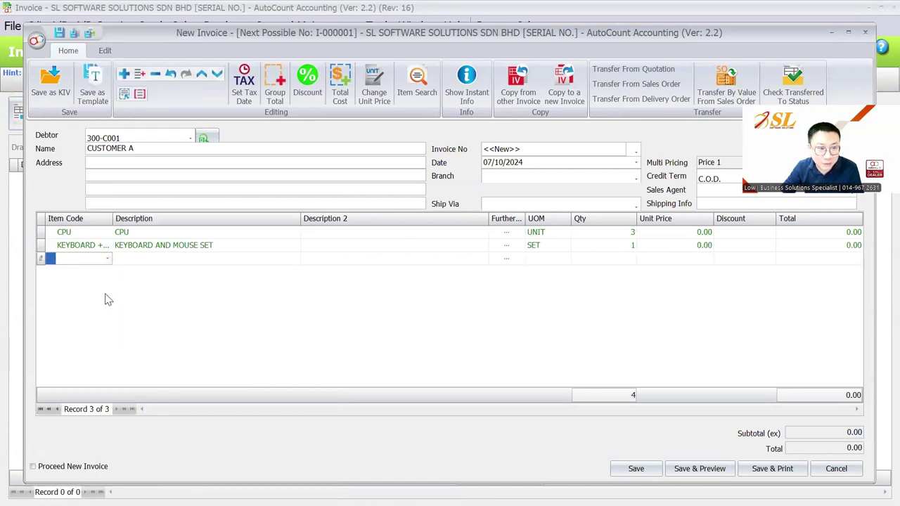
click(107, 258)
click(91, 93)
scroll(282, 371, down, 2)
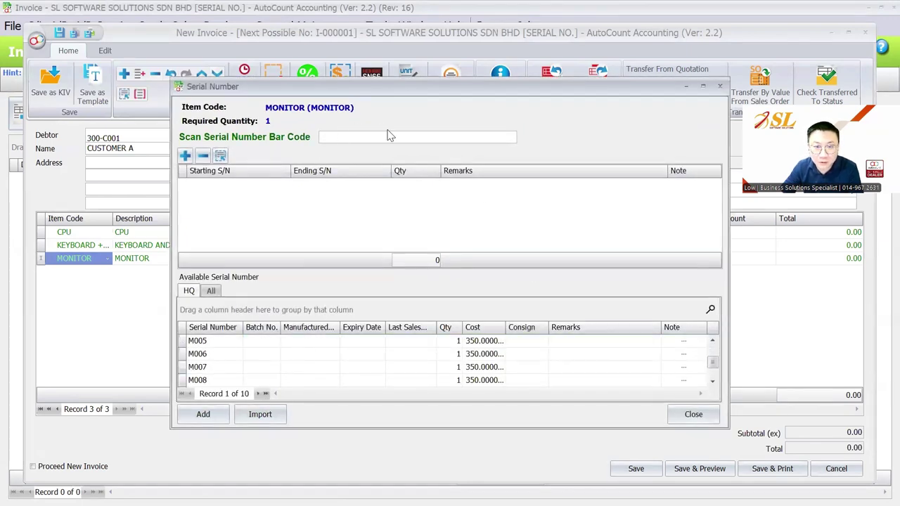
click(332, 358)
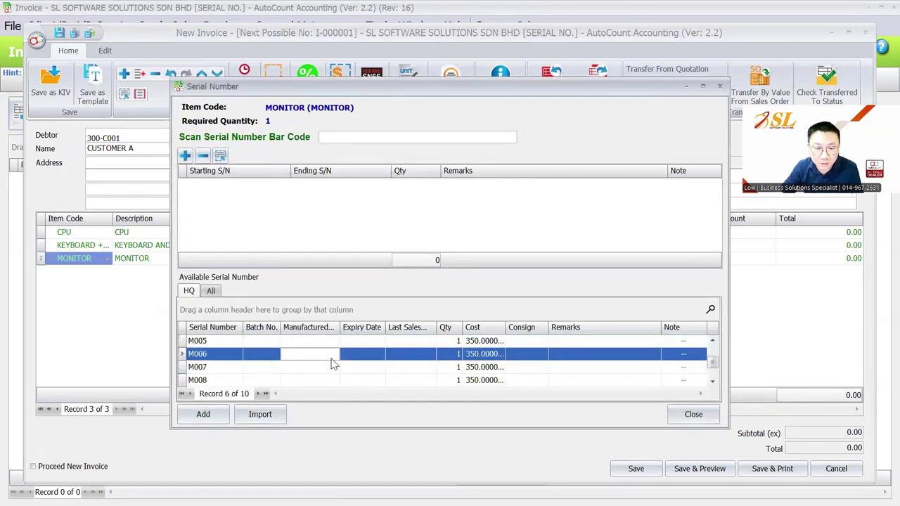
double_click(331, 361)
Cancel the serial import box and close the MONITOR serial list with M006 kept.
click(249, 187)
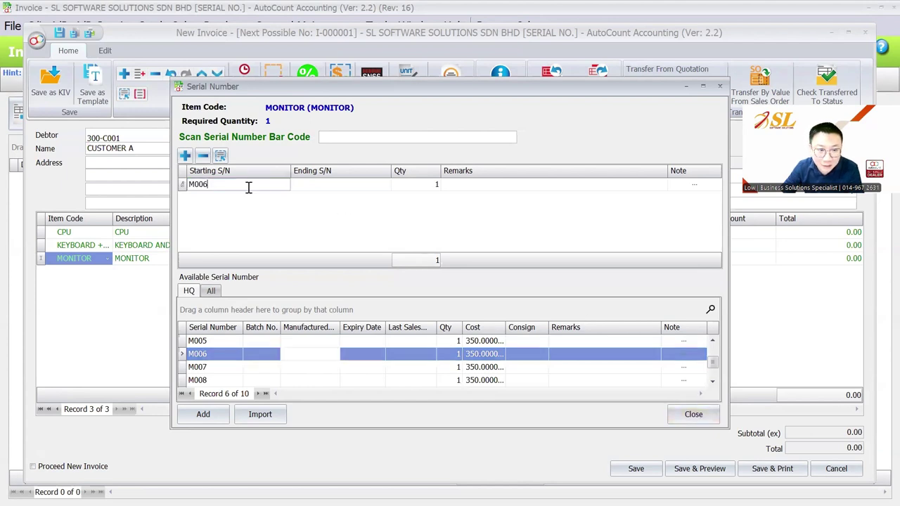
click(247, 418)
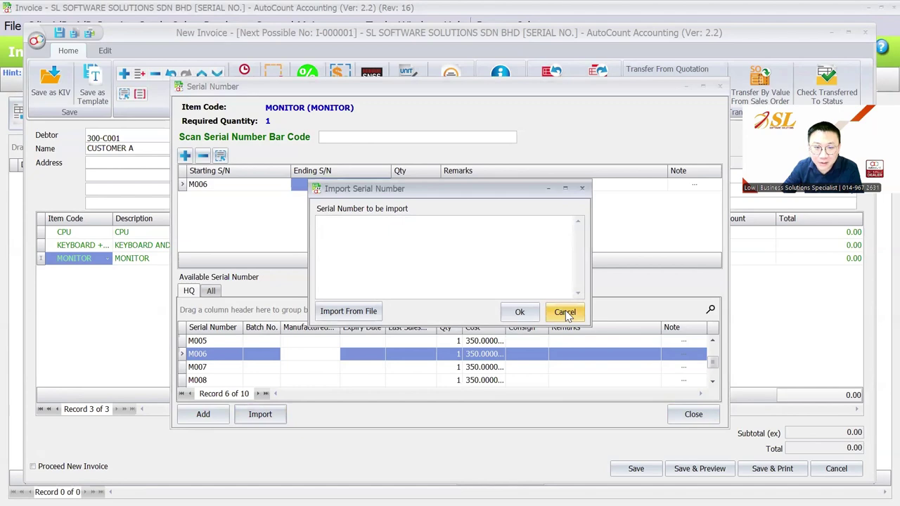
click(351, 311)
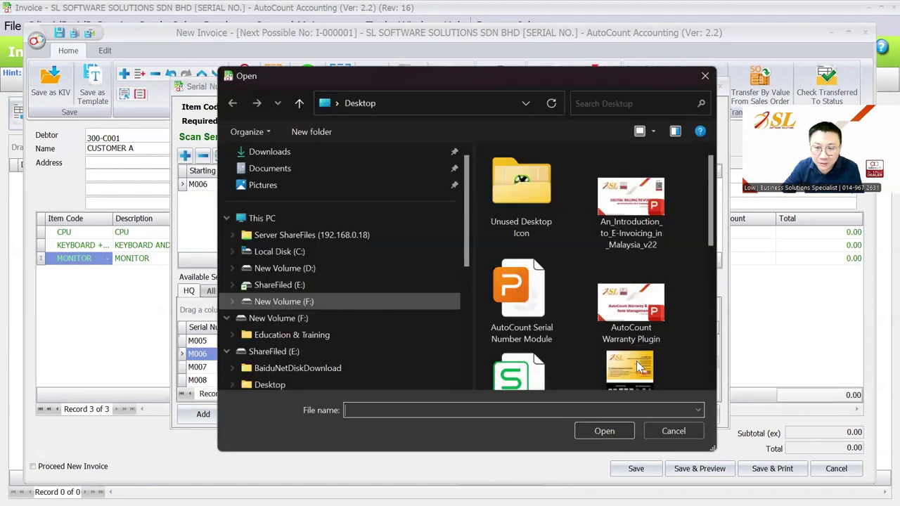
click(675, 430)
key(Escape)
click(675, 422)
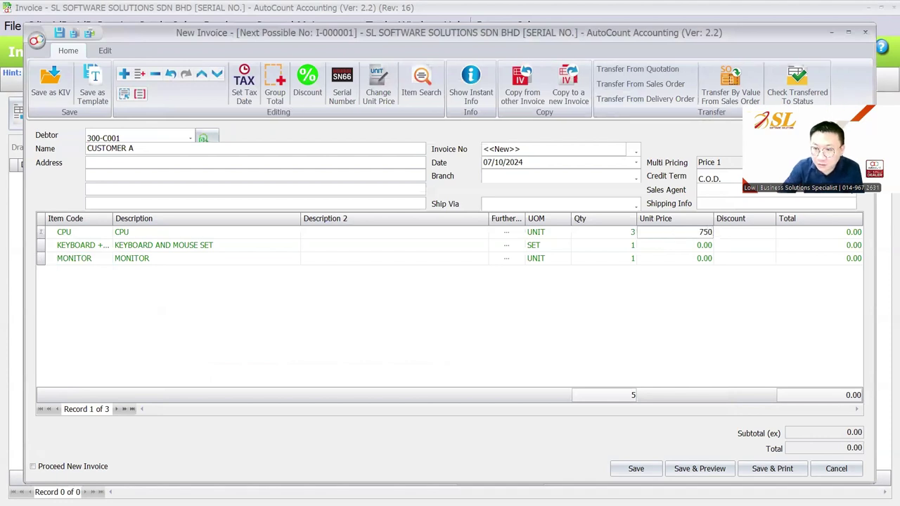
Set unit prices of 750 for CPU, 25 for the keyboard set and 250 for MONITOR.
key(Down)
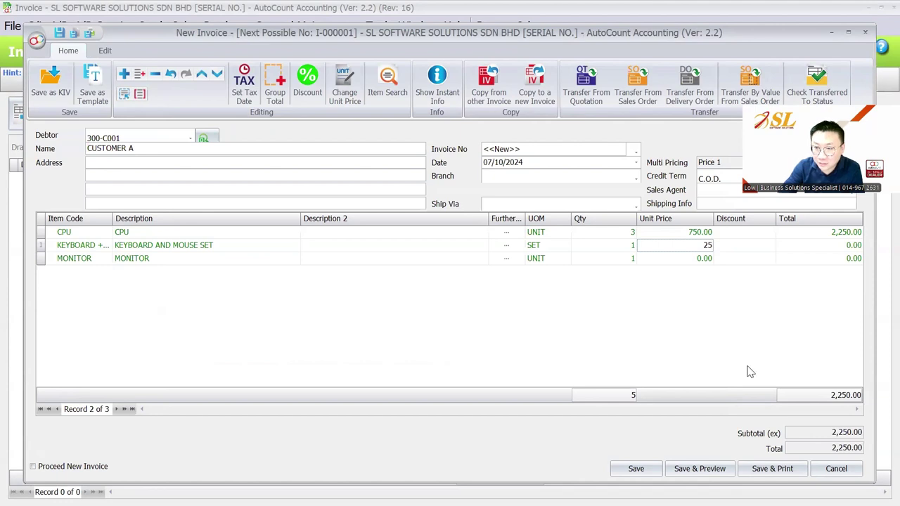
key(Down)
text(250)
key(Tab)
Save invoice I-000001 and scroll its Invoice preview to check the listed serials.
click(686, 469)
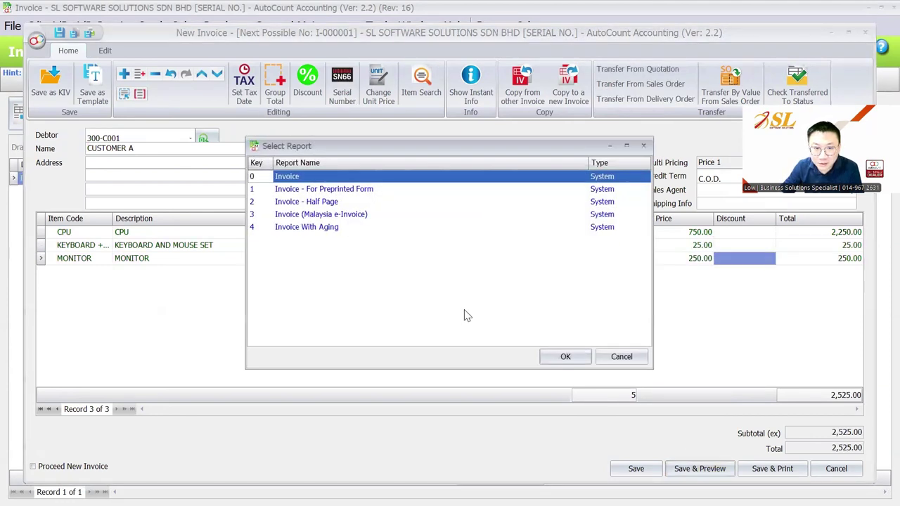
click(576, 363)
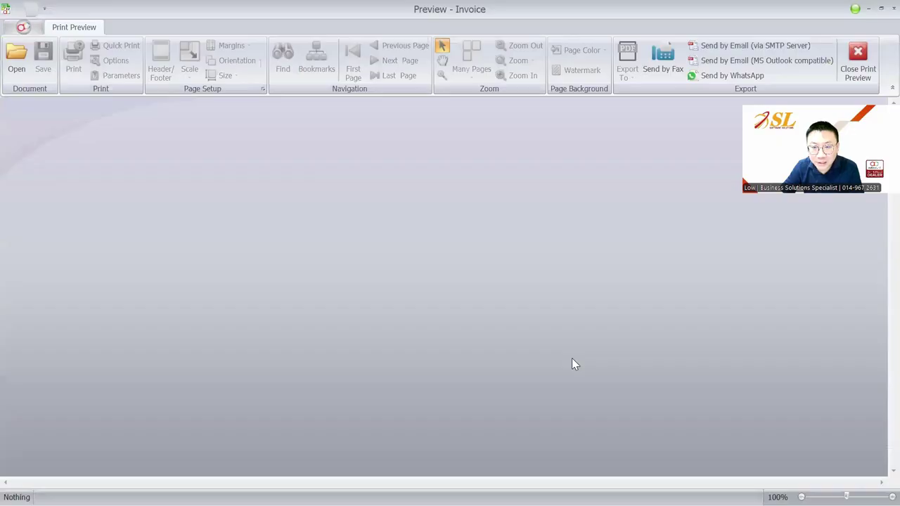
scroll(579, 364, down, 3)
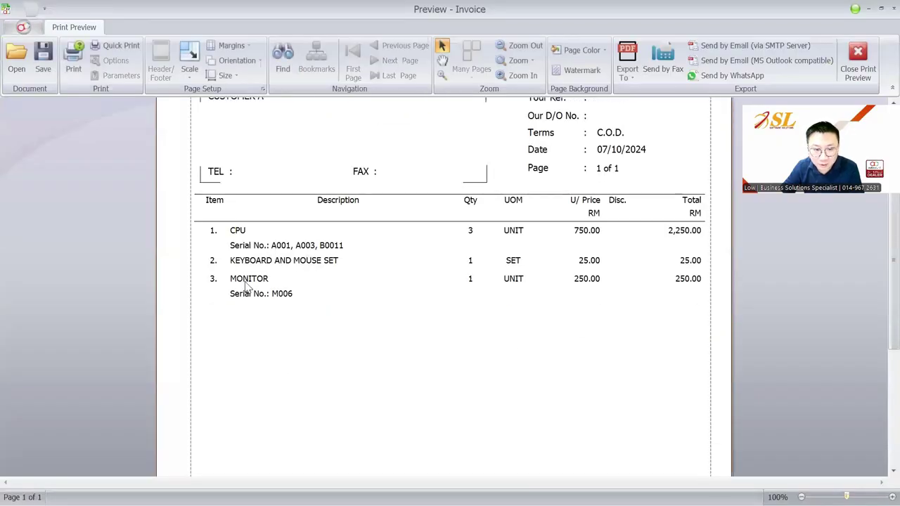
scroll(449, 322, down, 7)
scroll(448, 322, up, 10)
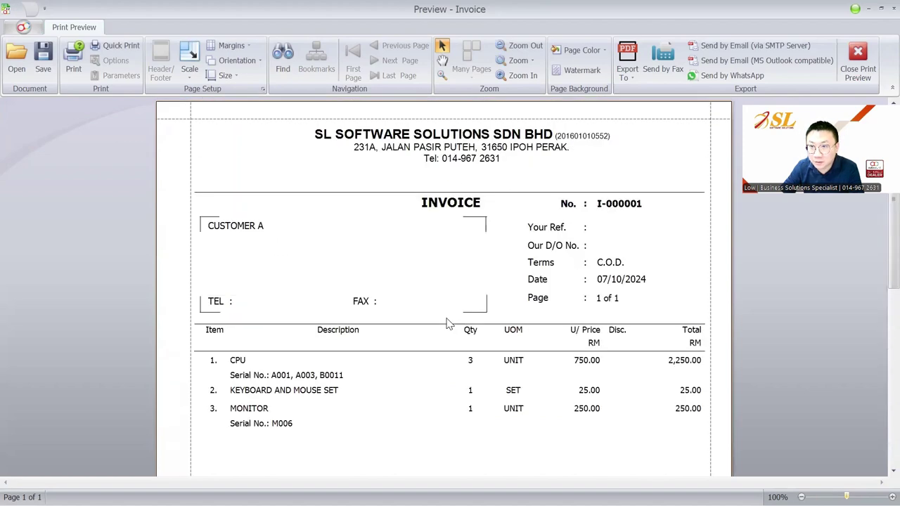
Close the invoice preview and list, returning to the WPS slideshow.
key(Escape)
key(Escape)
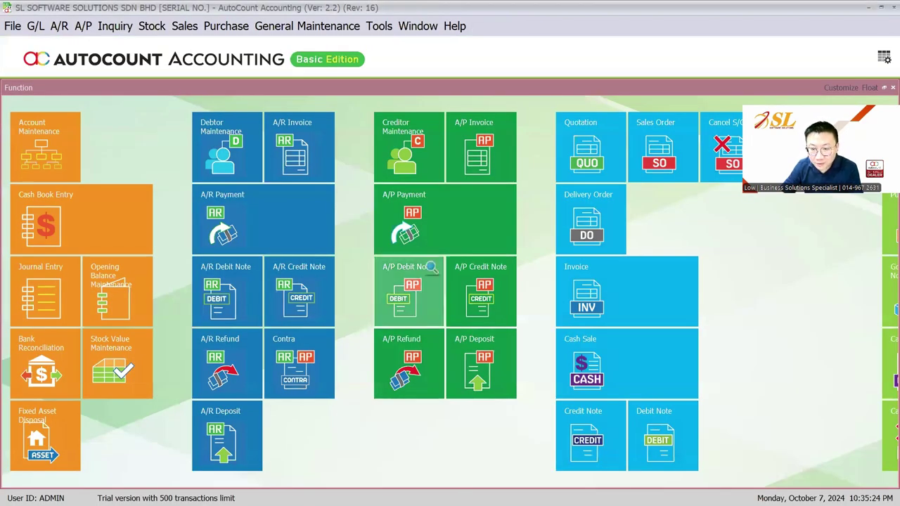
key(alt+Tab)
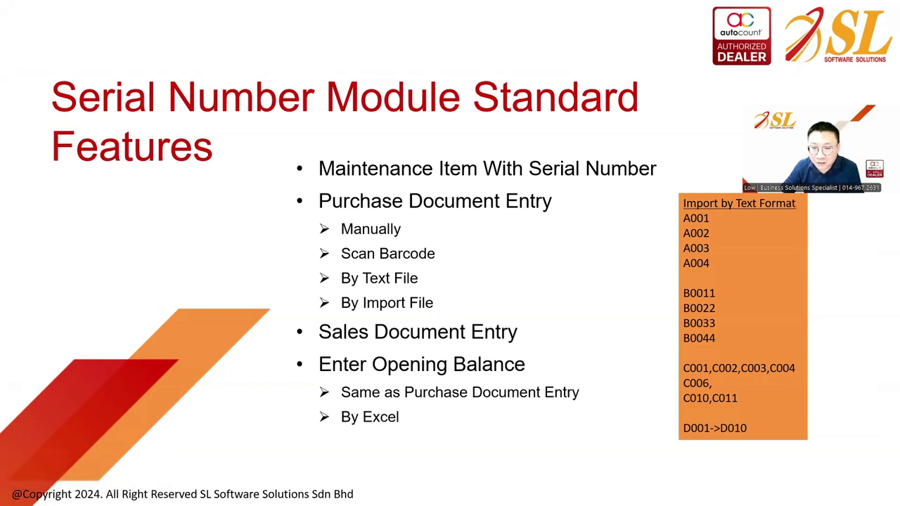
Inspect the column M serial ranges, then select the CPU and MONITOR rows from M4 back to column B.
key(super)
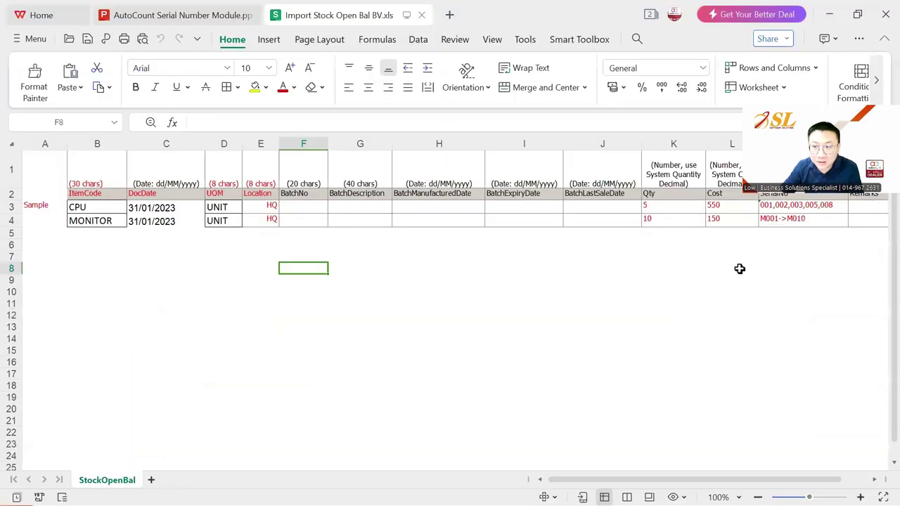
drag(95, 195, 258, 218)
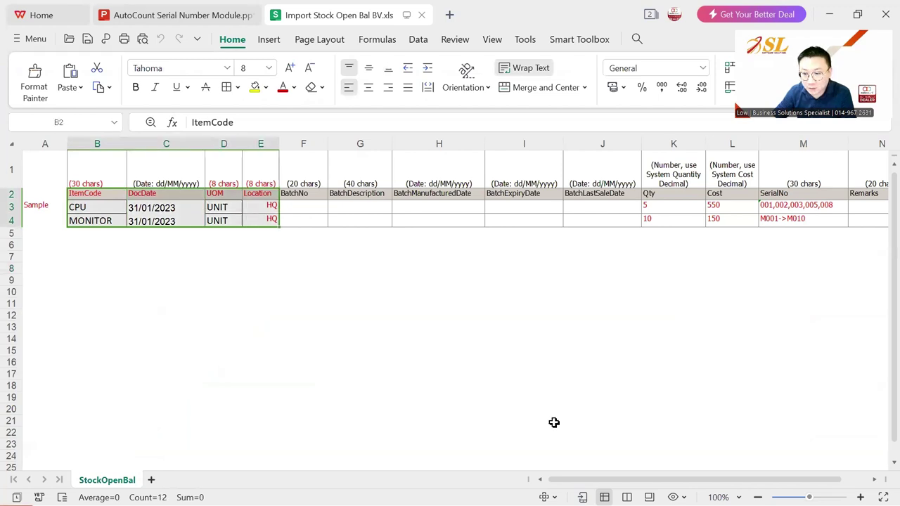
scroll(665, 460, right, 2)
click(712, 222)
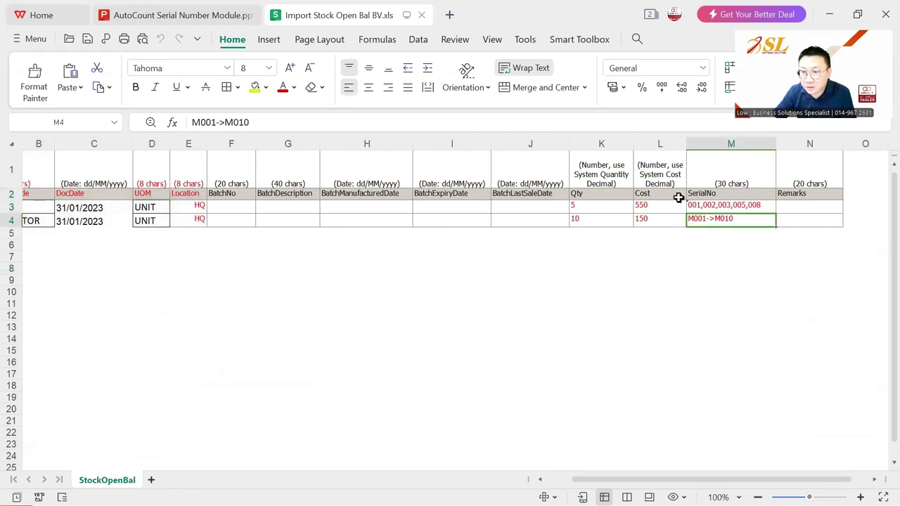
drag(712, 222, 595, 204)
click(581, 206)
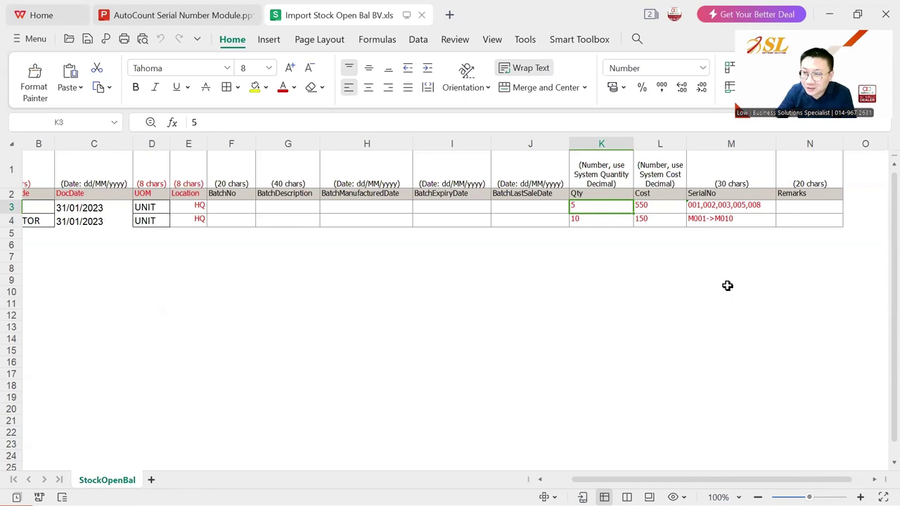
click(726, 181)
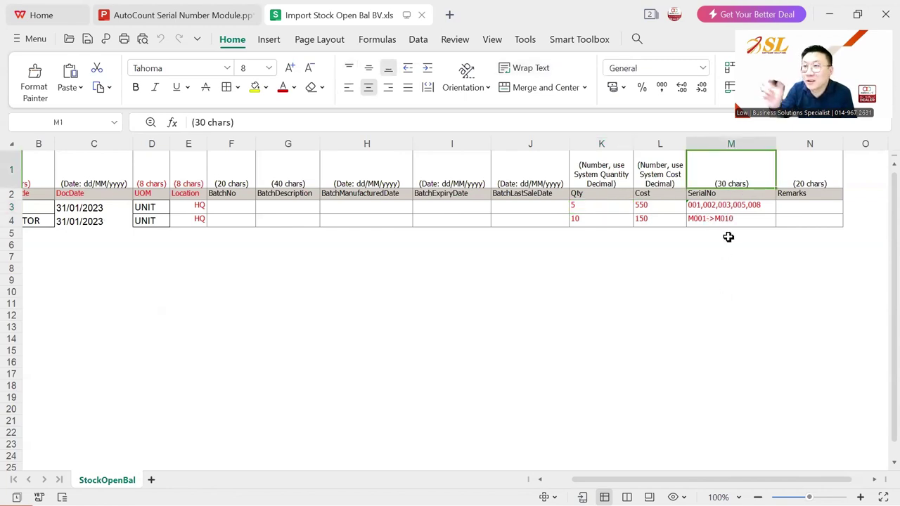
click(704, 223)
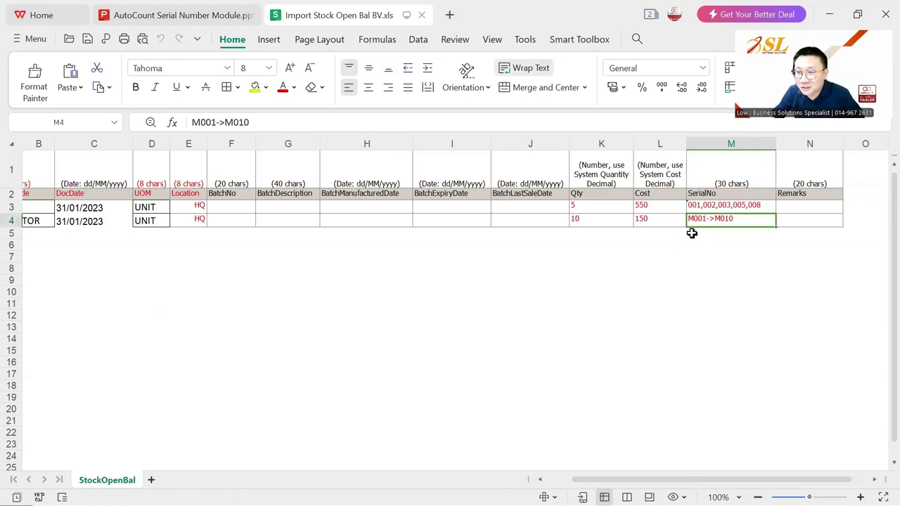
drag(736, 221, 93, 195)
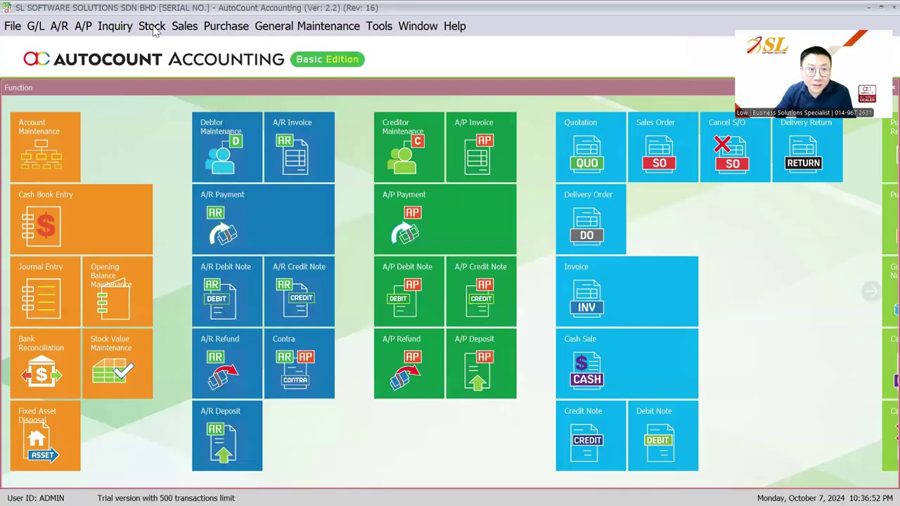
click(152, 26)
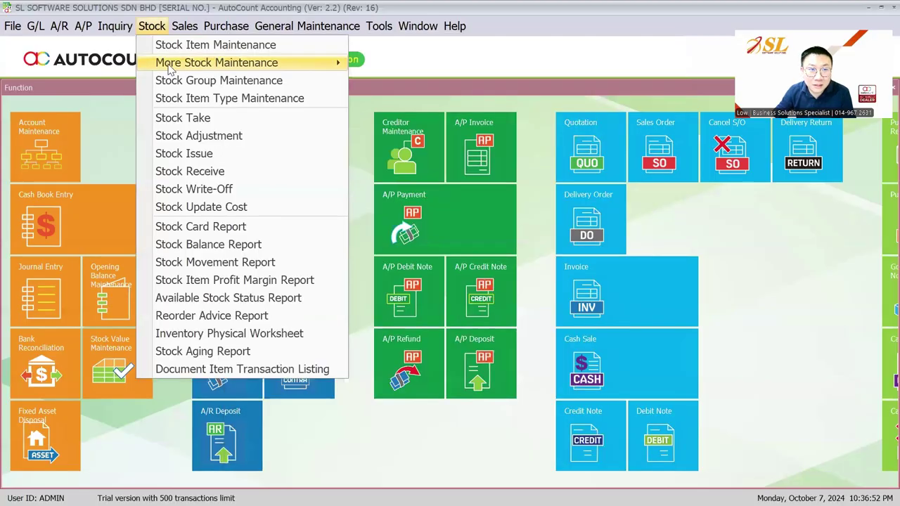
mouse_move(170, 67)
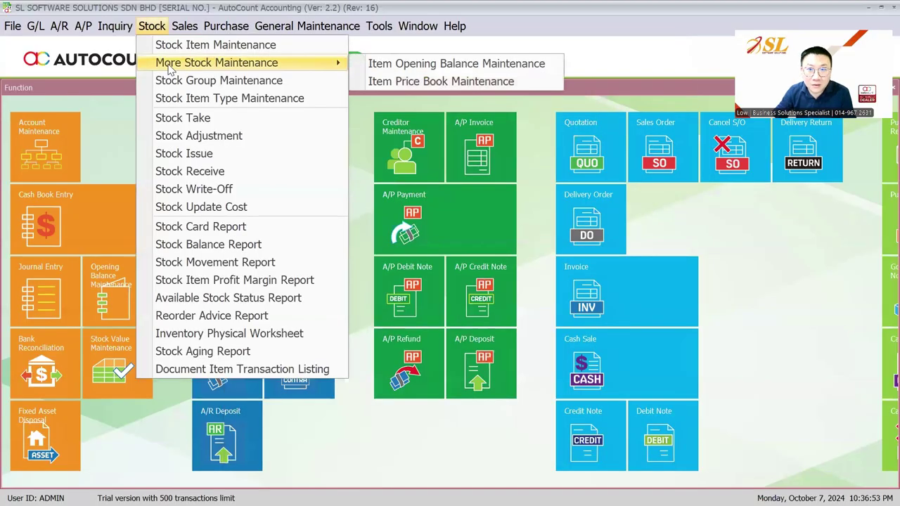
click(381, 64)
click(363, 164)
click(417, 277)
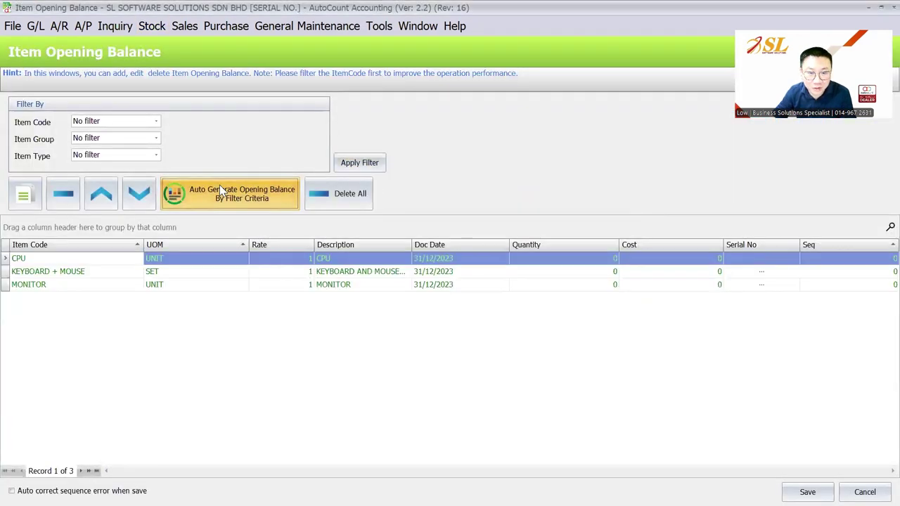
click(25, 198)
click(25, 199)
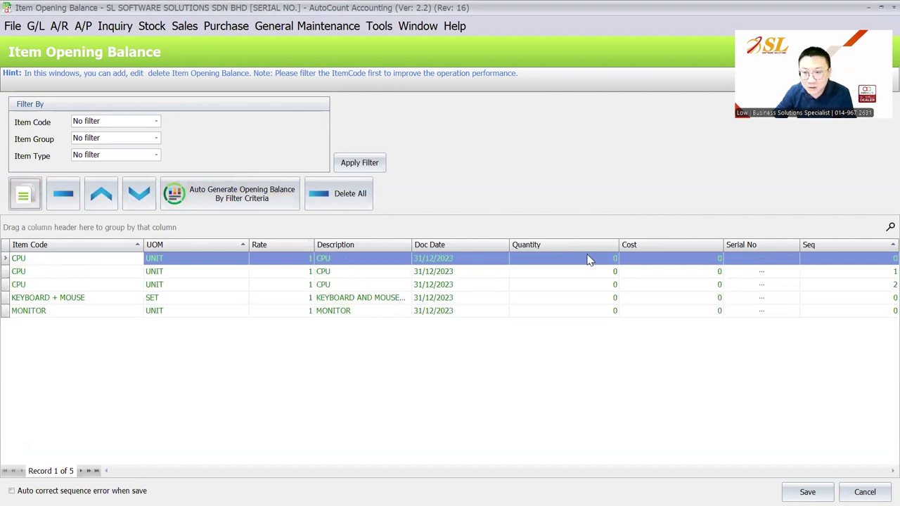
click(767, 259)
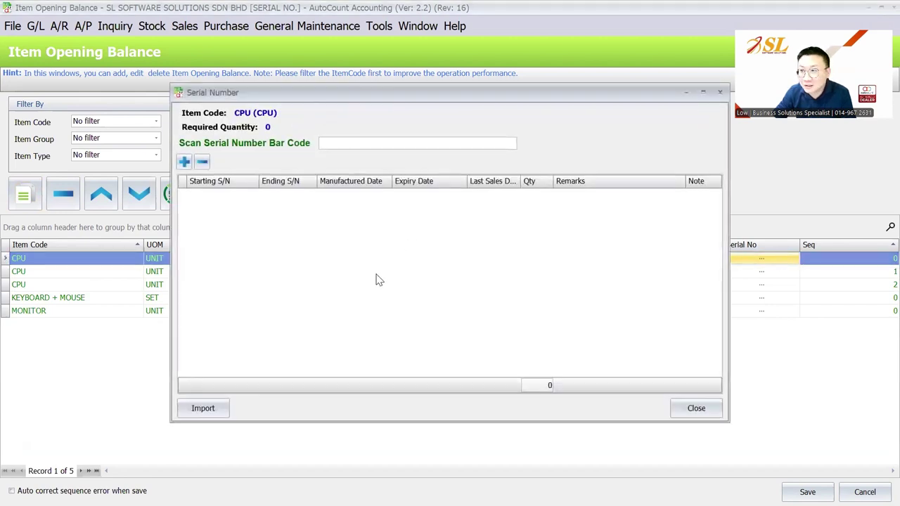
click(697, 407)
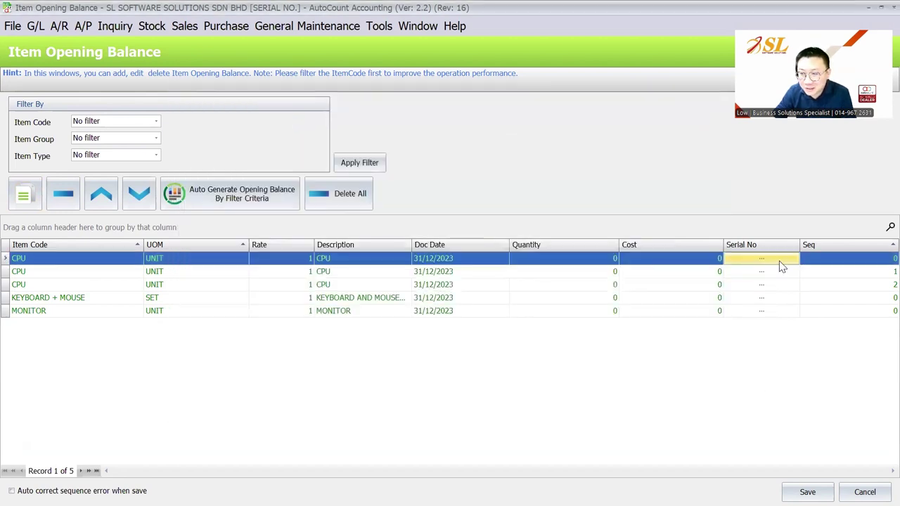
click(566, 259)
text(20)
key(Tab)
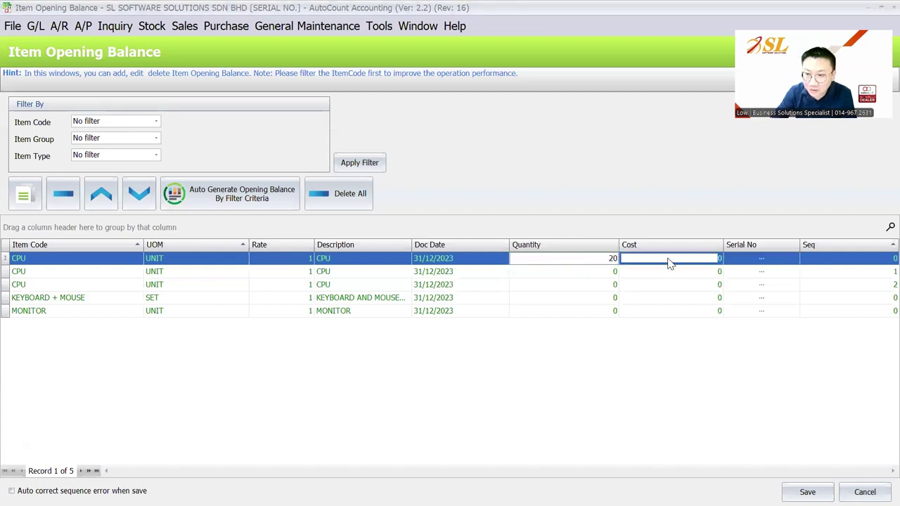
click(184, 162)
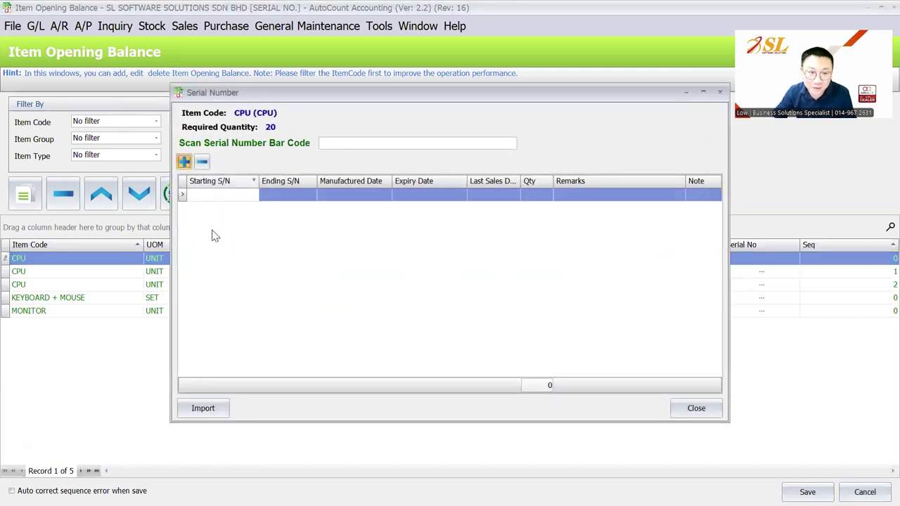
click(697, 408)
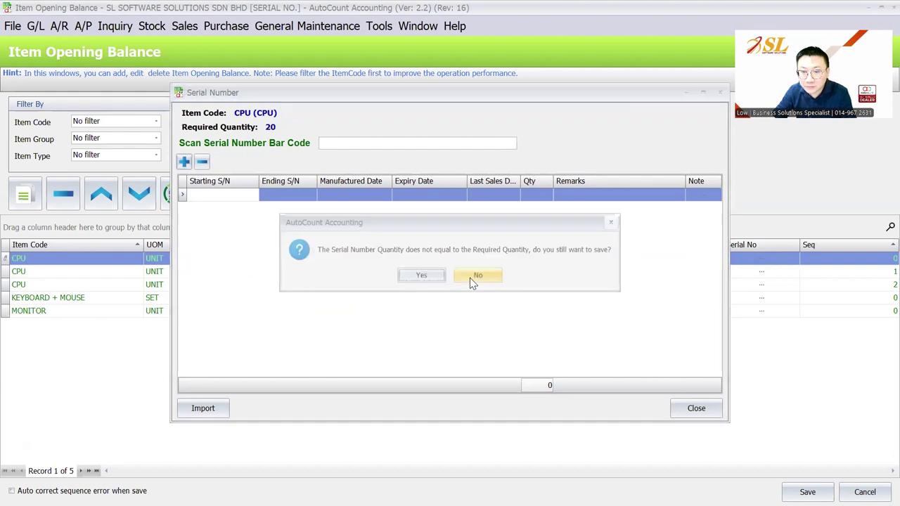
click(421, 278)
click(421, 278)
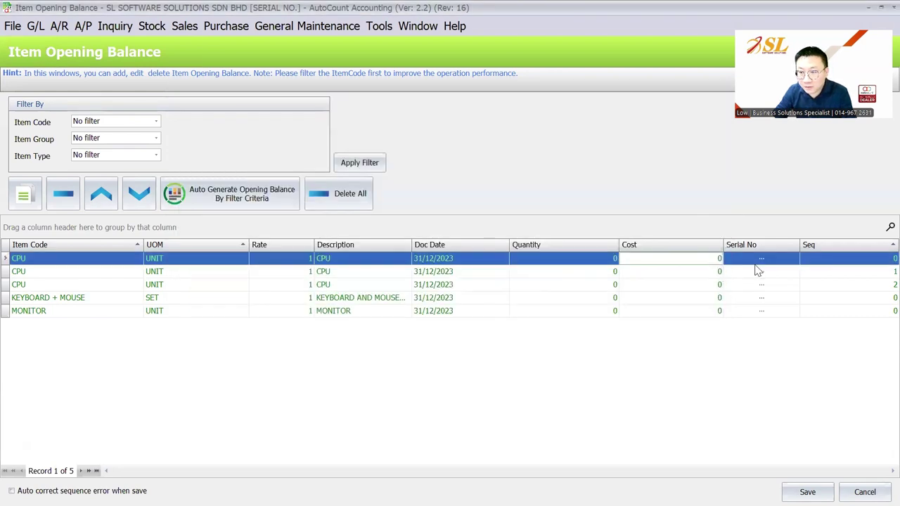
click(761, 258)
click(203, 408)
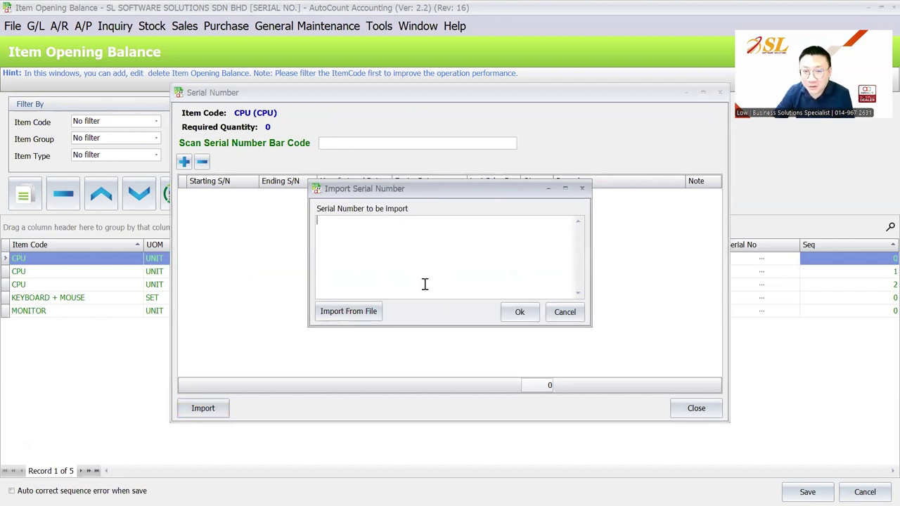
click(565, 312)
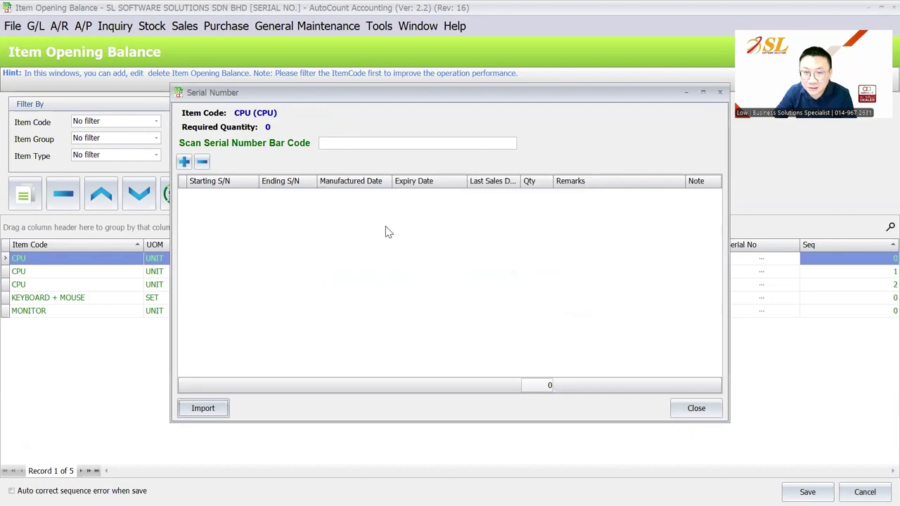
key(Escape)
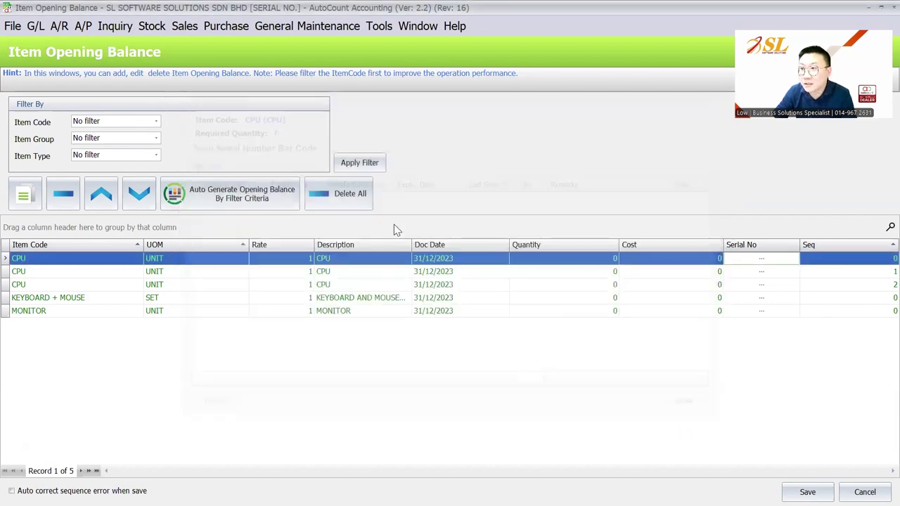
click(882, 7)
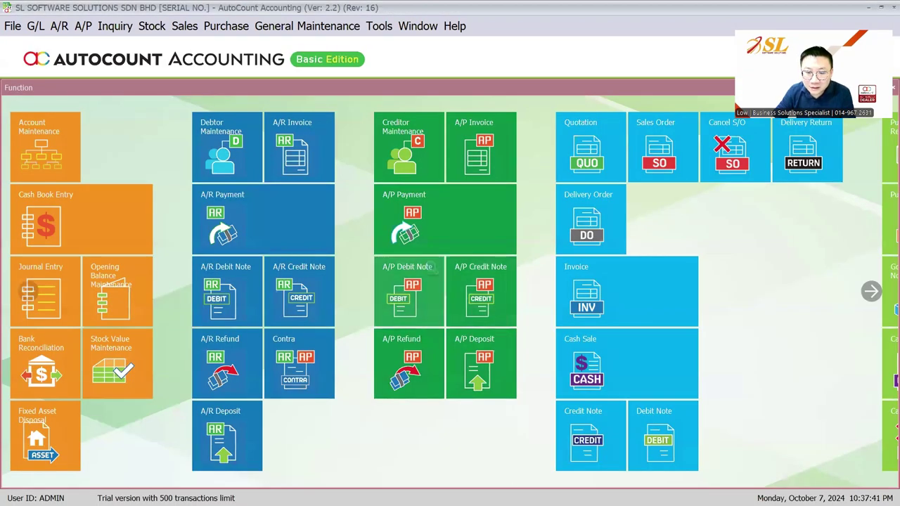
Back in the spreadsheet, select the header row and the CPU and MONITOR item rows.
key(super)
key(super)
key(super)
mouse_move(529, 489)
click(355, 302)
drag(77, 194, 829, 221)
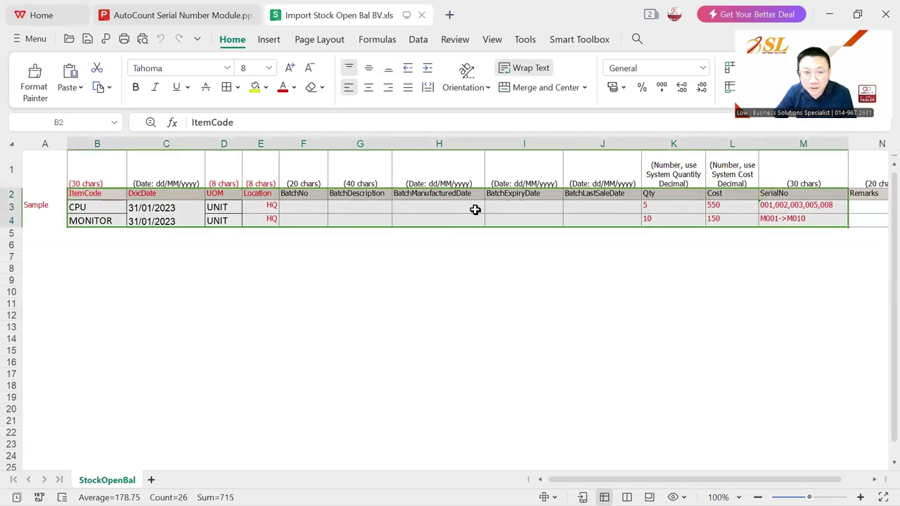
double_click(83, 195)
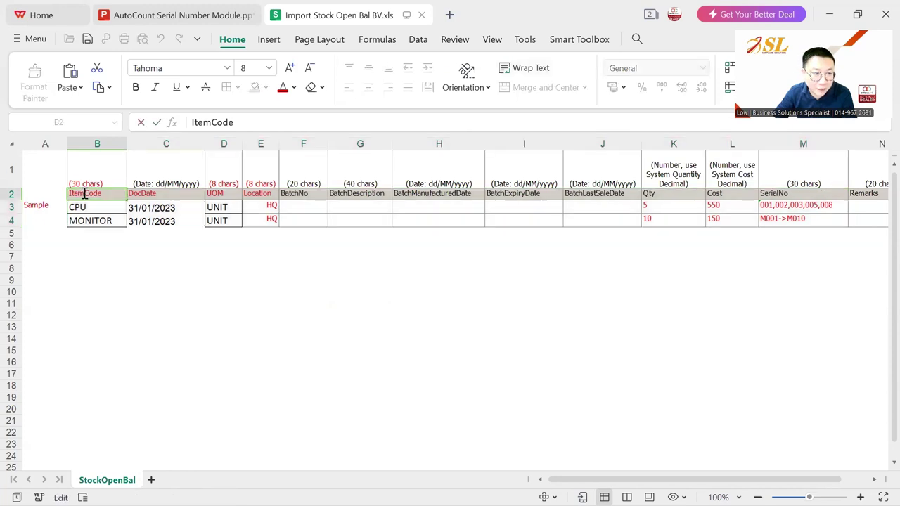
key(Escape)
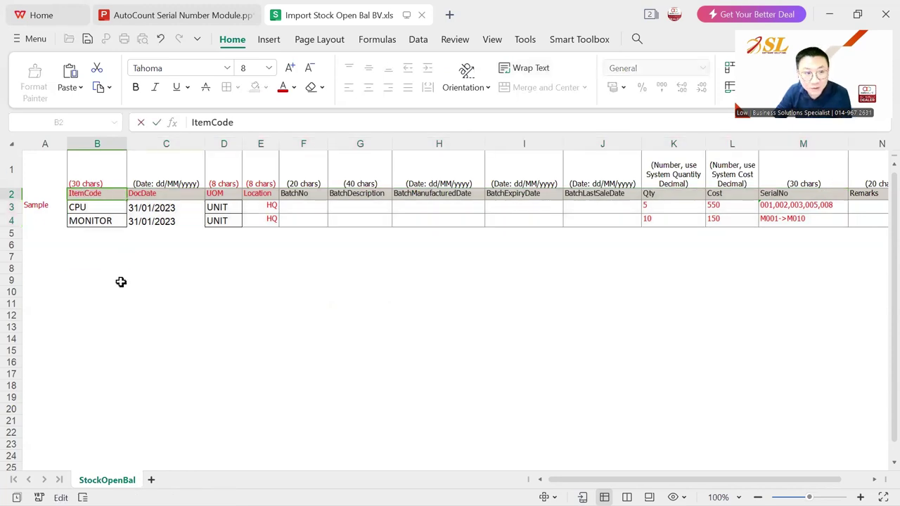
Copy the table B2:M4 and search Windows for 'MAN' to find Management Studio.
drag(86, 197, 816, 224)
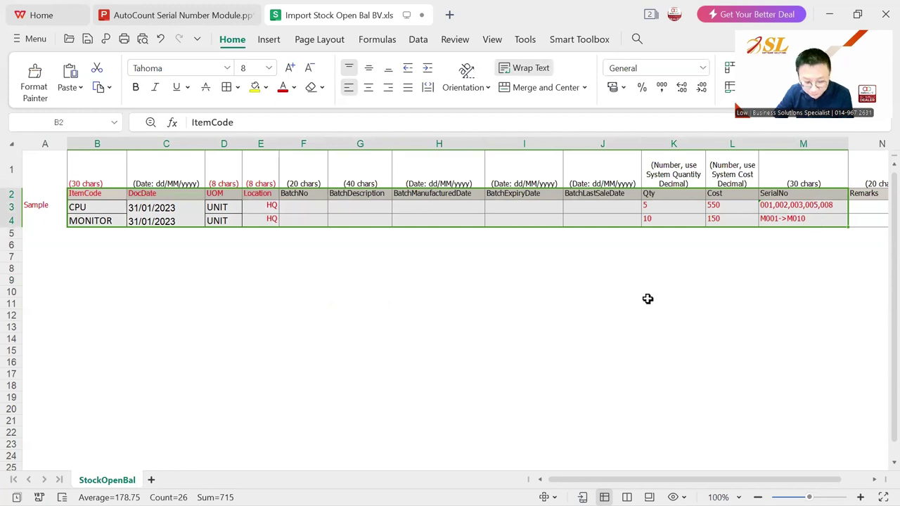
key(ctrl+c)
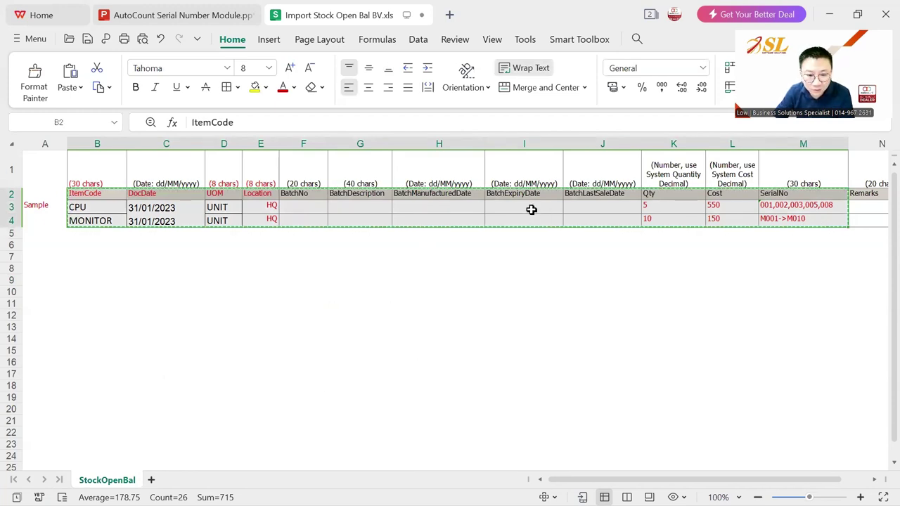
key(super)
text(MAN)
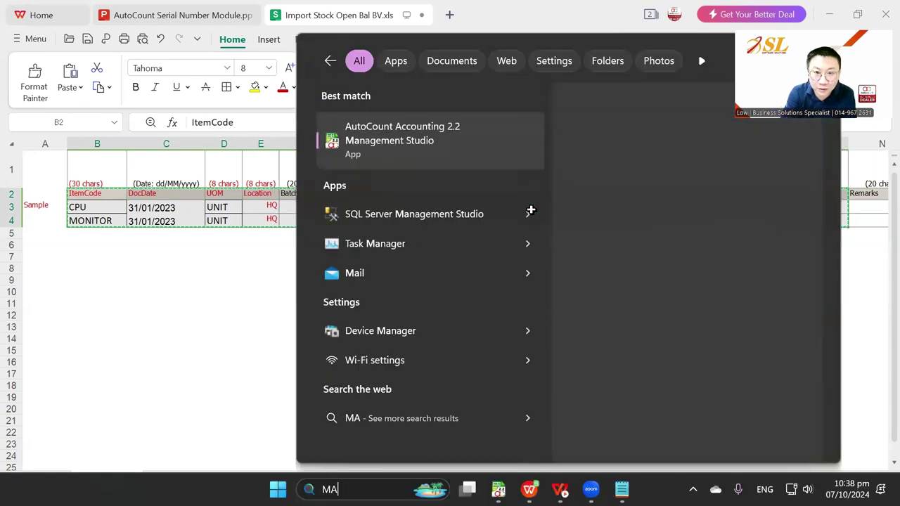
Launch AutoCount Accounting Management Studio and log in to the company database.
click(440, 135)
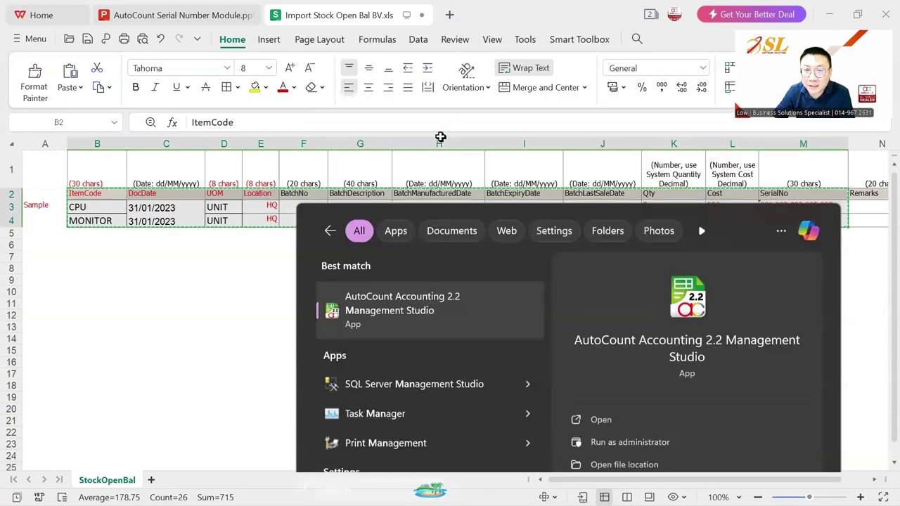
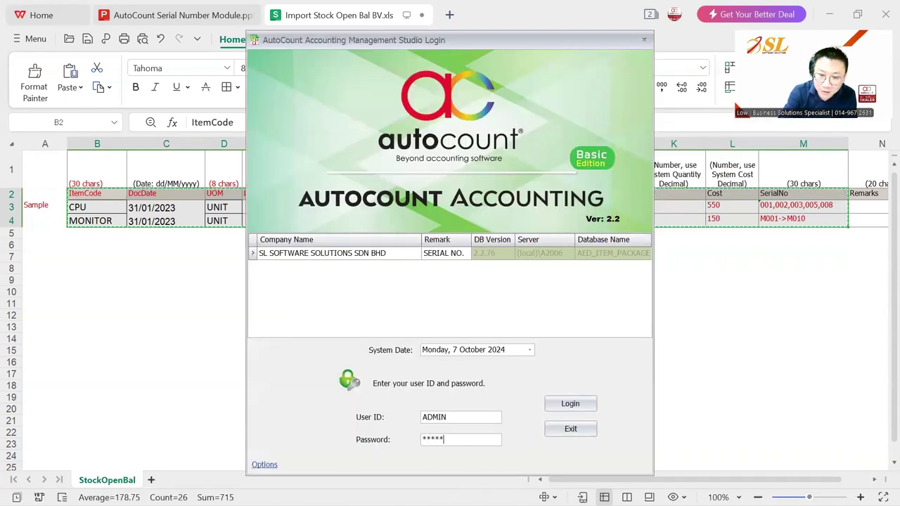
key(Return)
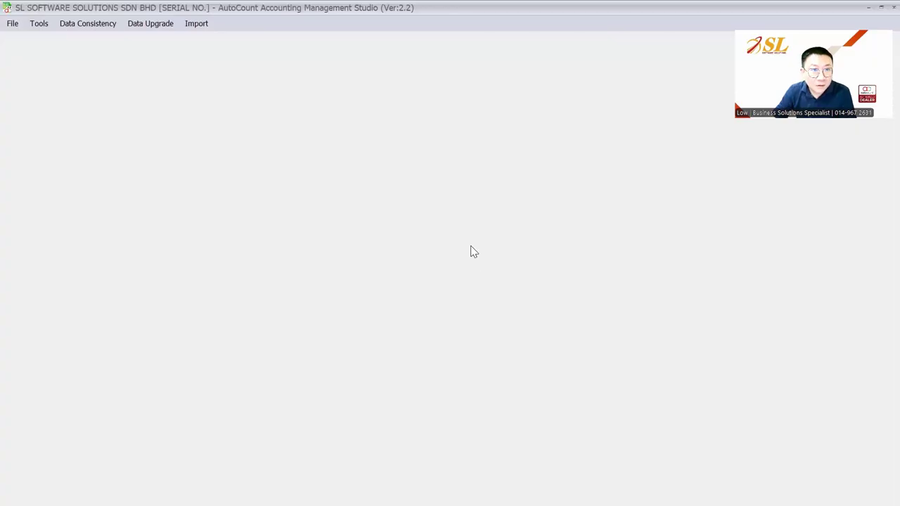
Paste the copied rows into Import Stock Item Opening, keep OverWrite, and import them.
click(199, 24)
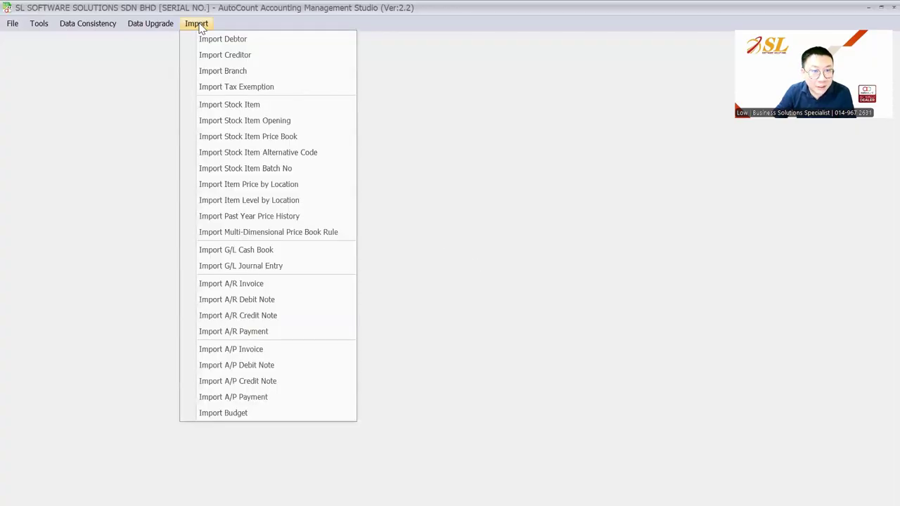
click(264, 123)
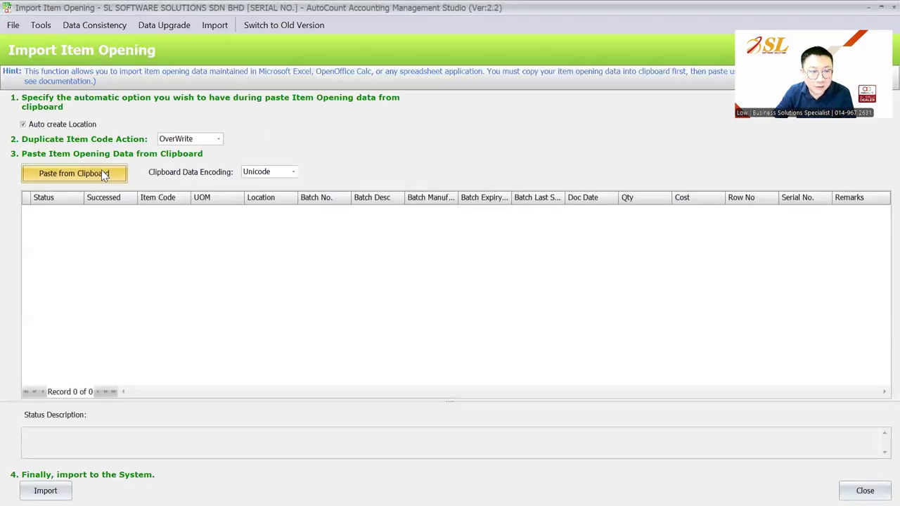
click(103, 171)
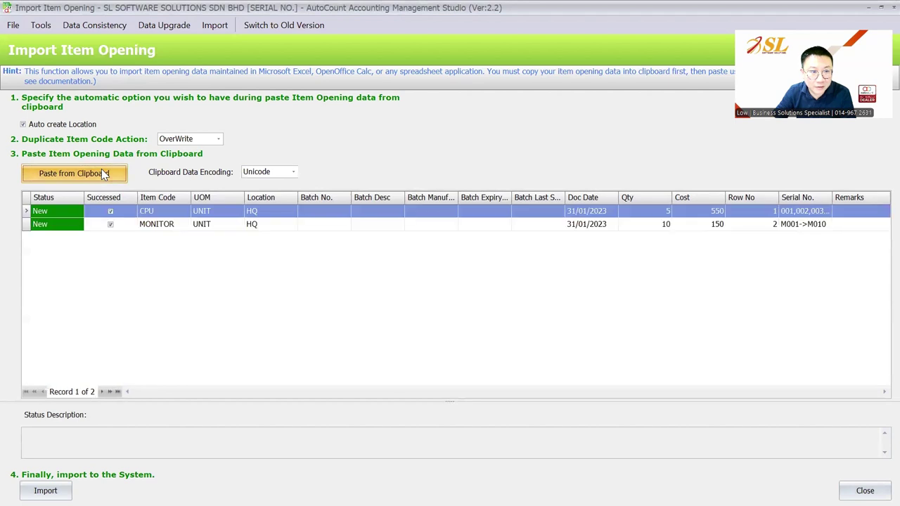
click(192, 142)
click(198, 144)
click(199, 144)
click(199, 145)
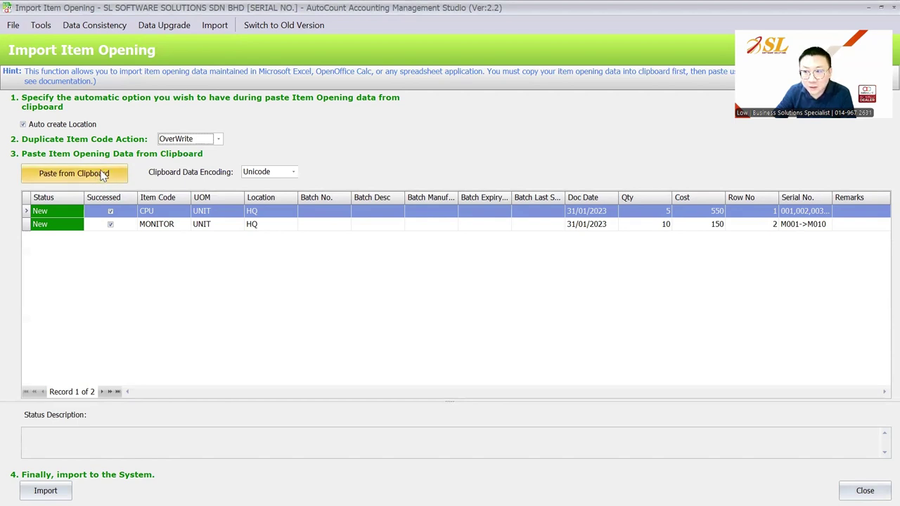
double_click(833, 197)
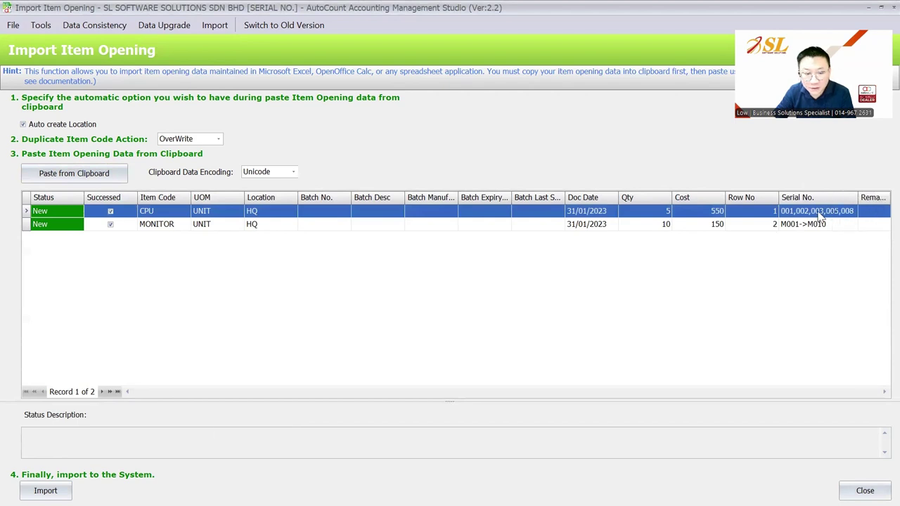
click(45, 490)
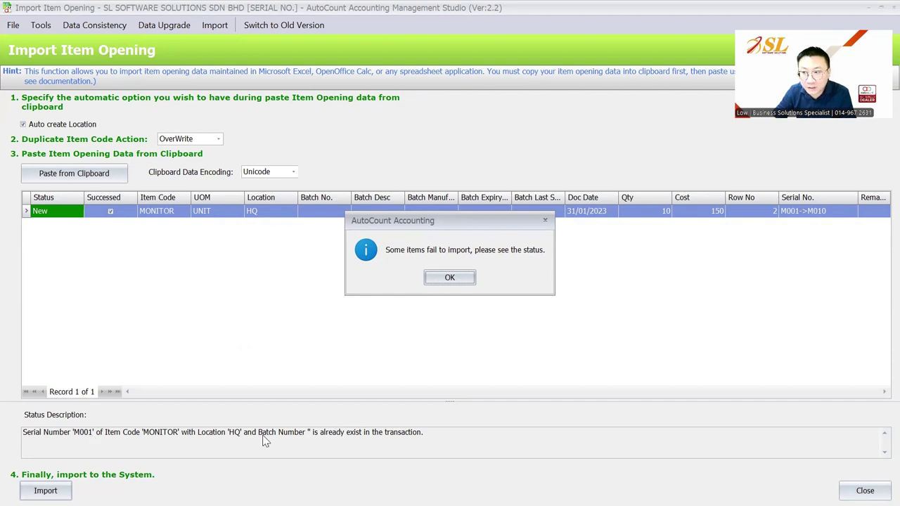
Change MONITOR's serial prefix from M to N (N001->N010) and re-import the row.
click(450, 277)
click(837, 211)
drag(816, 210, 781, 211)
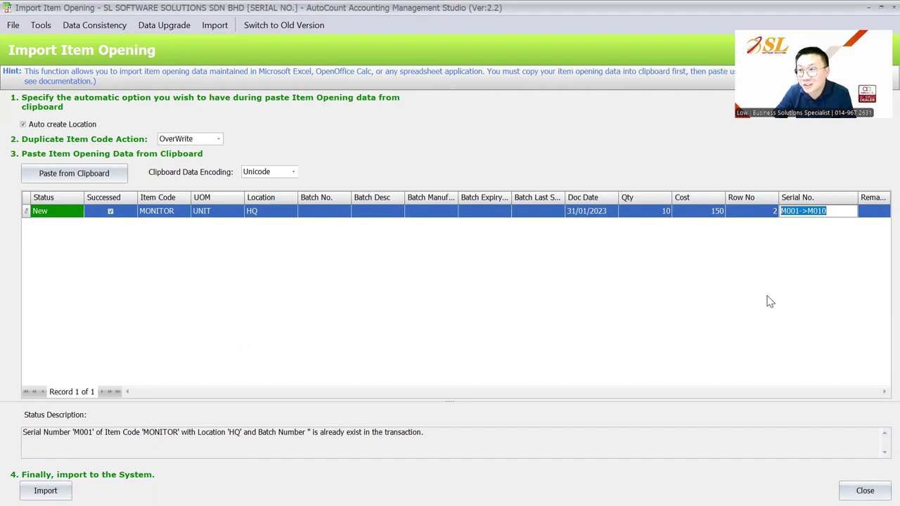
click(785, 211)
key(BackSpace)
text(N)
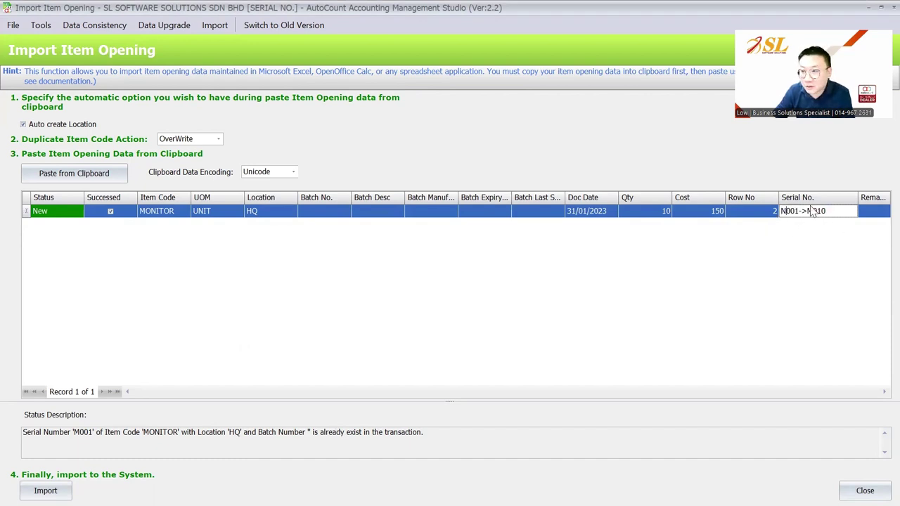
text(N)
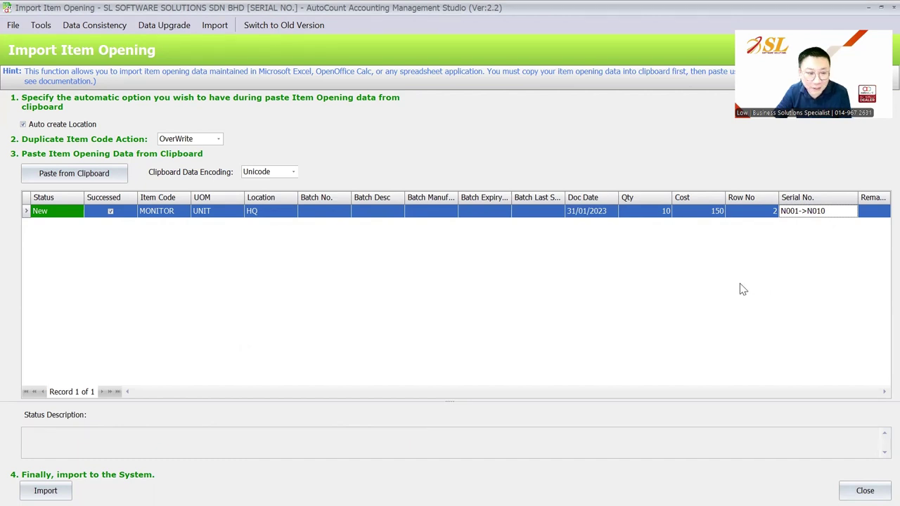
click(45, 491)
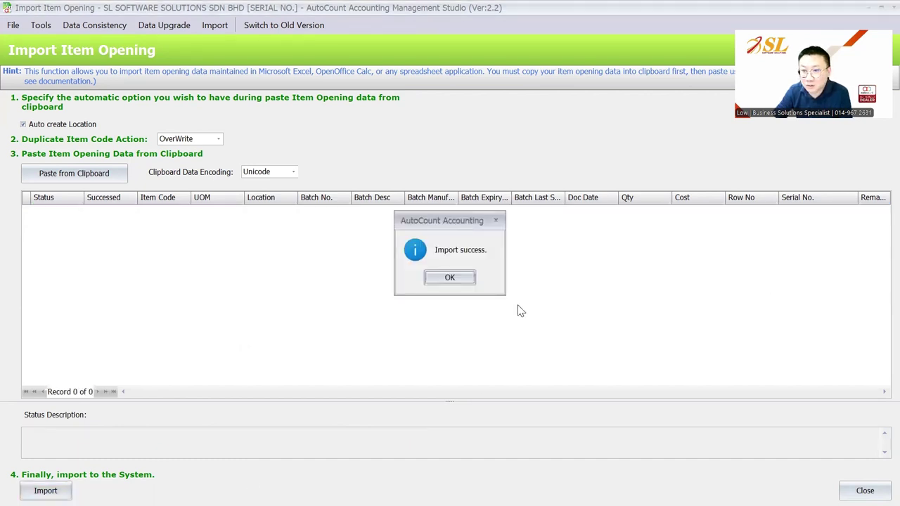
click(461, 277)
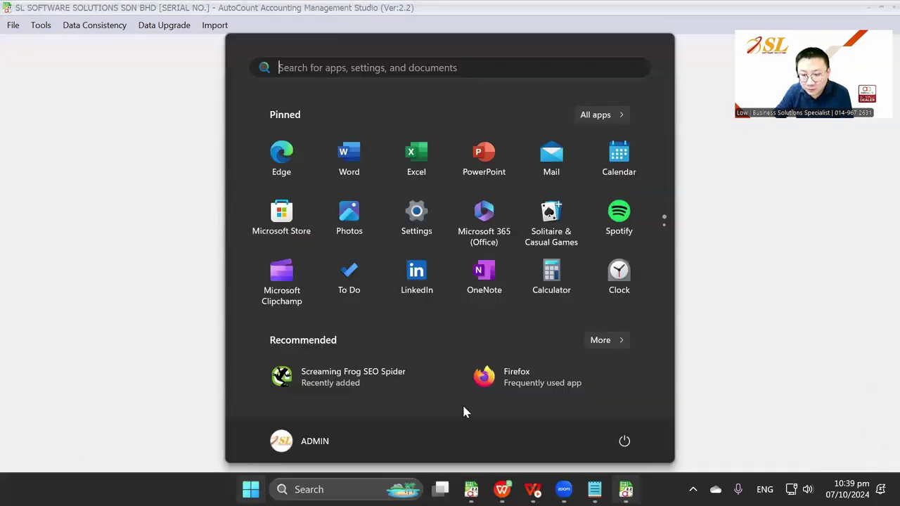
Review the CPU and MONITOR opening serial numbers in Item Opening Balance Maintenance.
key(alt+F4)
click(151, 26)
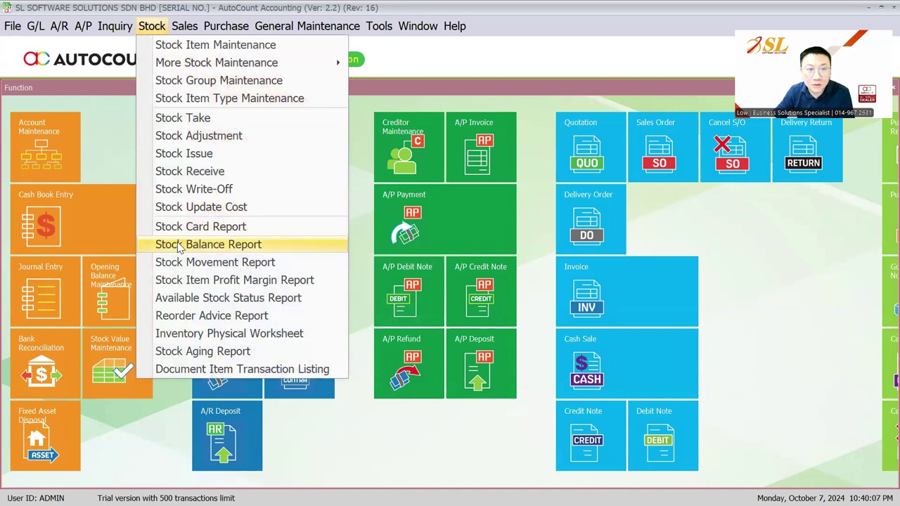
mouse_move(296, 62)
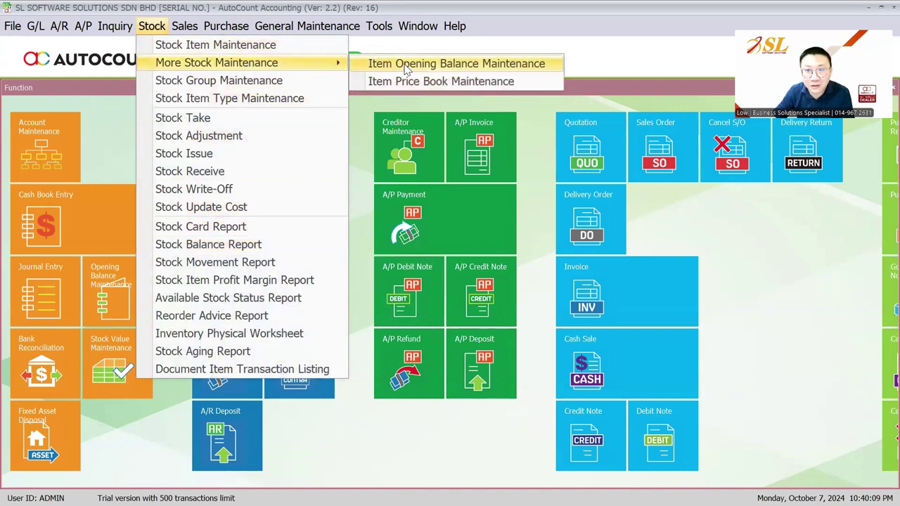
click(436, 62)
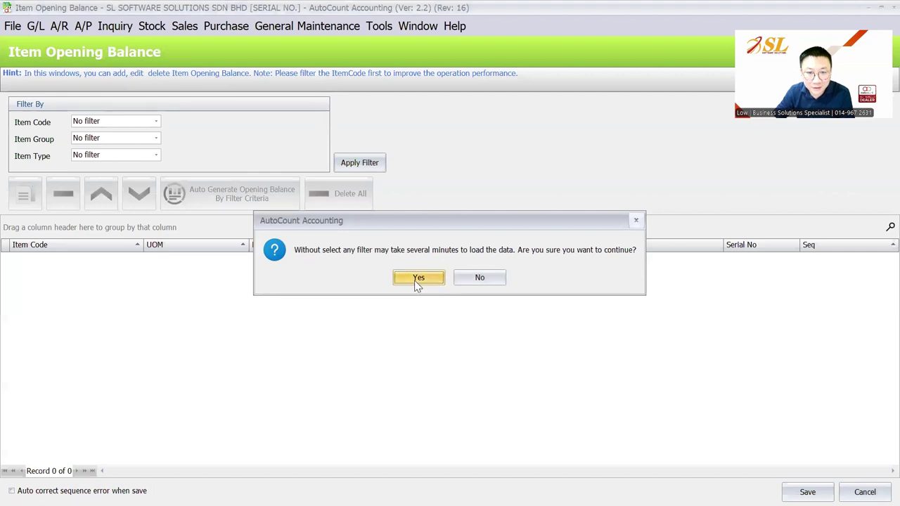
click(415, 280)
click(762, 258)
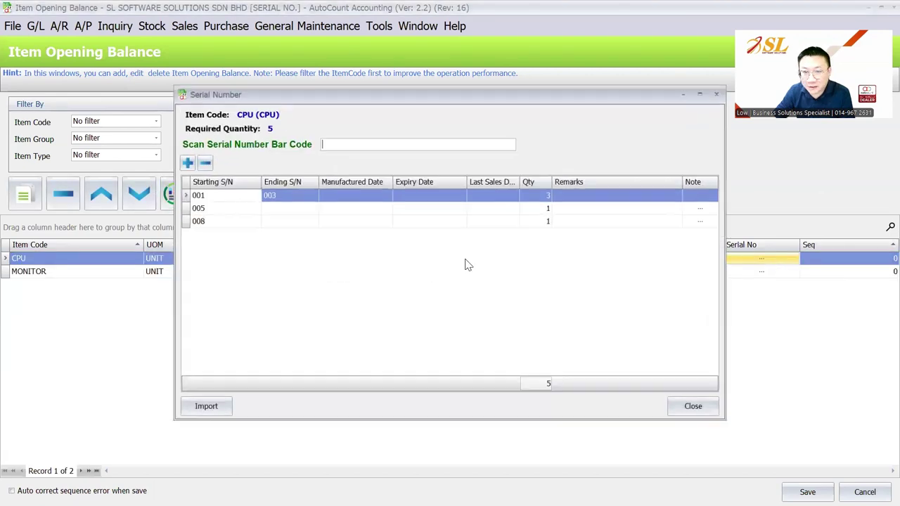
click(209, 196)
click(277, 195)
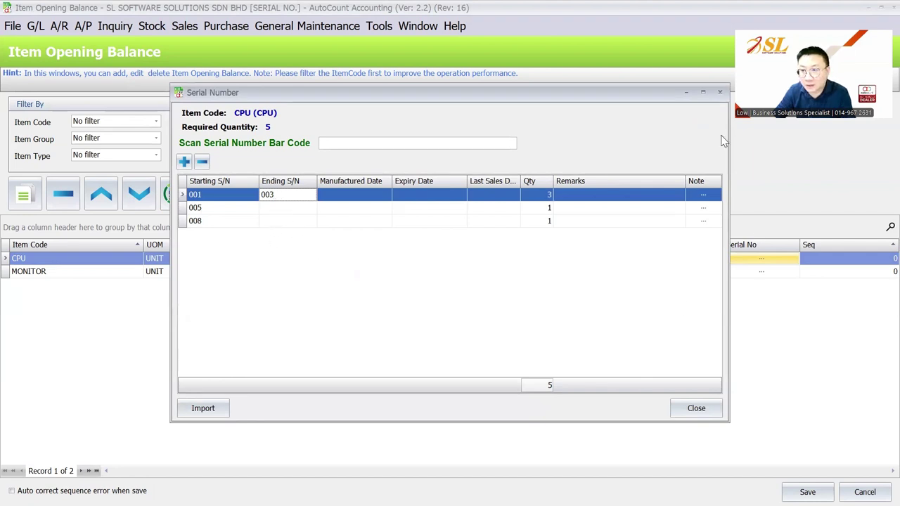
click(720, 92)
click(749, 273)
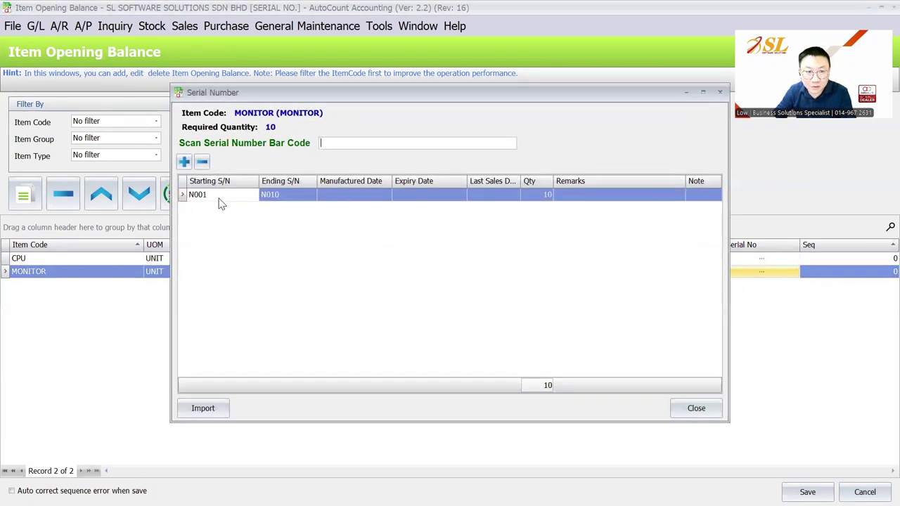
key(Escape)
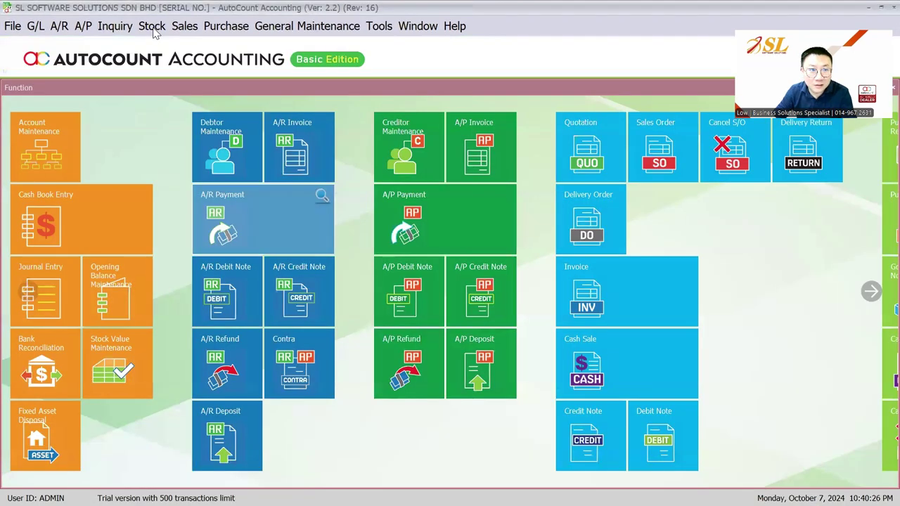
List current stock balances for all items in the Stock Balance Report.
click(152, 26)
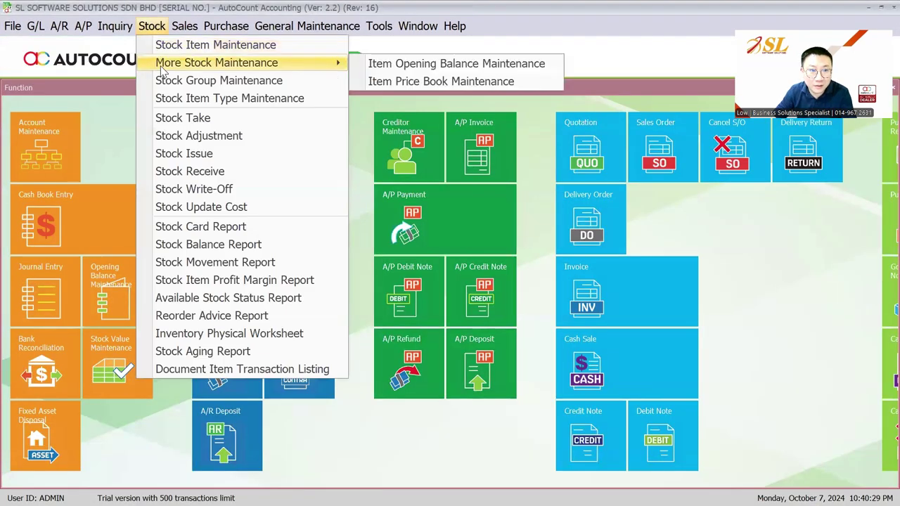
click(202, 245)
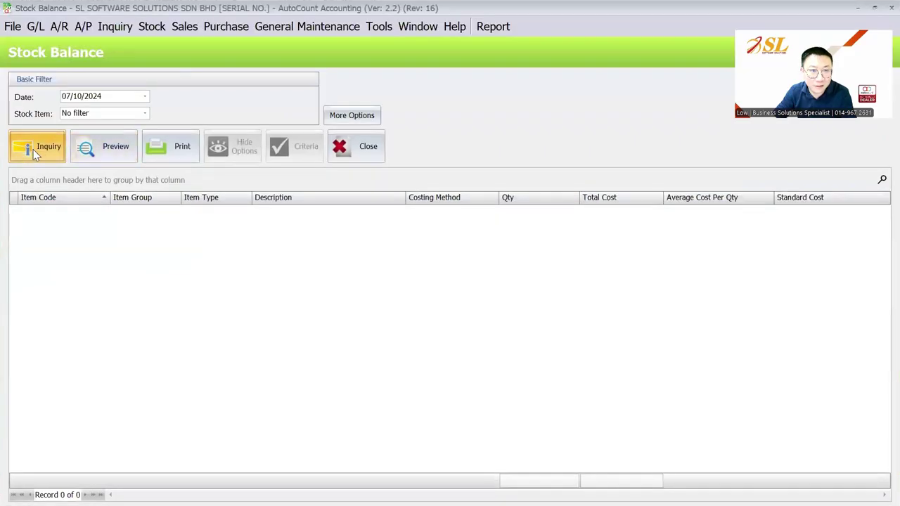
click(35, 153)
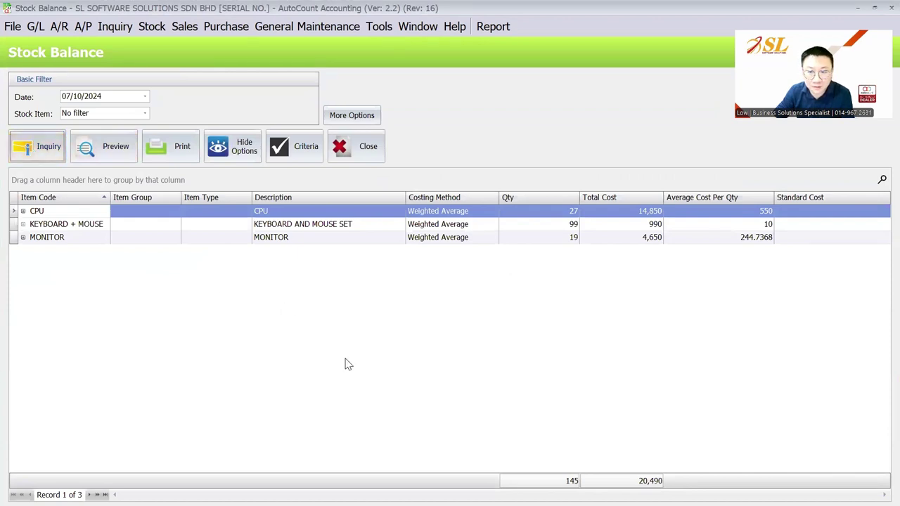
key(alt+Tab)
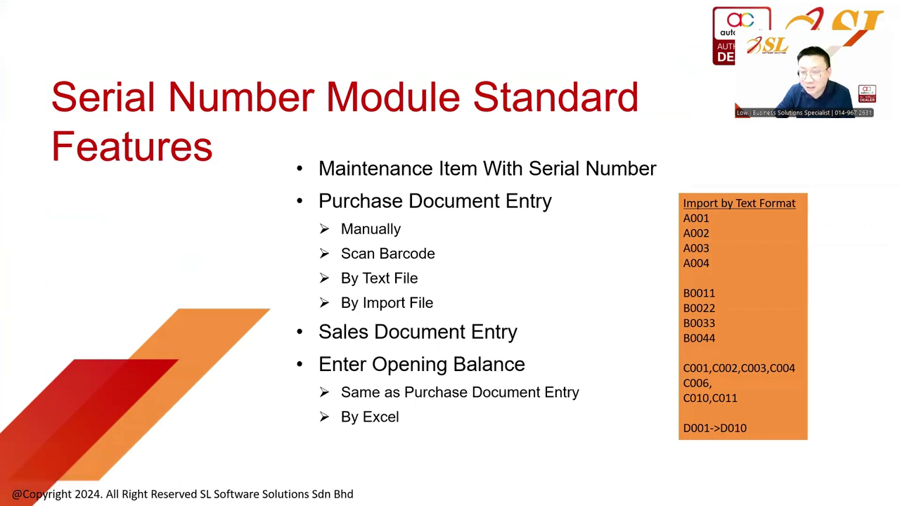
Advance the slideshow to the 'Related Reports & Inquiries' slide.
key(Right)
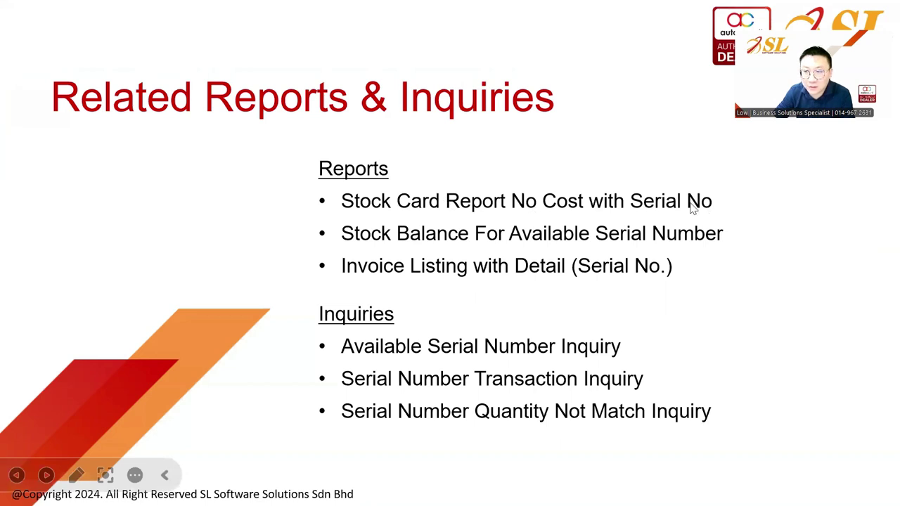
Run the Stock Card inquiry for all items and expand CPU's PI-000001 transaction.
key(super)
mouse_move(498, 490)
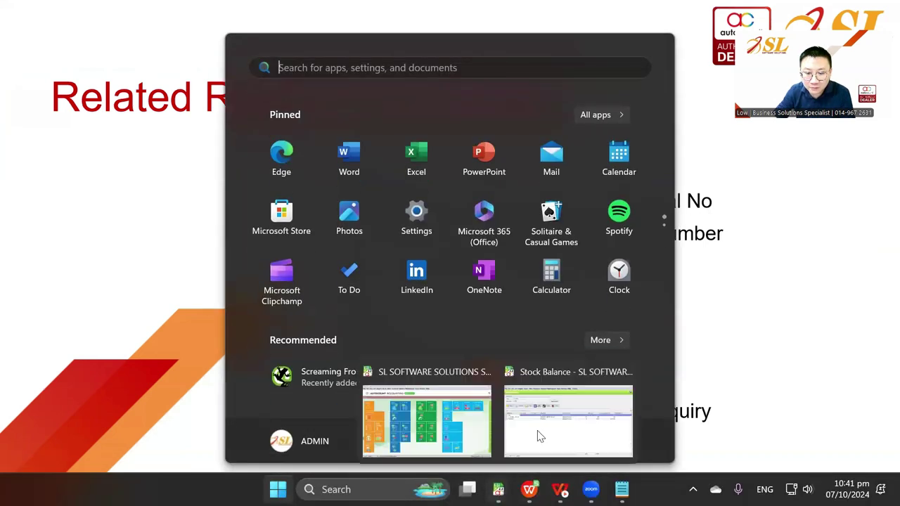
click(502, 415)
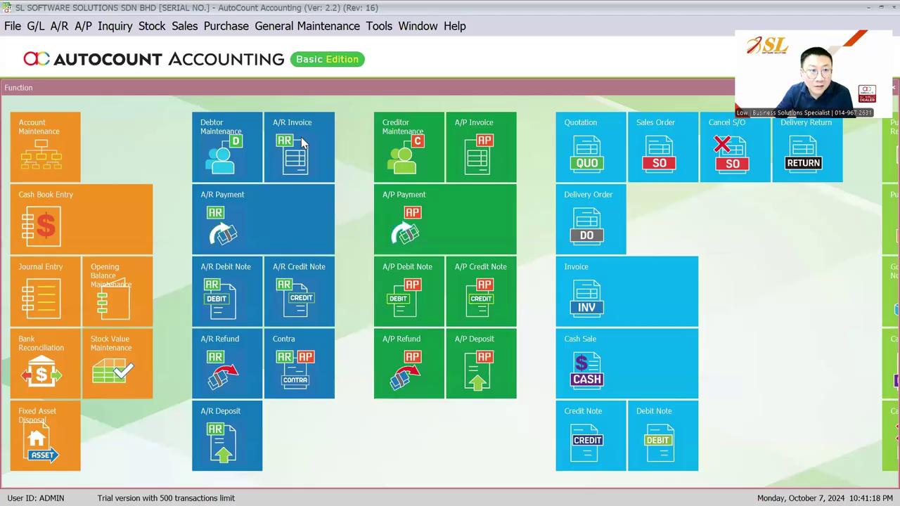
click(152, 27)
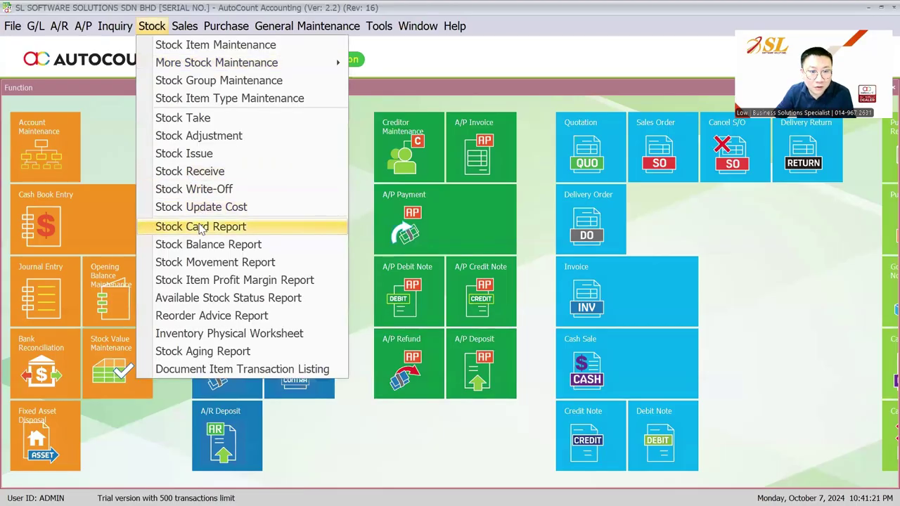
click(201, 227)
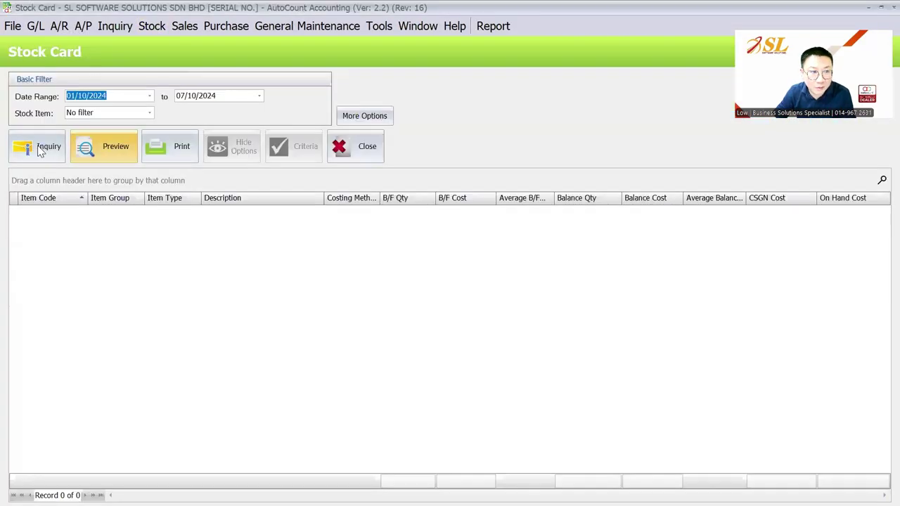
click(40, 150)
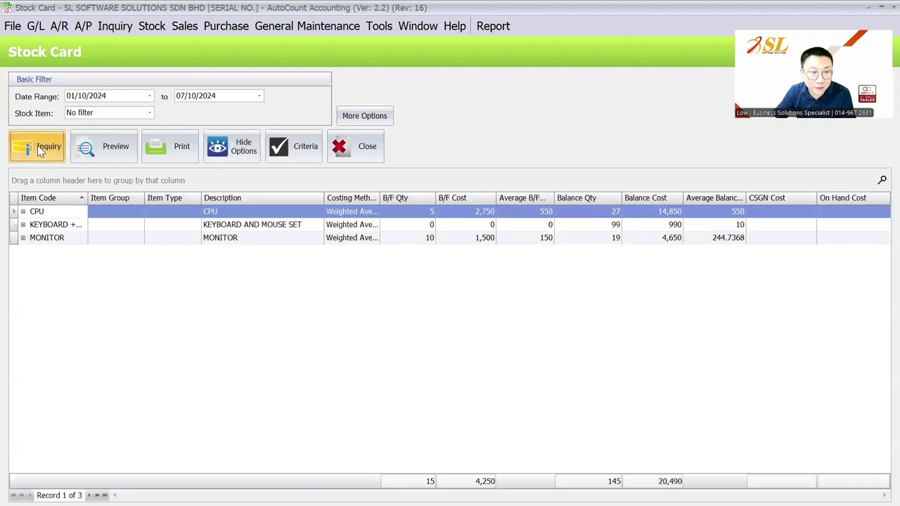
click(22, 212)
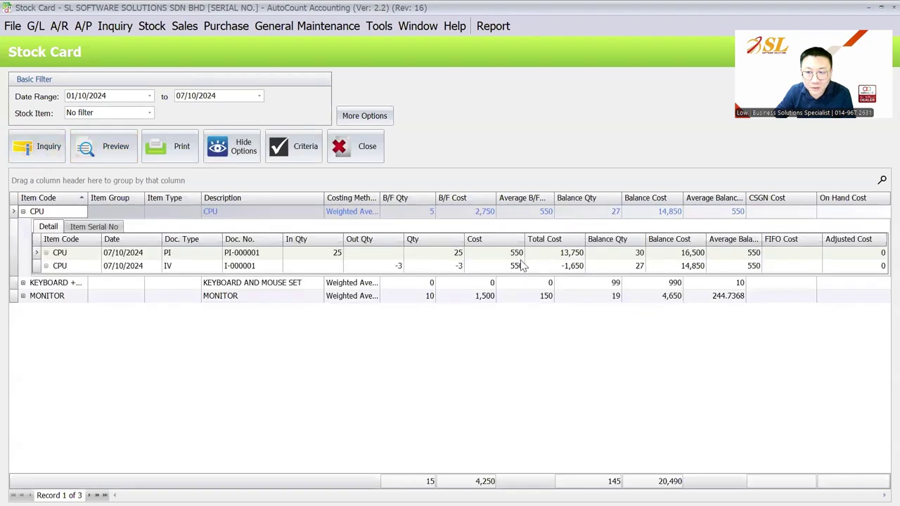
click(305, 254)
Preview the 'Stock Card No Cost With SerialNo Info' layout and review its serial ranges.
click(106, 146)
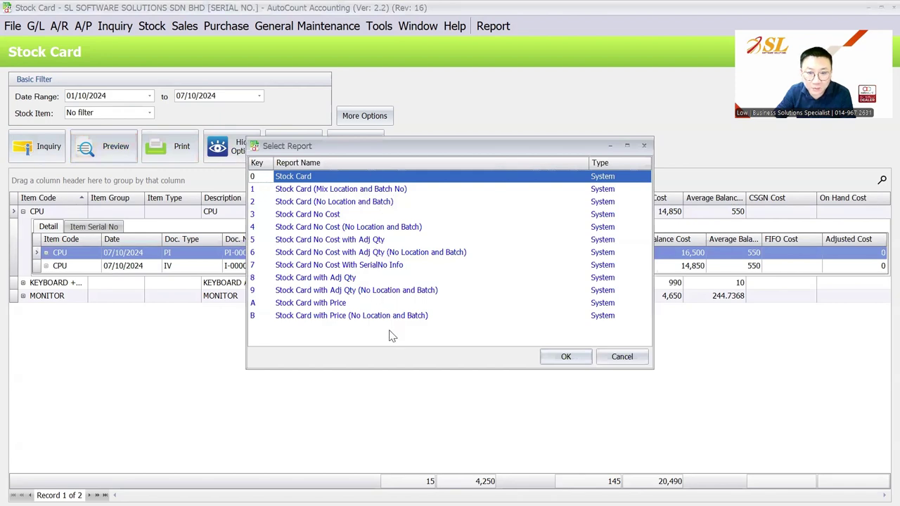
click(386, 268)
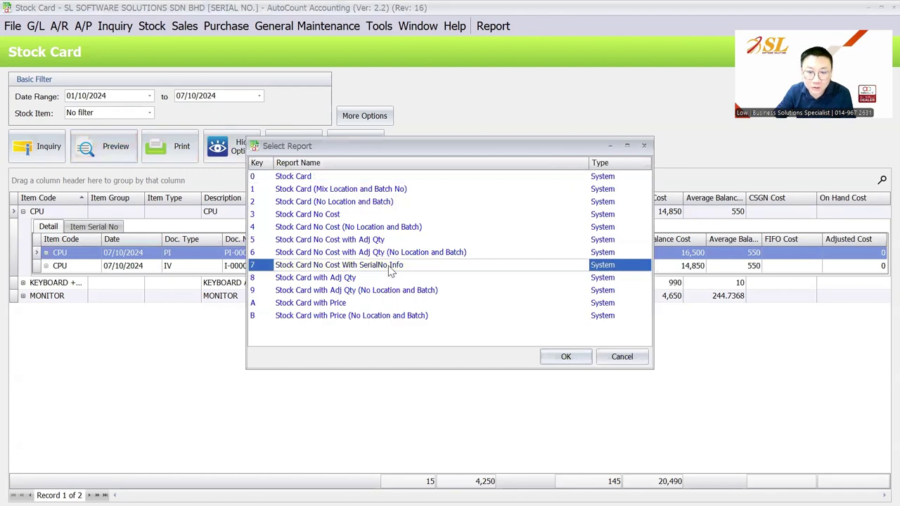
click(567, 358)
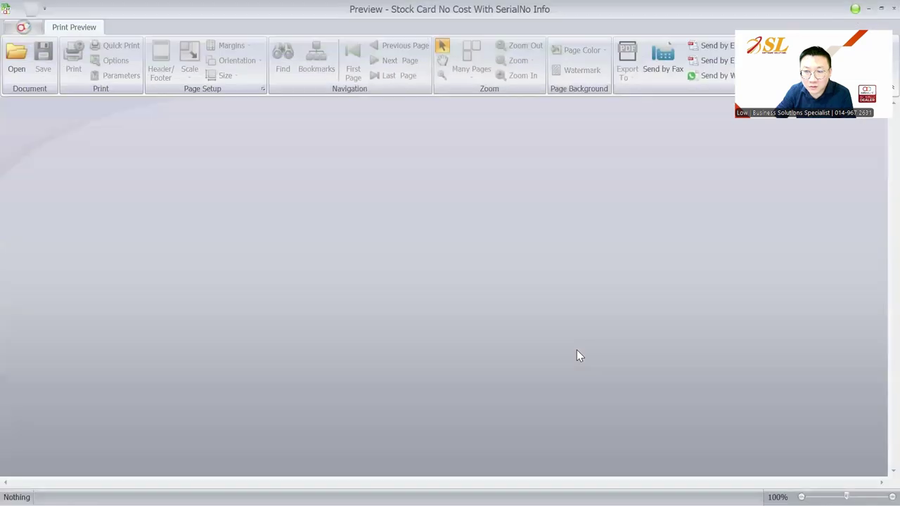
scroll(576, 355, down, 1)
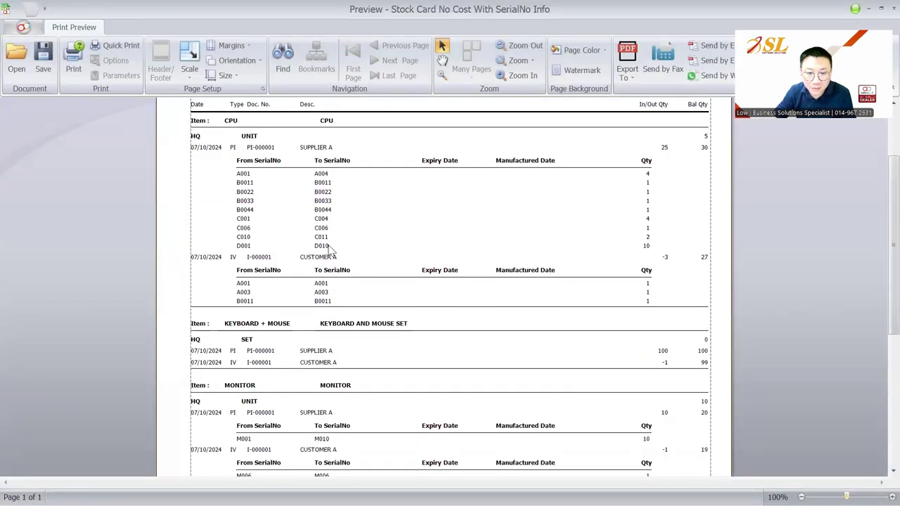
scroll(329, 247, down, 3)
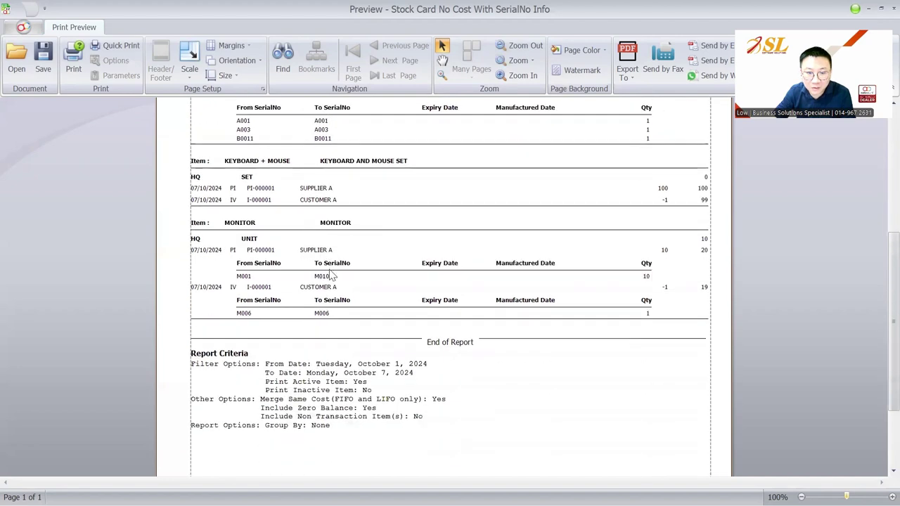
scroll(329, 275, up, 2)
scroll(331, 275, down, 1)
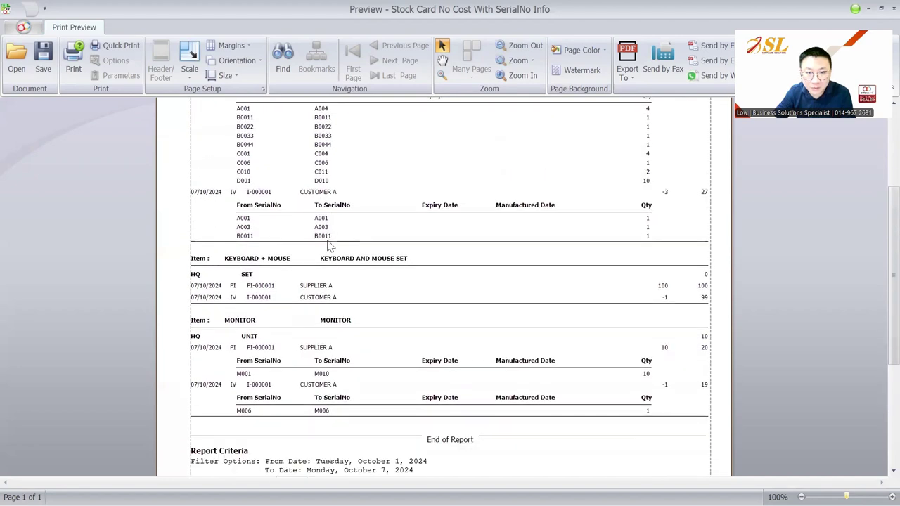
scroll(328, 246, up, 3)
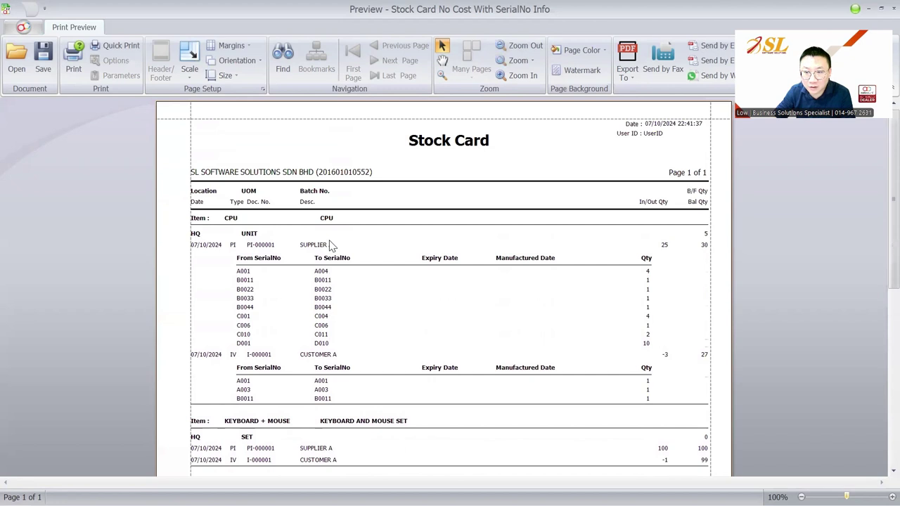
scroll(331, 246, down, 1)
scroll(331, 245, down, 1)
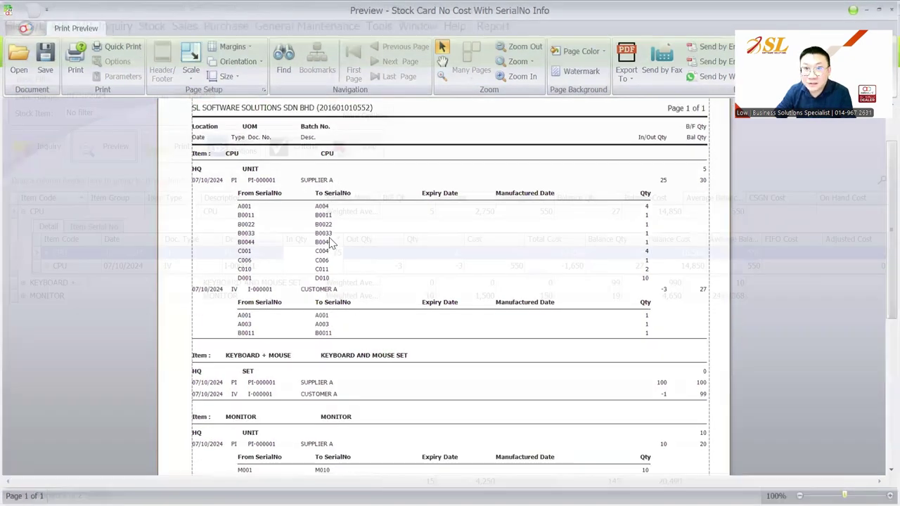
key(Escape)
Preview the current 'Stock Balance for Available Serial Number' report for all items.
click(151, 26)
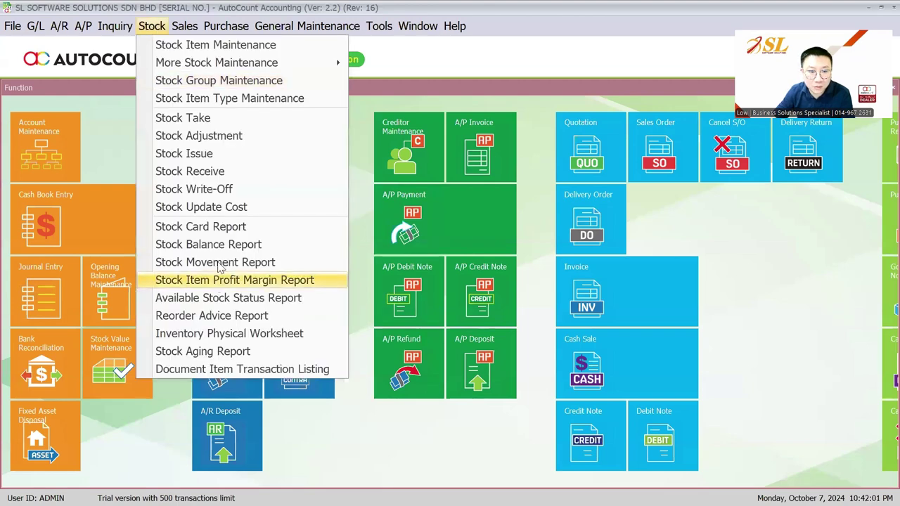
click(208, 244)
click(57, 134)
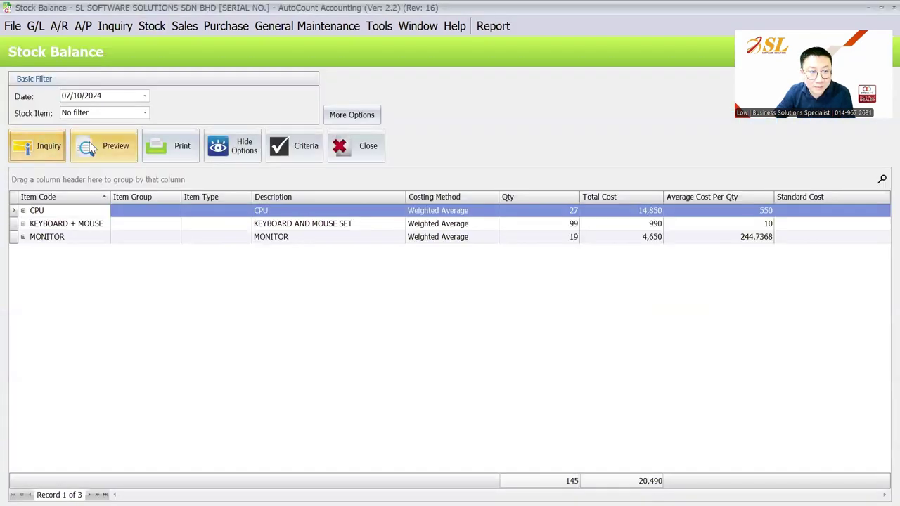
click(105, 146)
click(370, 202)
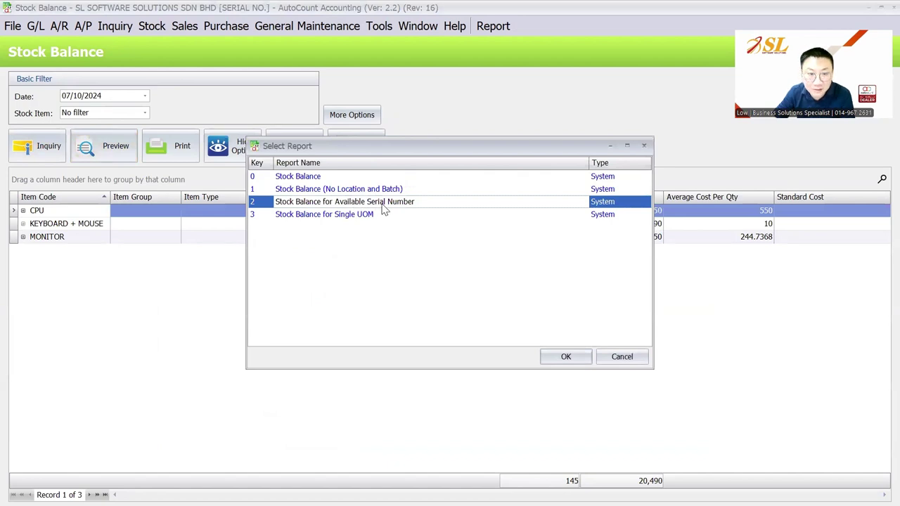
click(557, 360)
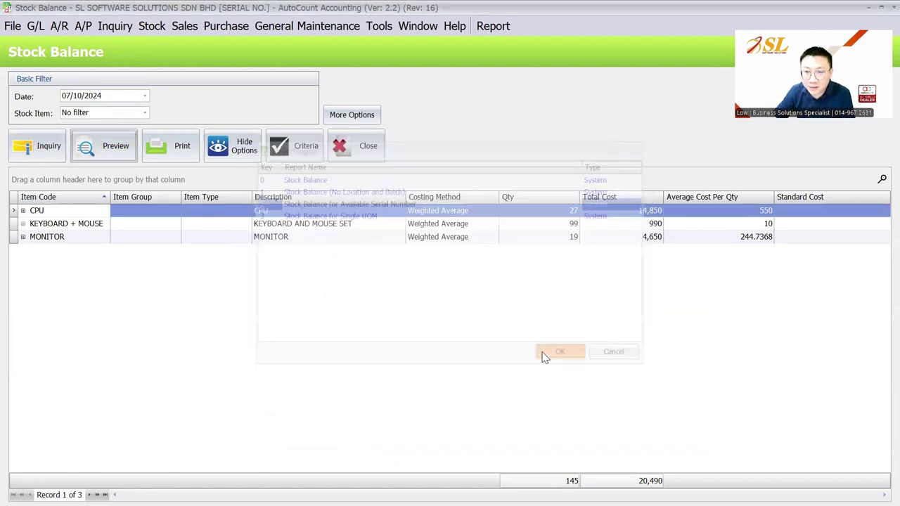
scroll(532, 345, down, 15)
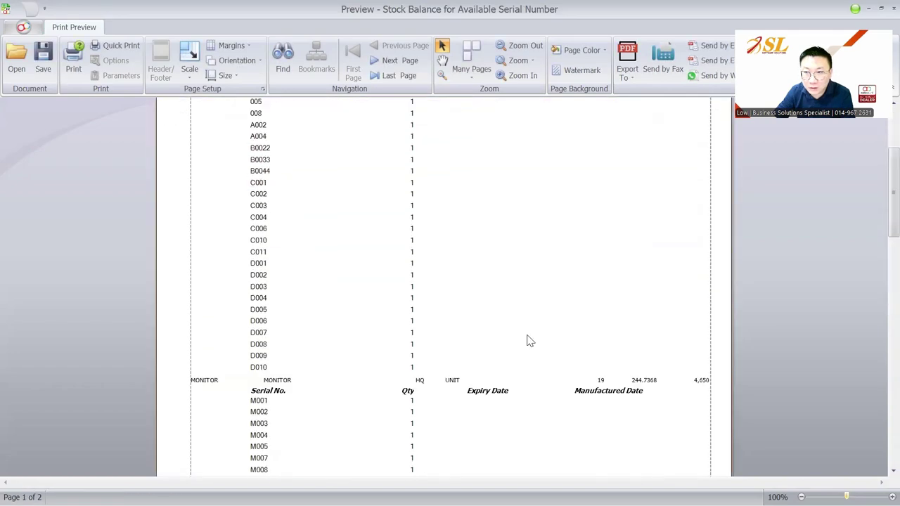
scroll(530, 340, up, 15)
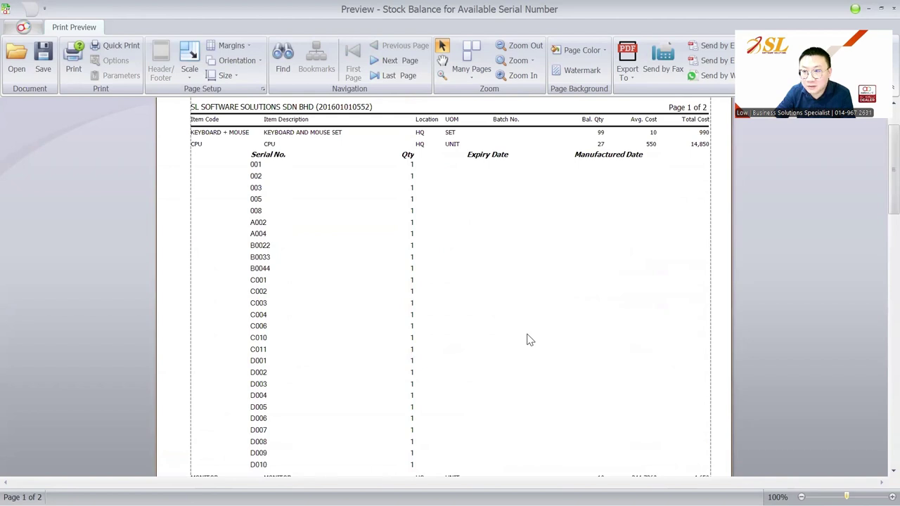
scroll(504, 310, up, 1)
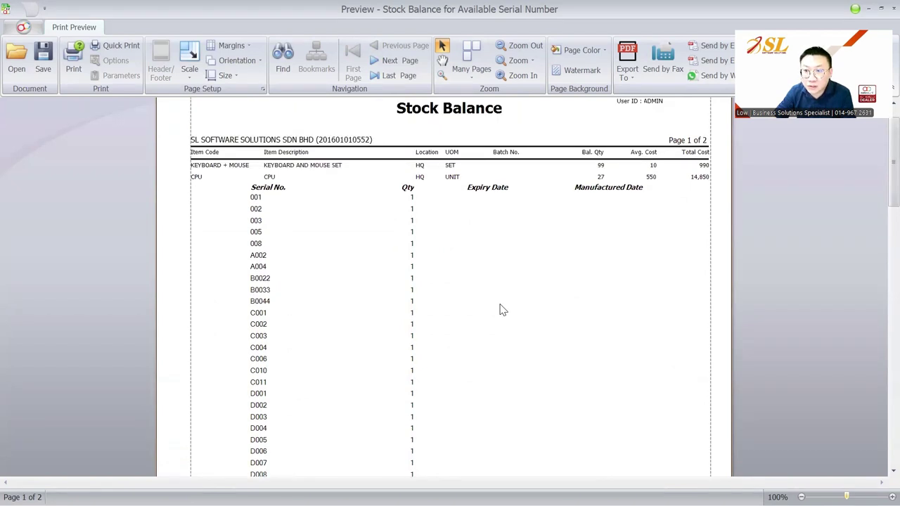
key(Escape)
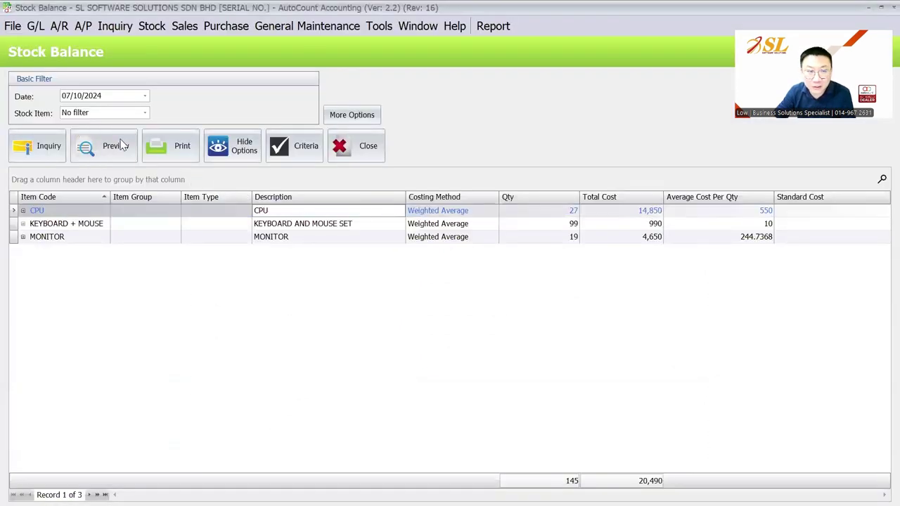
Preview the 'Stock Balance for Available Serial Number' report as at 01/10/2024.
click(70, 95)
text(01)
click(47, 146)
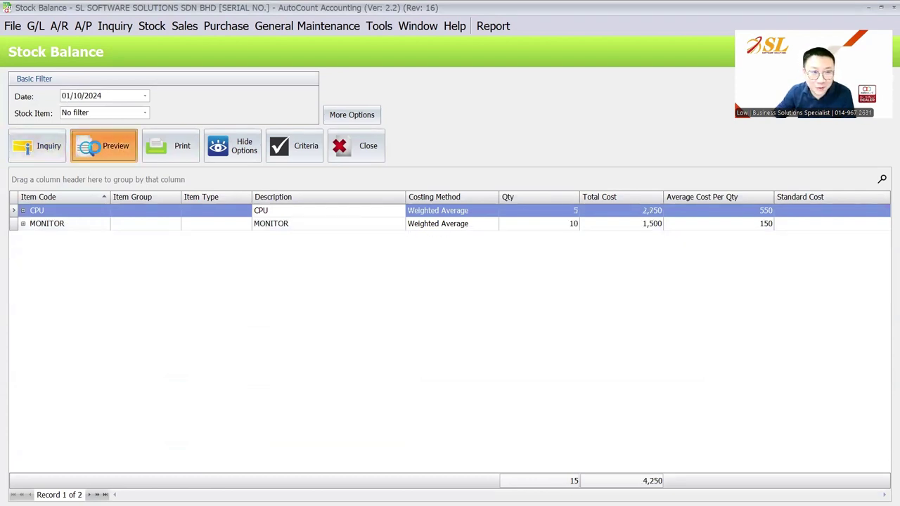
click(92, 147)
click(415, 203)
click(566, 357)
scroll(551, 348, down, 5)
scroll(550, 348, up, 6)
scroll(552, 349, down, 1)
scroll(553, 350, down, 1)
scroll(444, 193, up, 2)
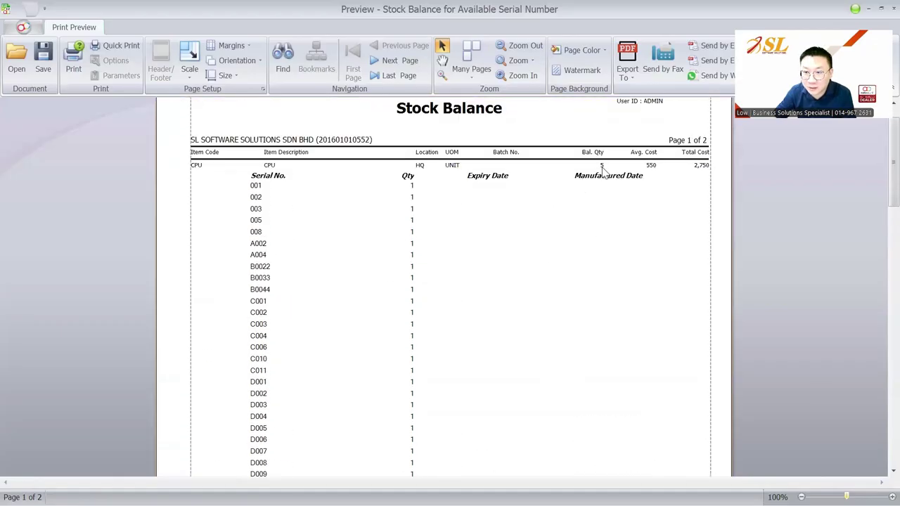
scroll(415, 365, down, 3)
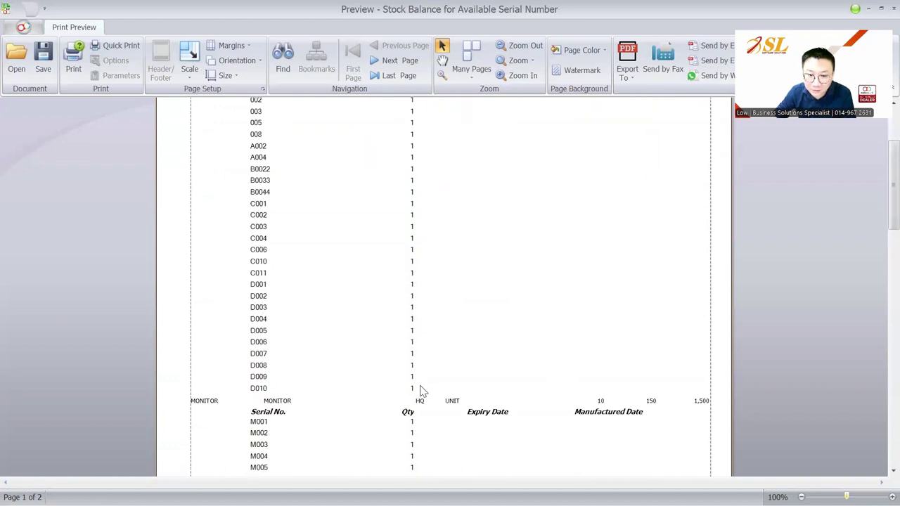
key(Escape)
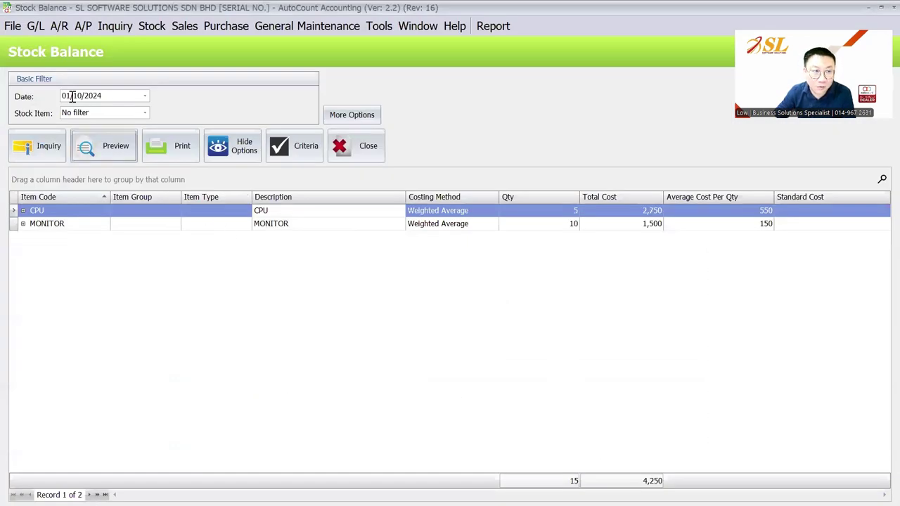
Preview the same serial-number stock balance report as at 09/10/2024.
text(09)
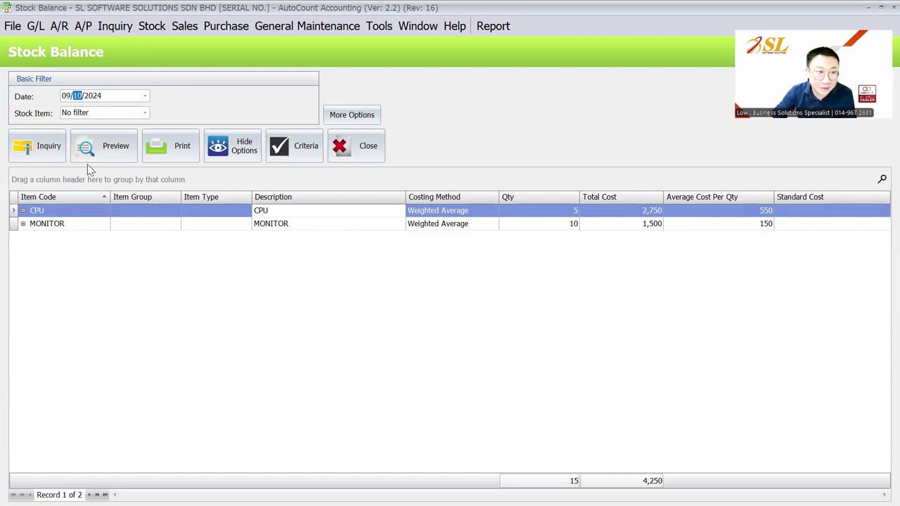
click(98, 146)
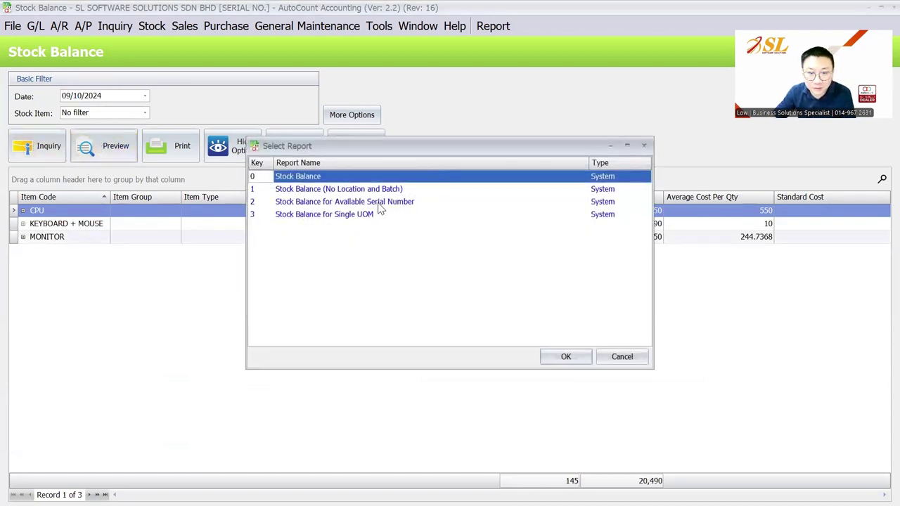
click(366, 202)
click(567, 356)
scroll(563, 357, down, 5)
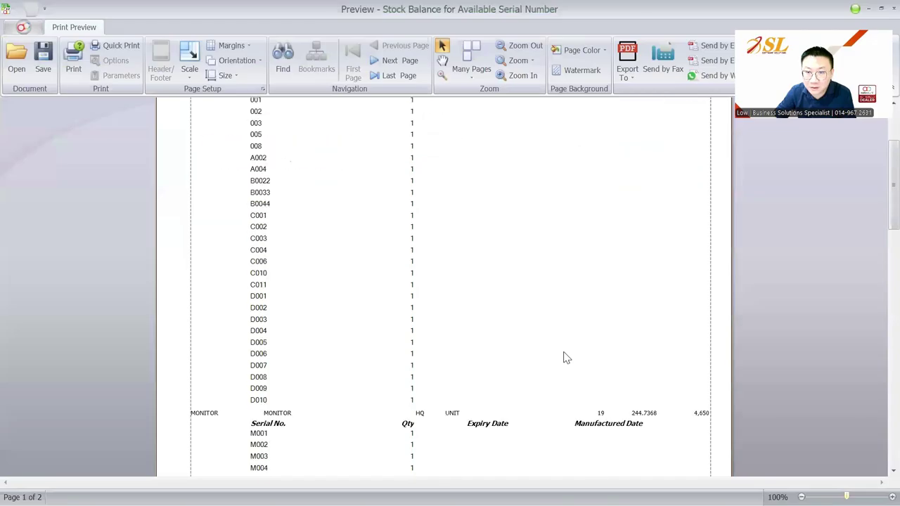
scroll(562, 357, up, 5)
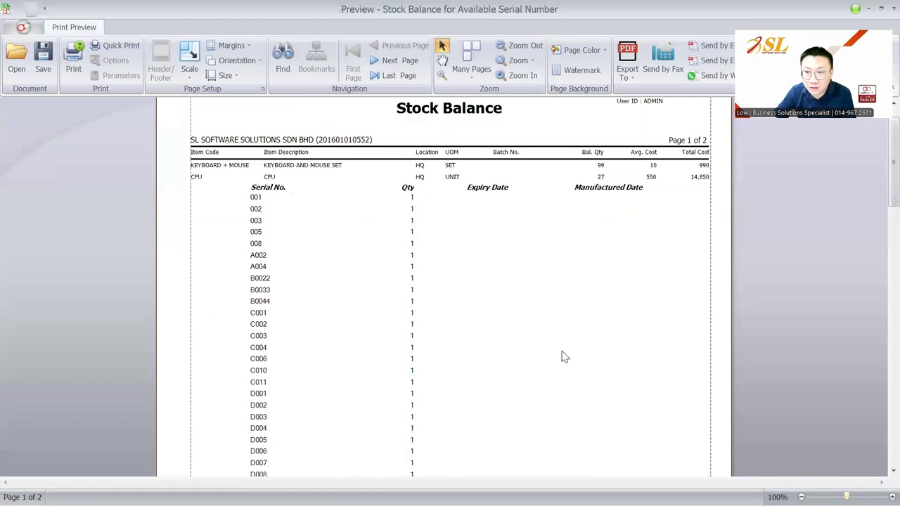
scroll(563, 357, down, 3)
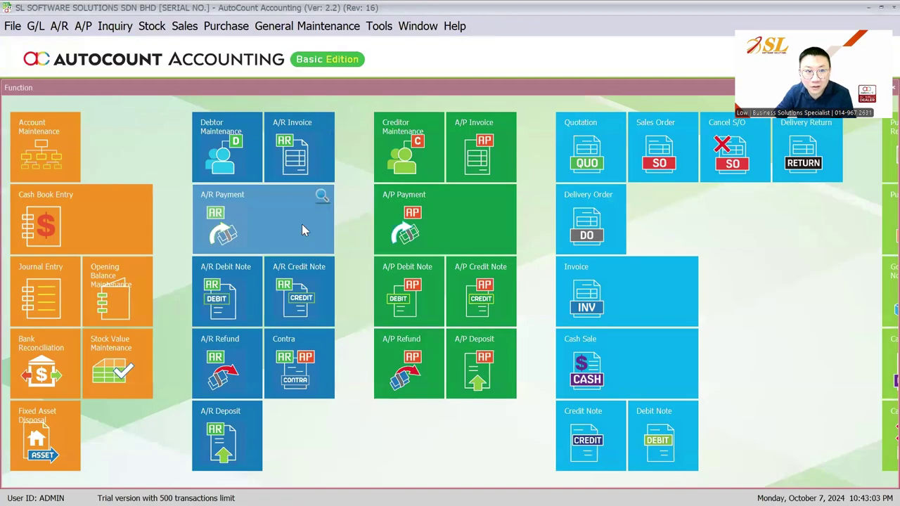
Open the Sales Invoice detail listing and load the invoice lines.
click(151, 26)
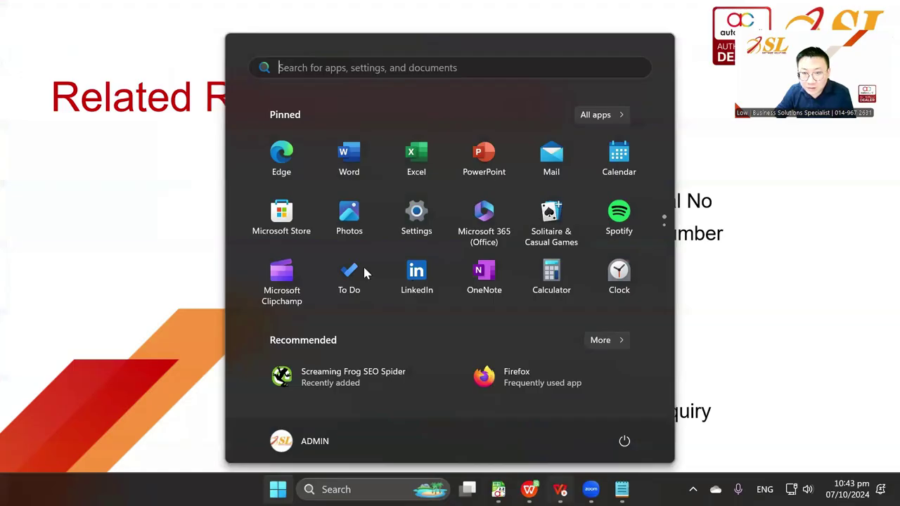
key(Escape)
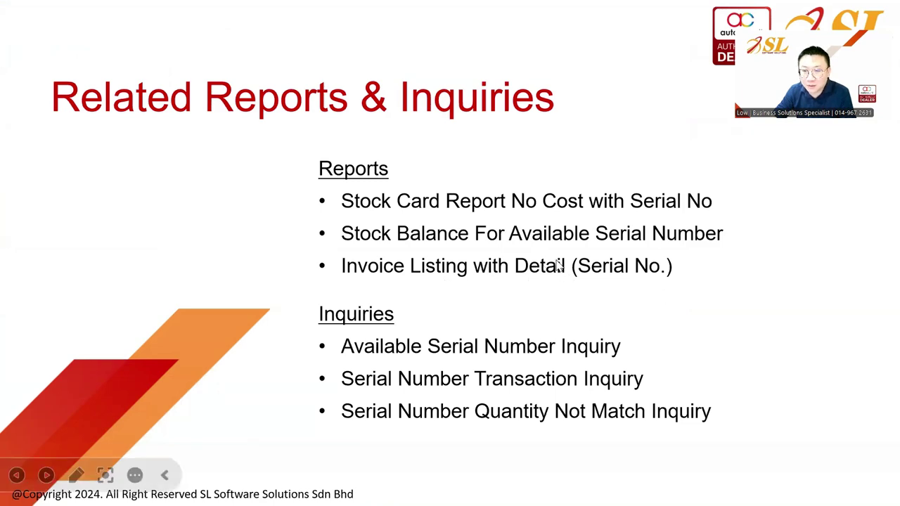
key(super)
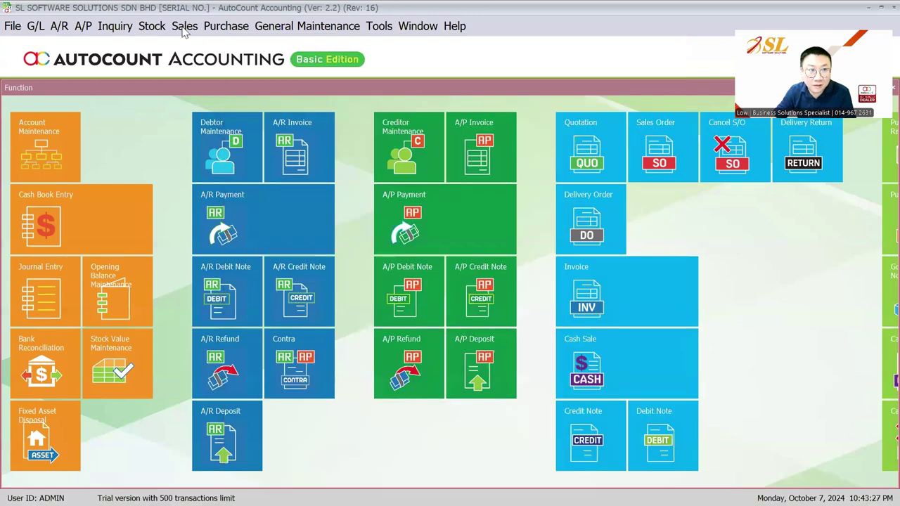
click(184, 26)
click(225, 96)
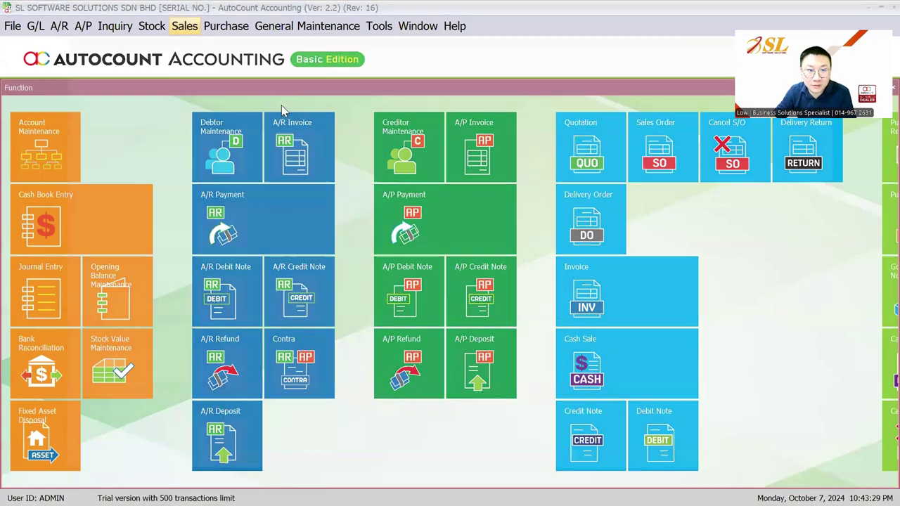
click(422, 117)
click(375, 273)
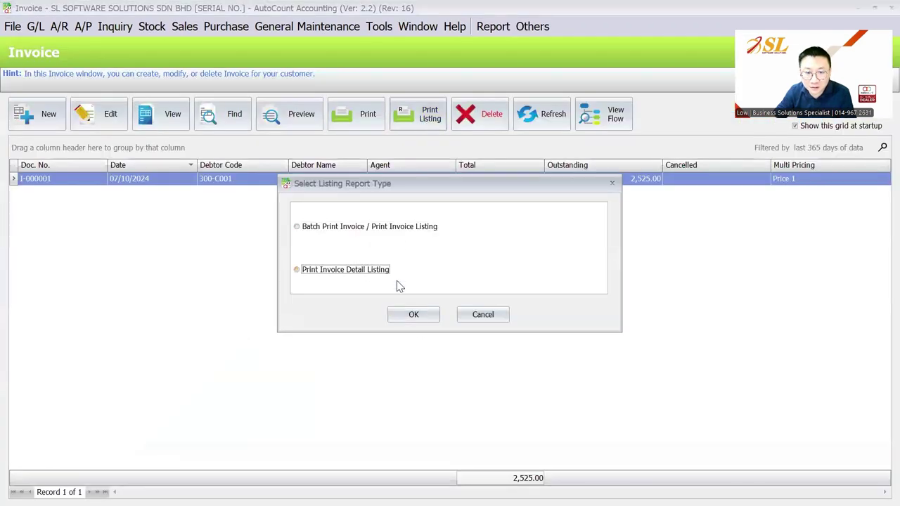
click(414, 314)
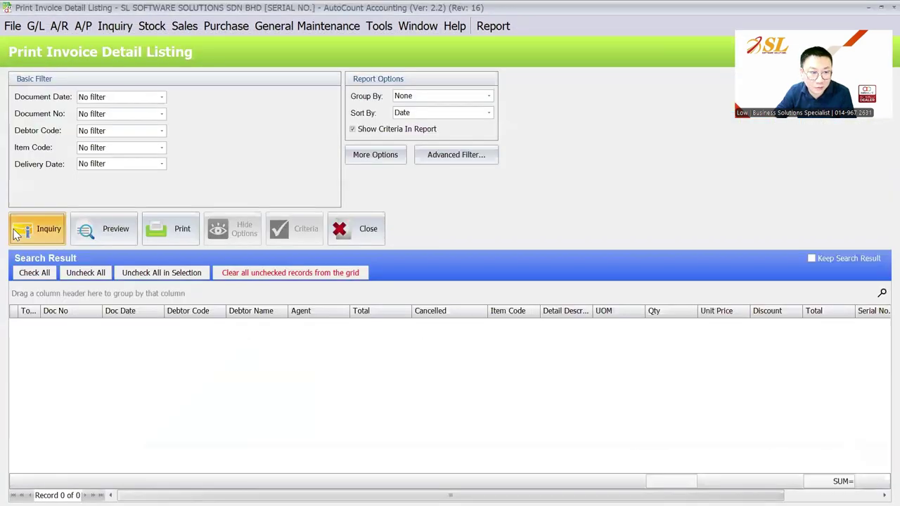
click(37, 229)
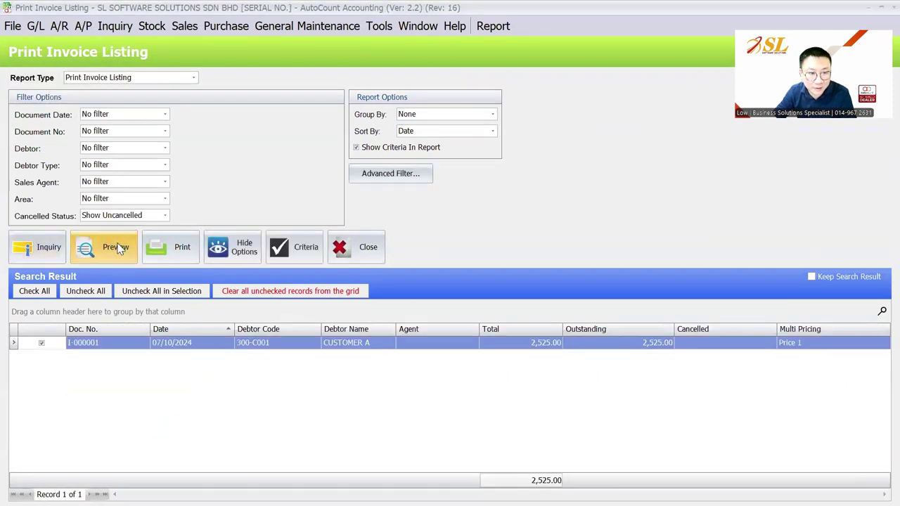
Preview 'Invoice Listing With Detail (Serial No)' showing CPU A001, A003, B0011 and monitor M006.
click(113, 246)
click(335, 202)
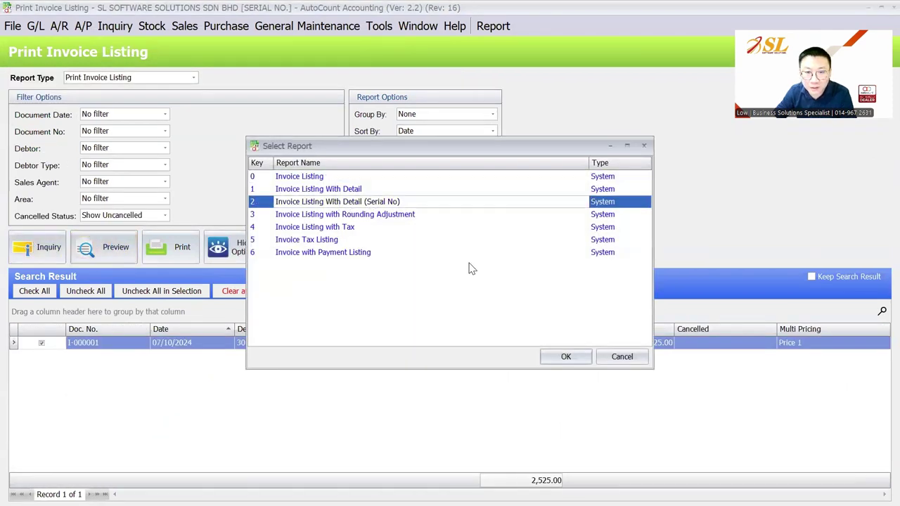
click(564, 357)
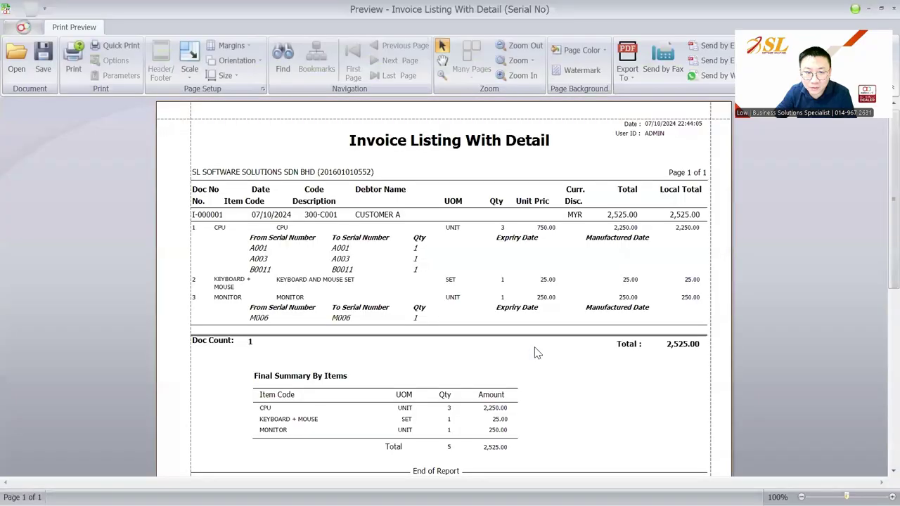
scroll(535, 352, down, 1)
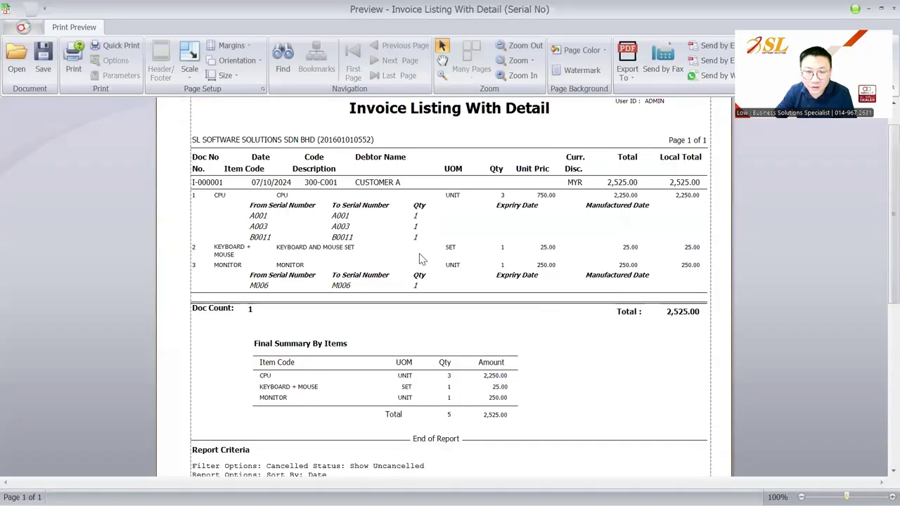
scroll(420, 259, down, 1)
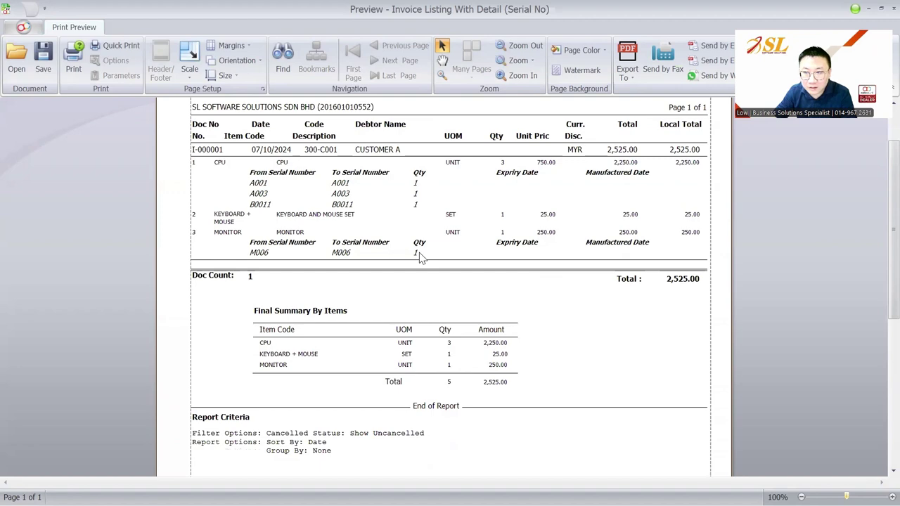
scroll(420, 259, up, 2)
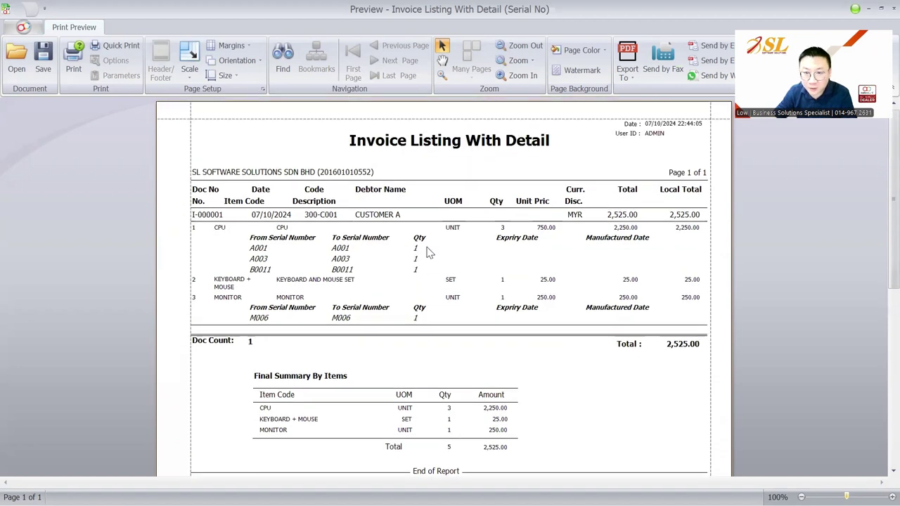
key(Escape)
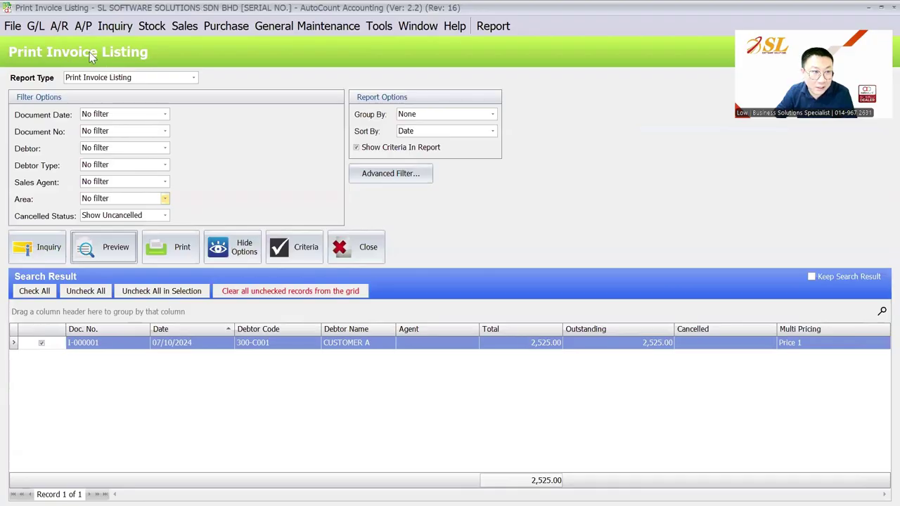
Reselect the 'Invoice Listing With Detail (Serial No)' report layout.
click(98, 247)
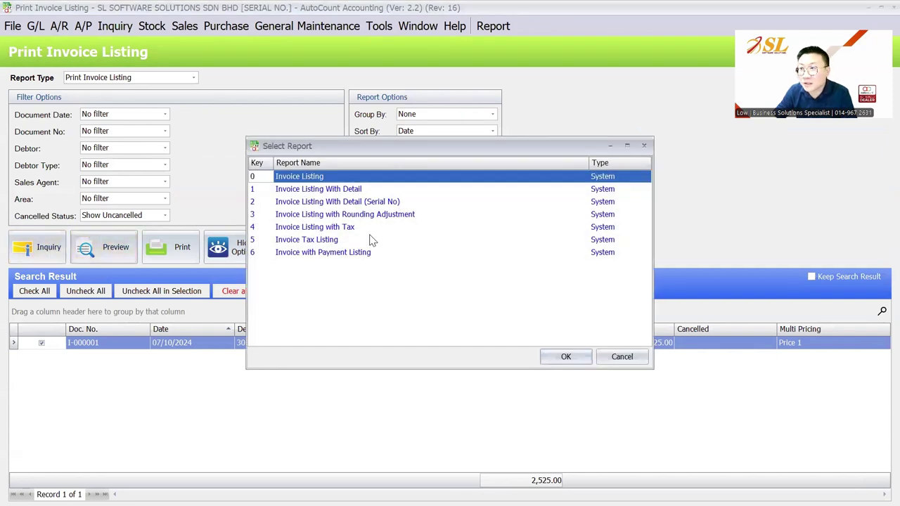
click(367, 203)
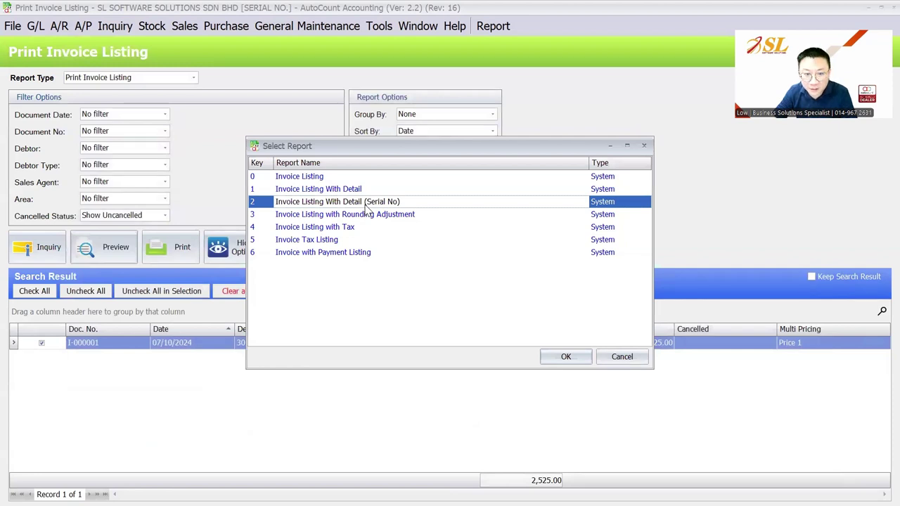
double_click(366, 202)
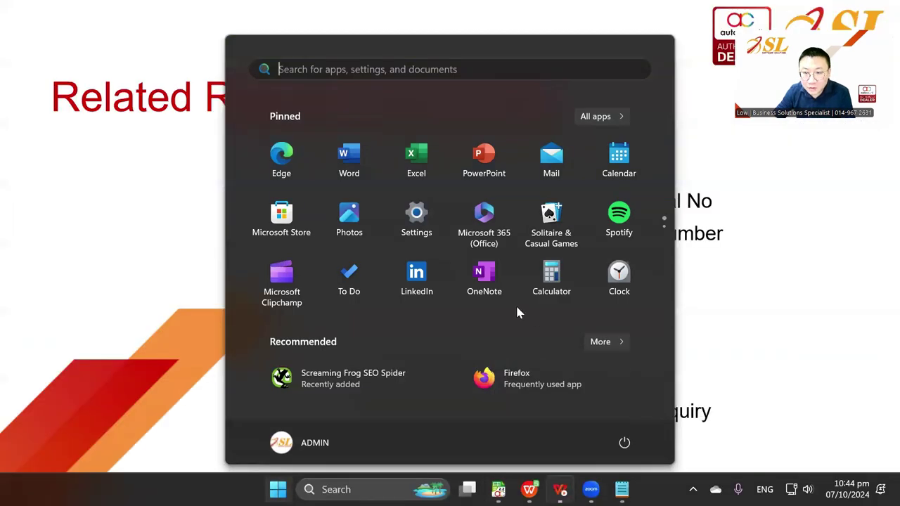
Close the Start menu and settle back on the 'Related Reports & Inquiries' slide after peeking at 'Other Setting'.
key(Escape)
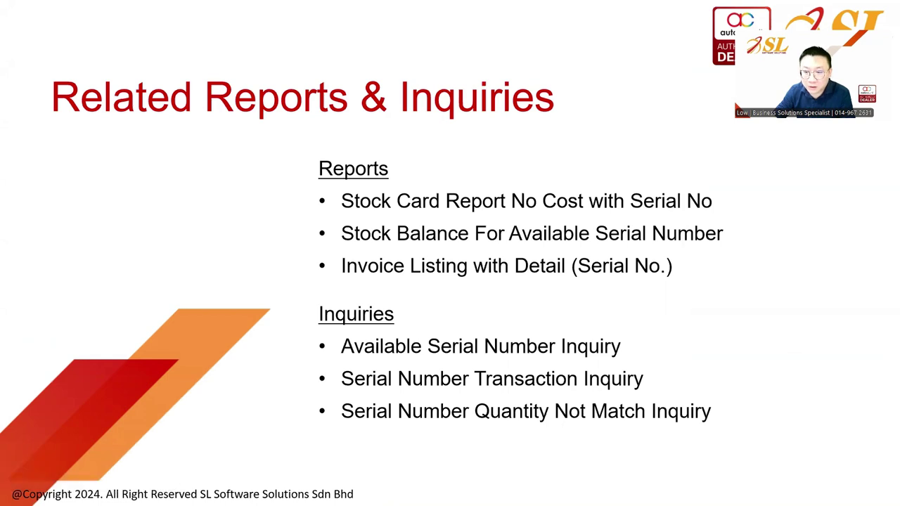
key(Right)
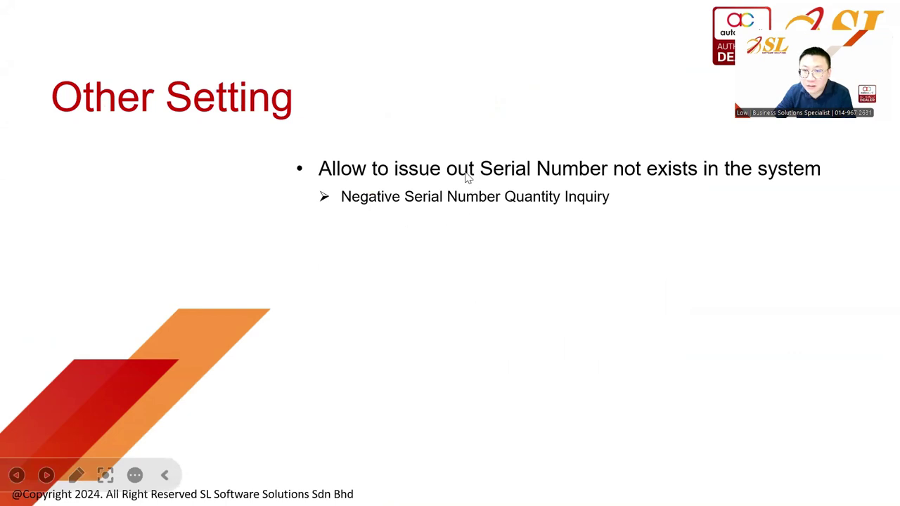
key(Left)
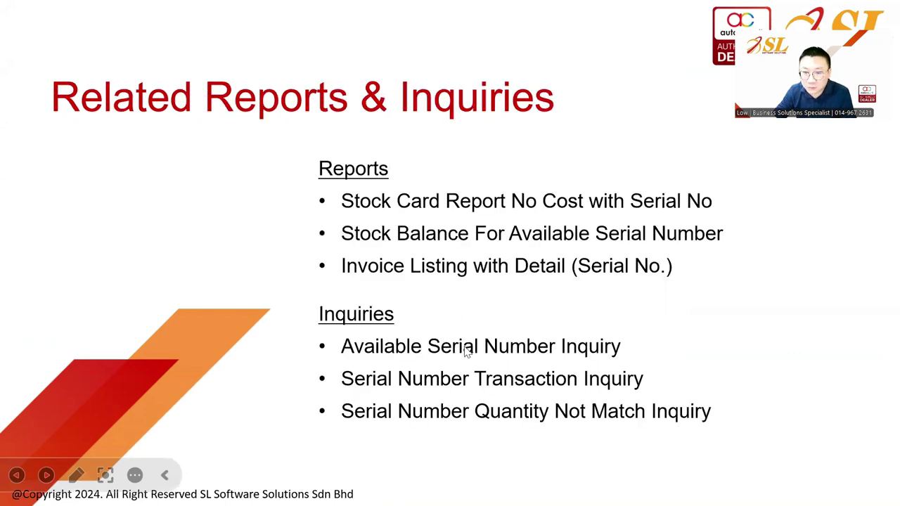
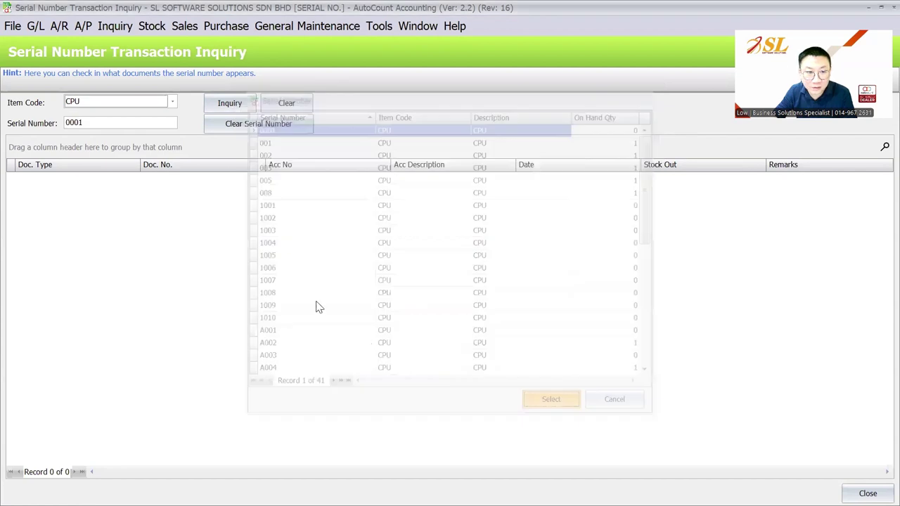
Inquire on item CPU serial A003 and review its sales invoice and purchase invoice rows.
click(225, 107)
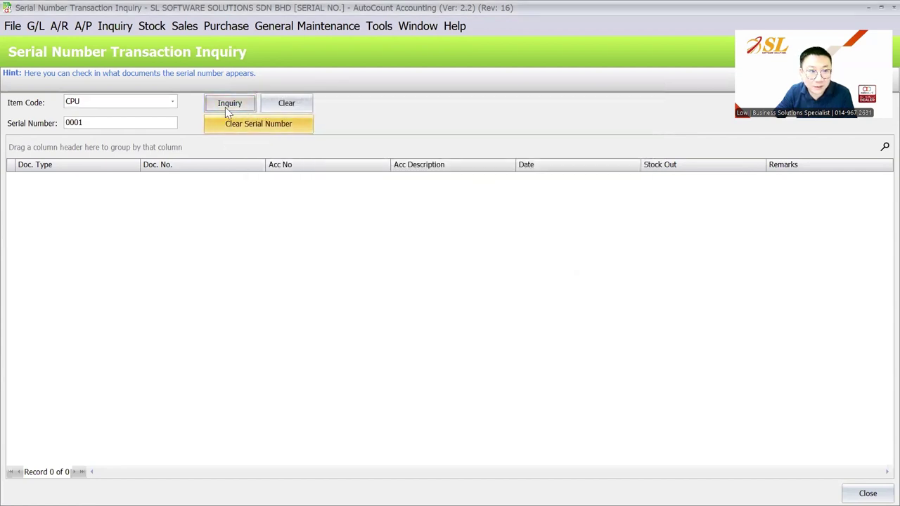
click(174, 103)
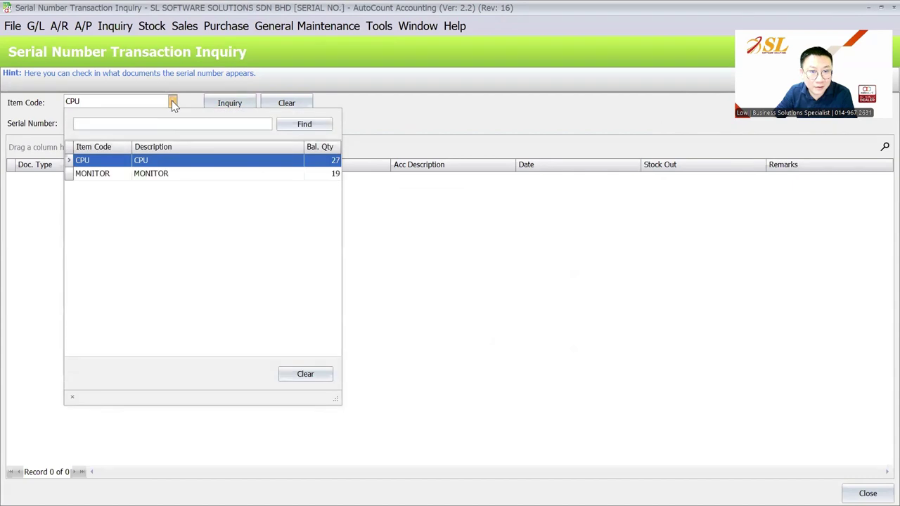
click(167, 157)
click(279, 133)
click(229, 103)
scroll(508, 180, down, 4)
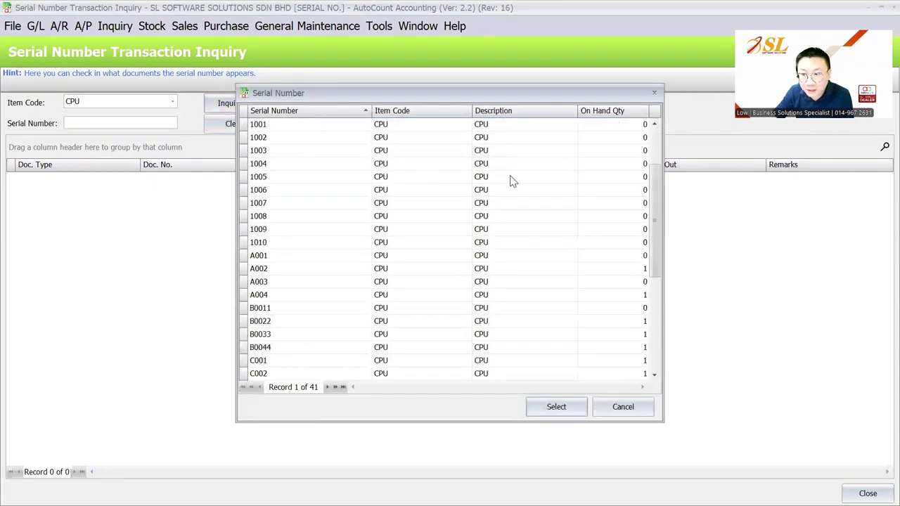
click(481, 206)
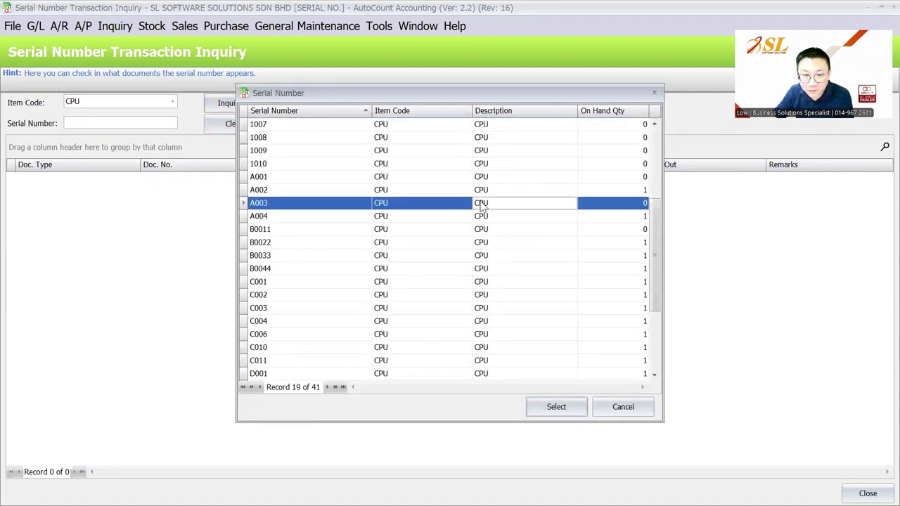
click(556, 408)
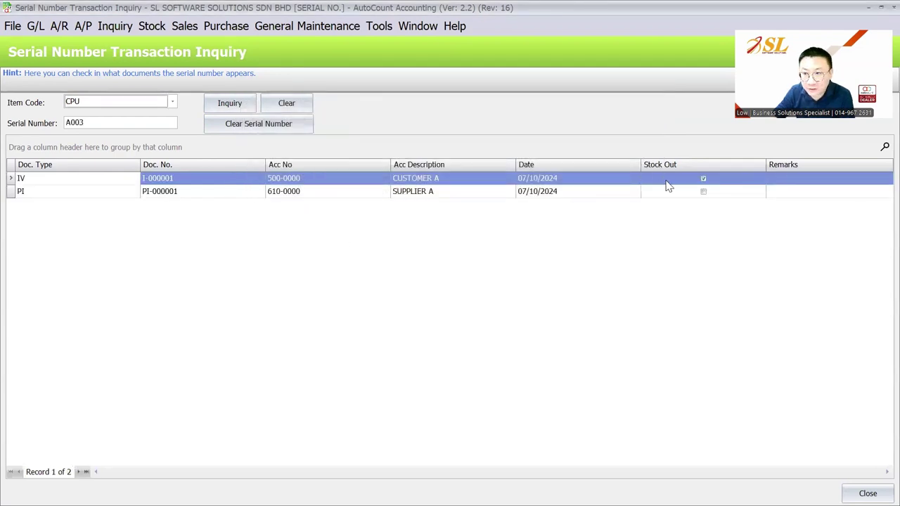
click(452, 181)
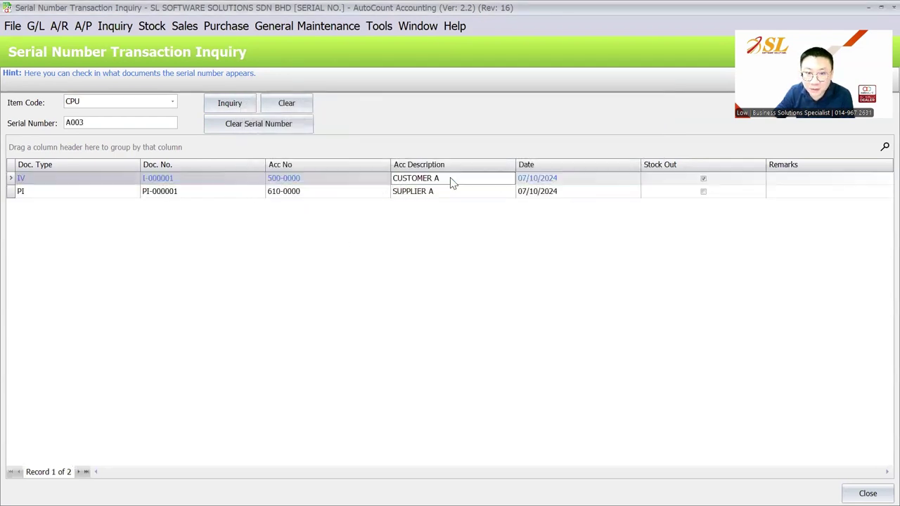
click(442, 197)
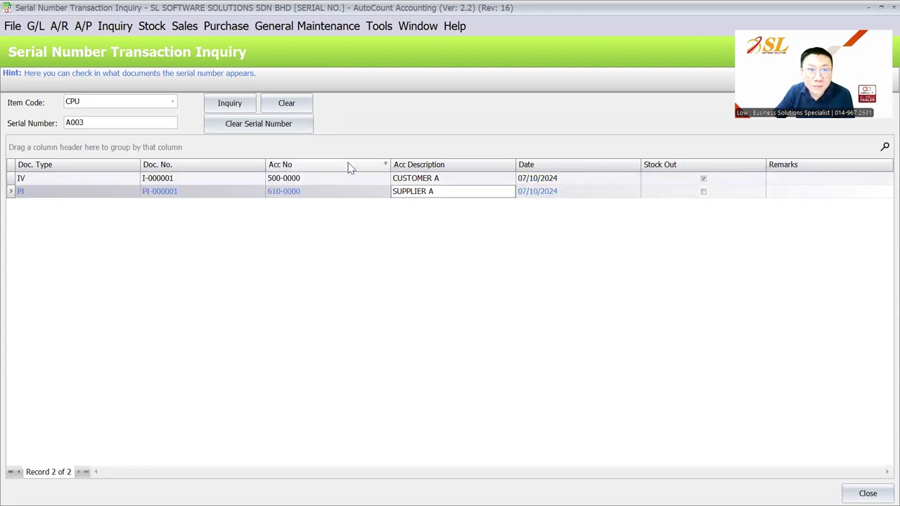
Clear the item code and rerun the inquiry by entering serial A003 directly.
click(83, 26)
mouse_move(114, 26)
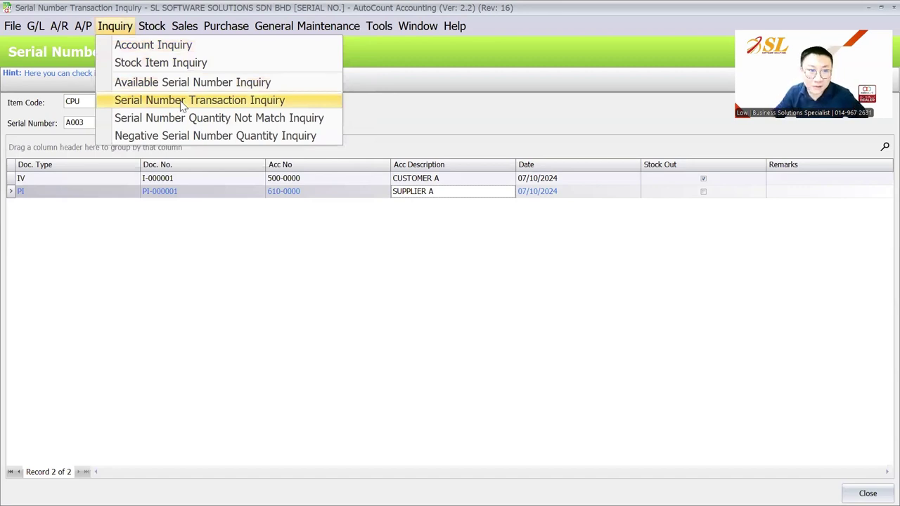
click(172, 102)
click(172, 102)
click(152, 104)
click(304, 104)
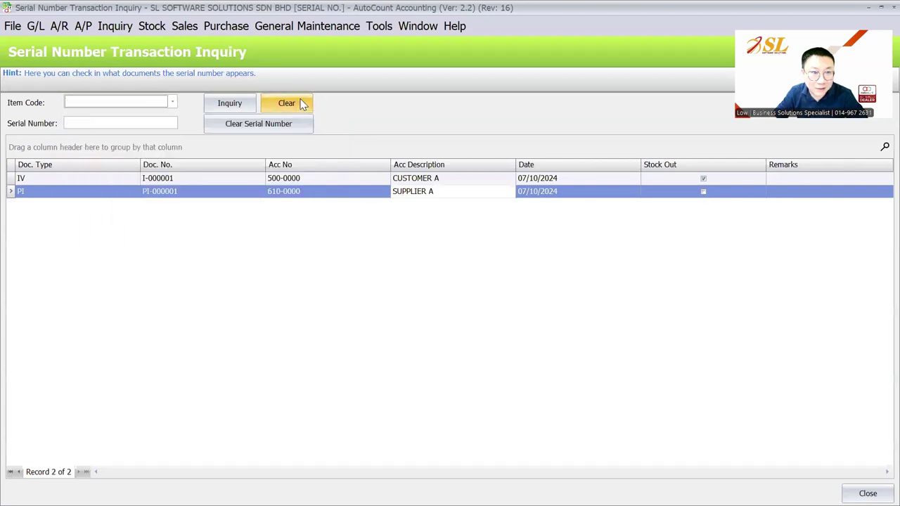
click(151, 119)
text(a)
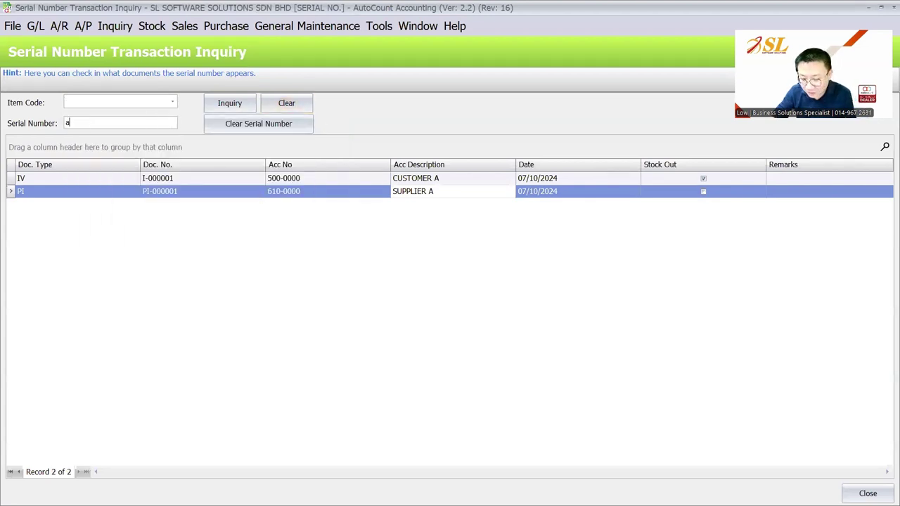
key(Tab)
click(237, 107)
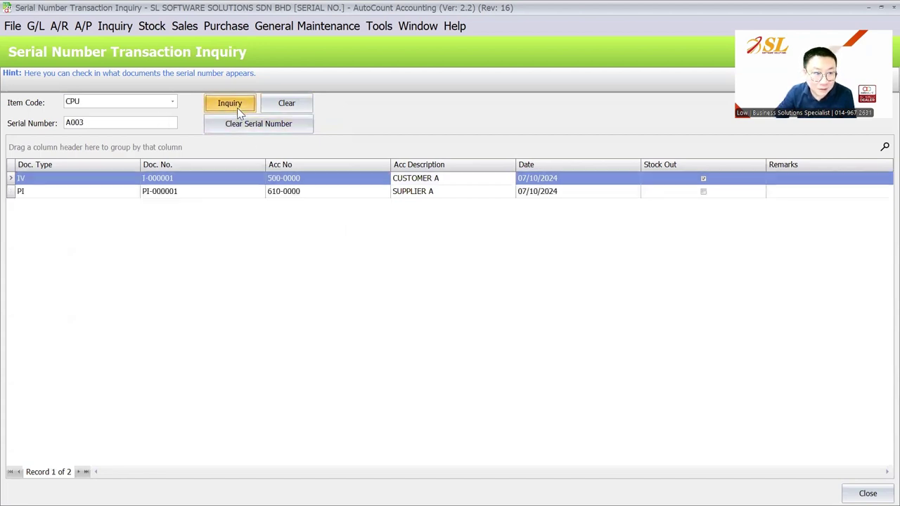
Select the A003 serial text, then move through the menus toward the Purchase functions.
drag(119, 123, 7, 104)
click(121, 102)
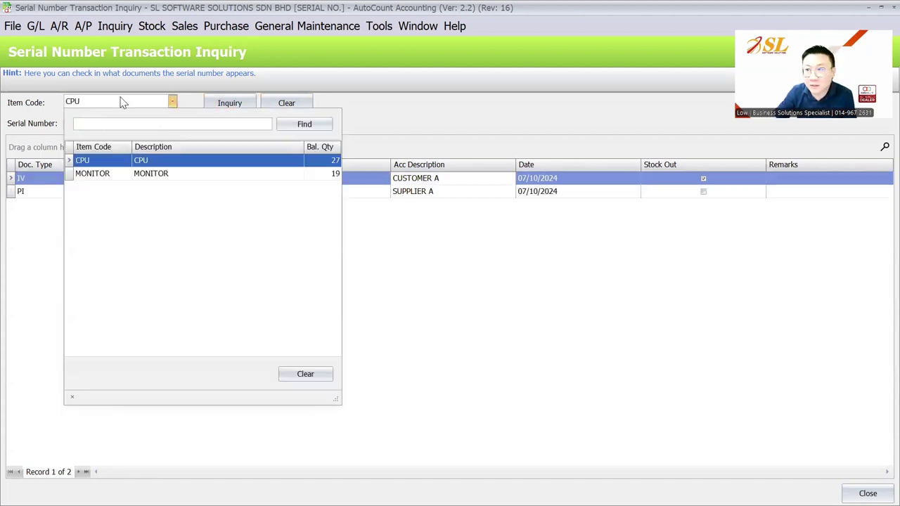
click(121, 102)
click(125, 104)
click(125, 104)
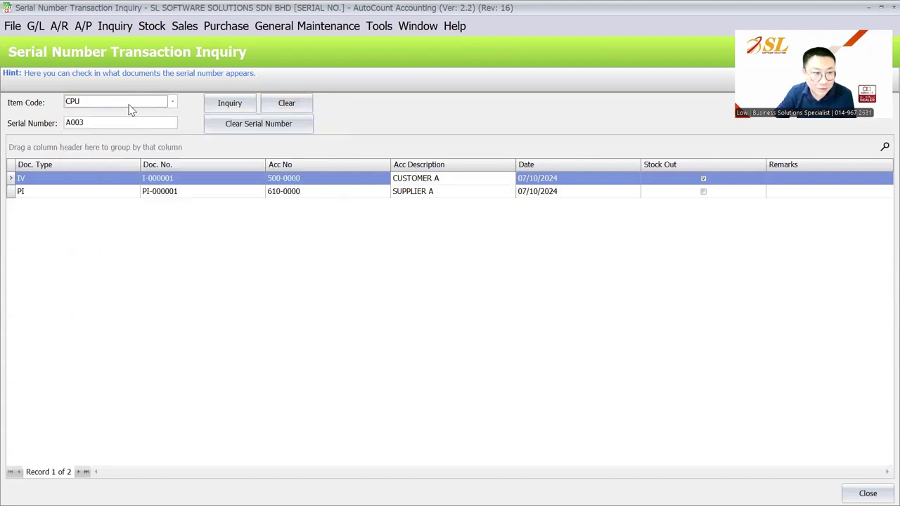
click(117, 28)
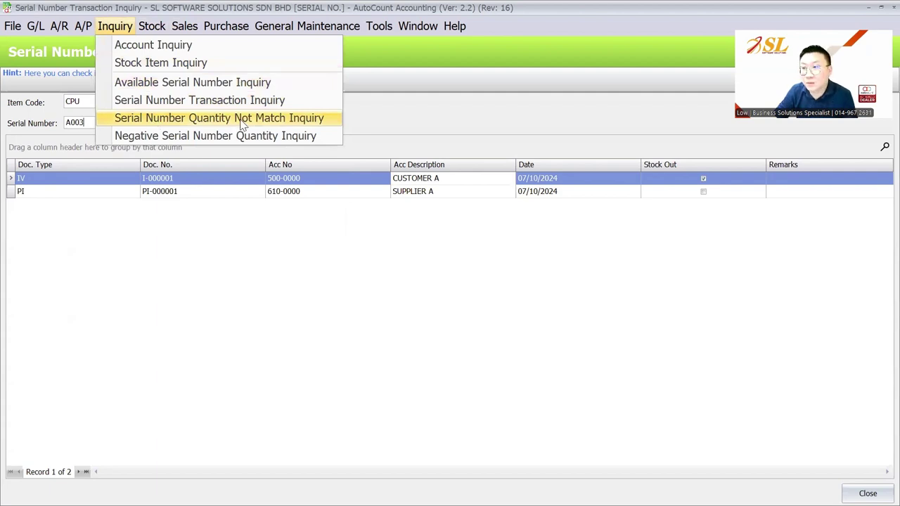
key(Right)
key(Right)
key(Right)
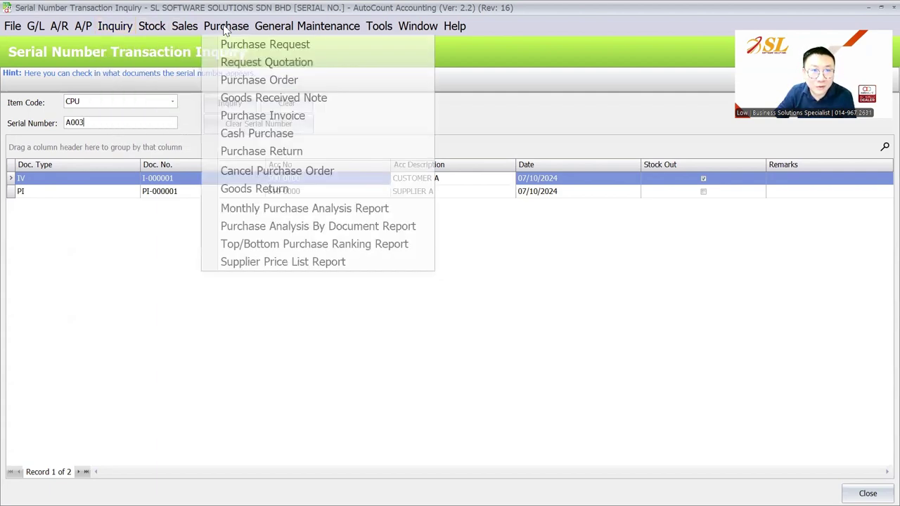
Start a new purchase invoice for creditor SUPPLIER A with a MONITOR item line.
key(Escape)
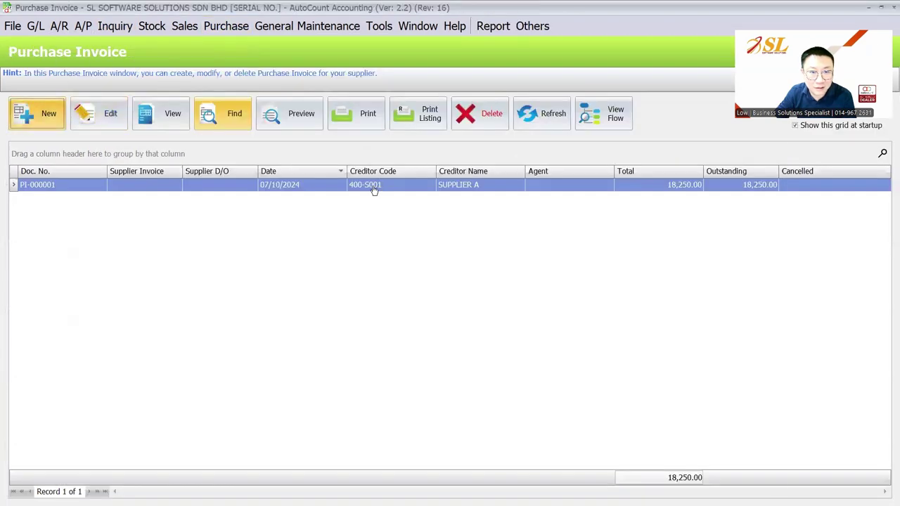
click(39, 113)
click(227, 112)
click(251, 177)
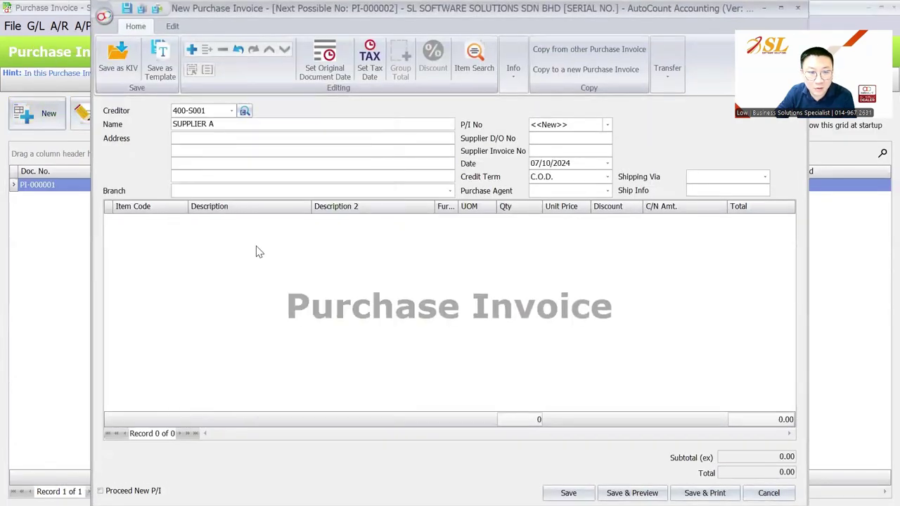
right_click(257, 251)
click(291, 258)
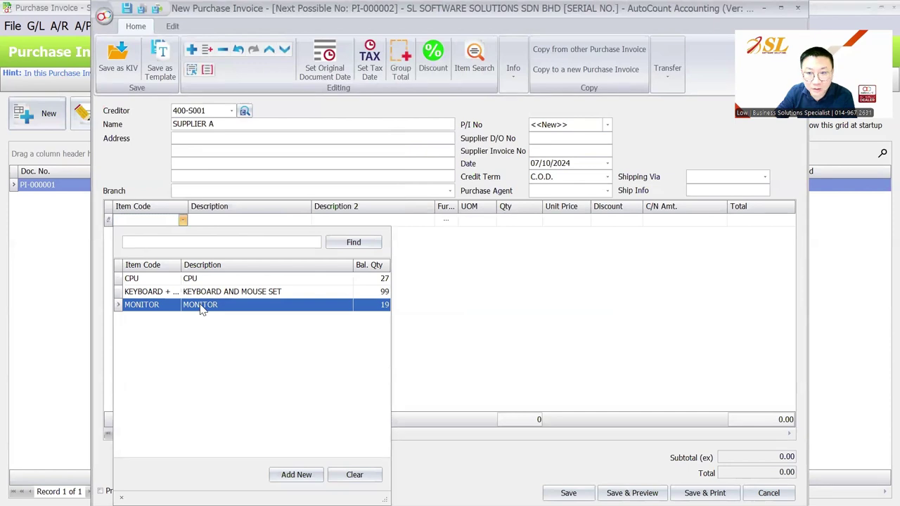
click(196, 301)
Enter quantity 4 and record monitor serials P001, P002 and P003.
text(4)
key(Return)
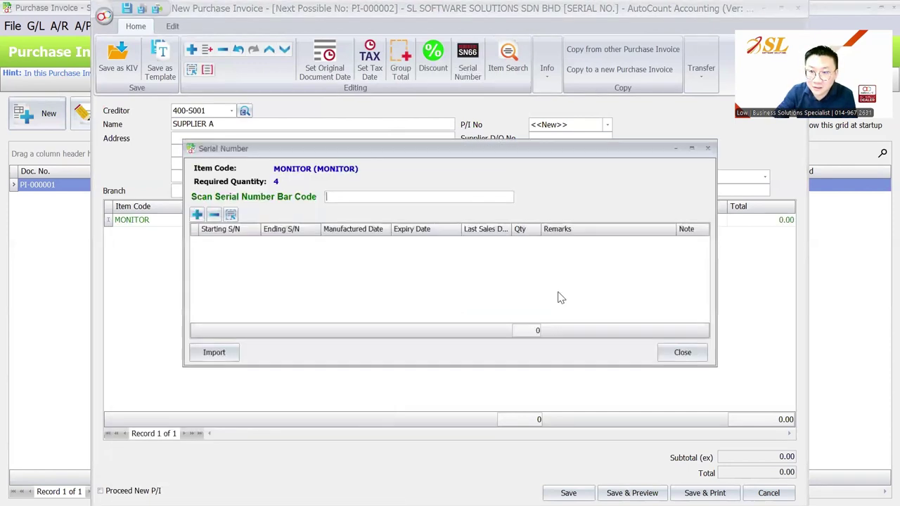
text(p)
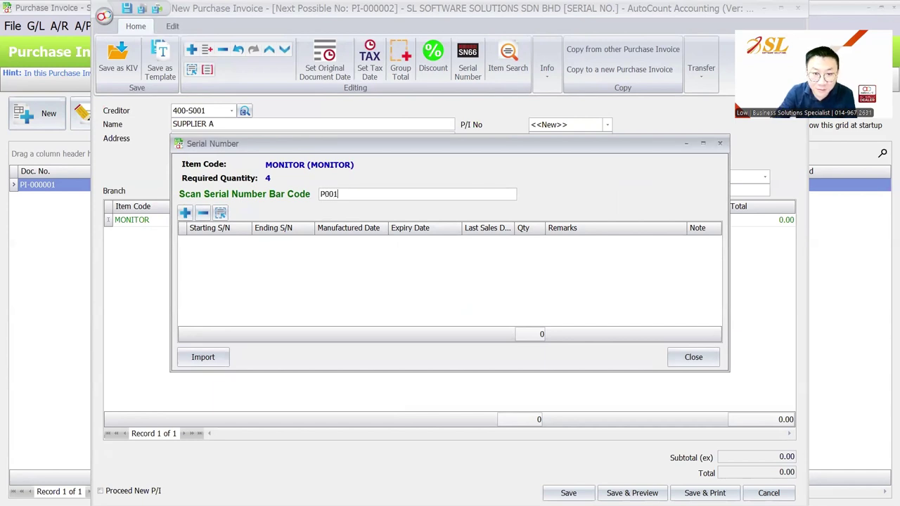
text(001)
key(Return)
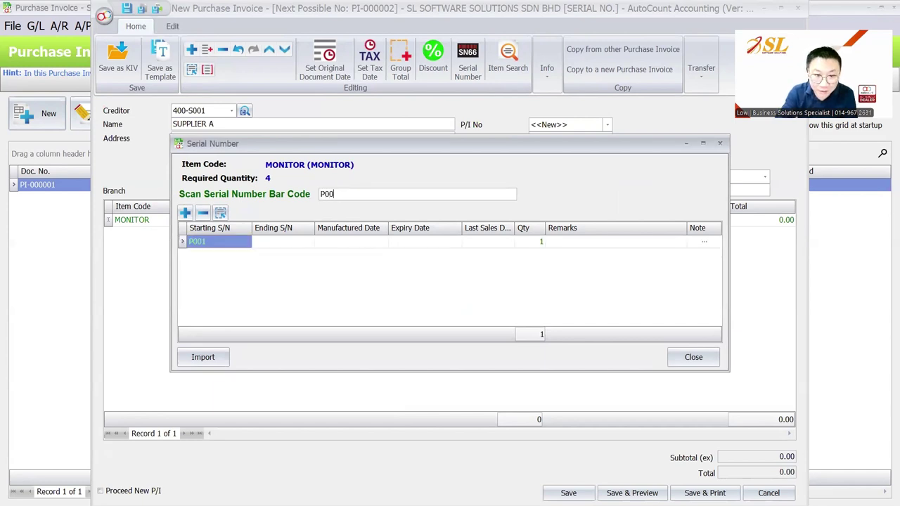
text(P002)
key(Return)
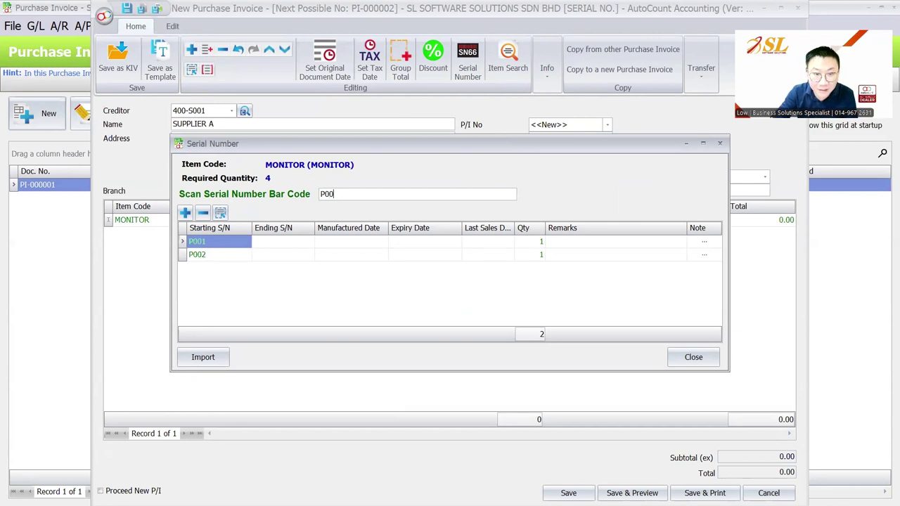
key(Return)
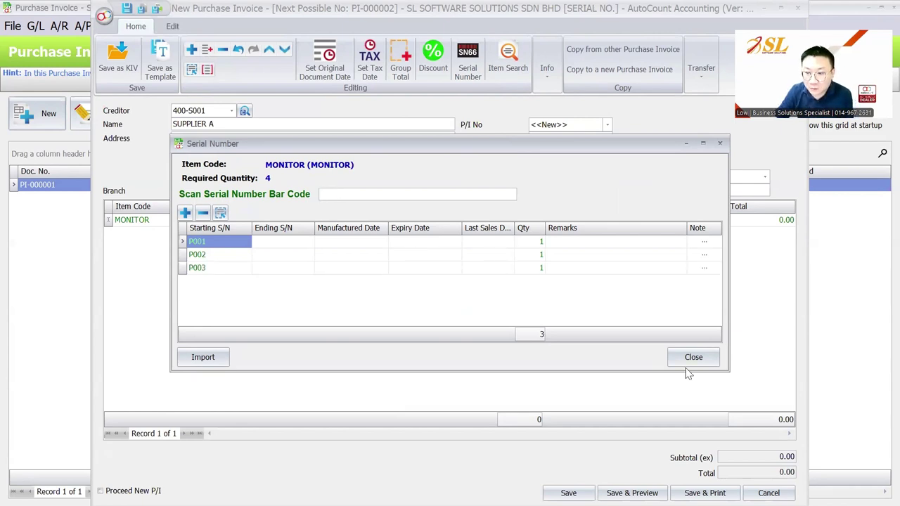
click(693, 359)
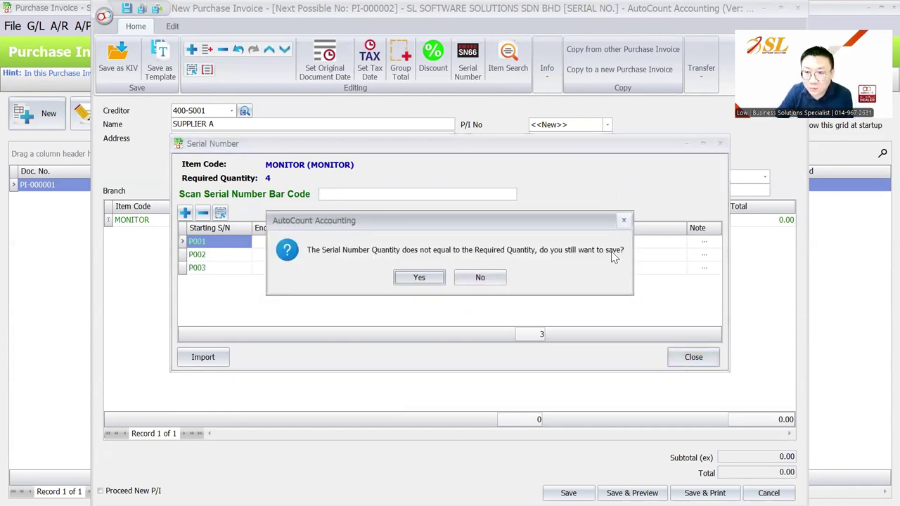
Keep the three serials and leave the document quantity at 4 despite the mismatch warning.
click(419, 277)
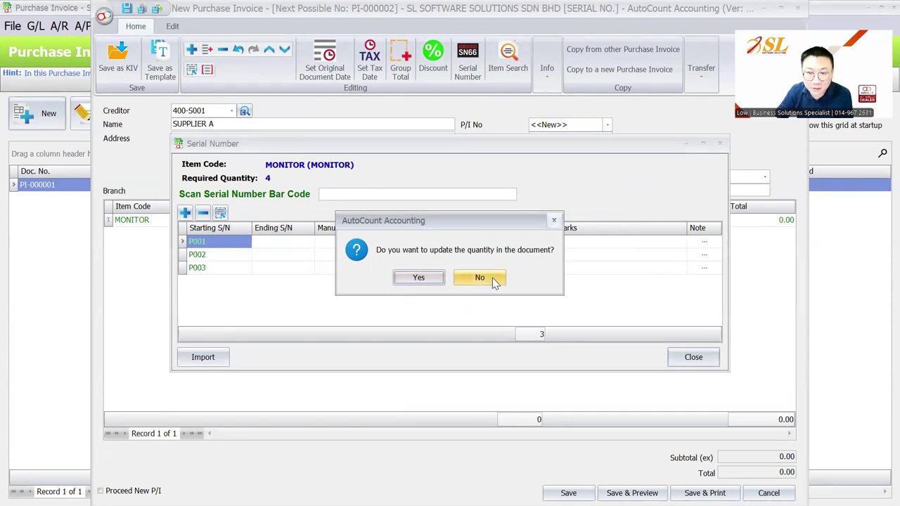
click(479, 277)
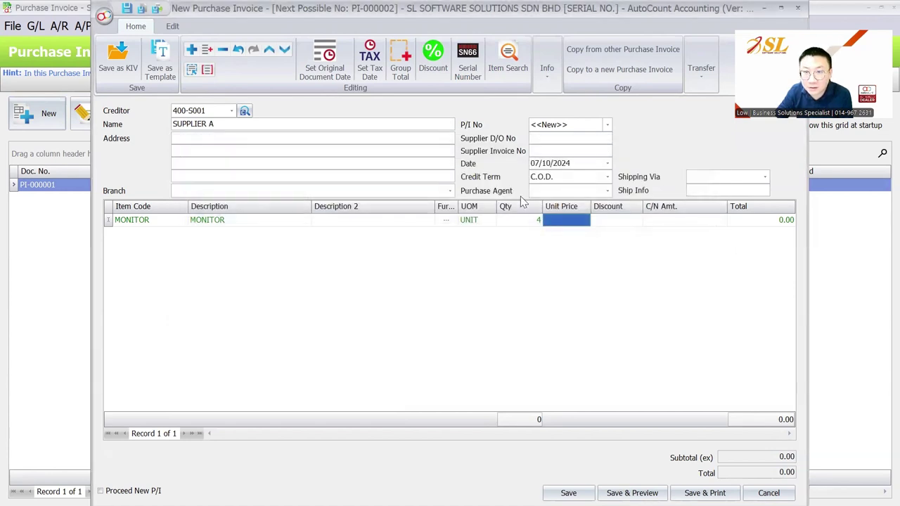
click(465, 60)
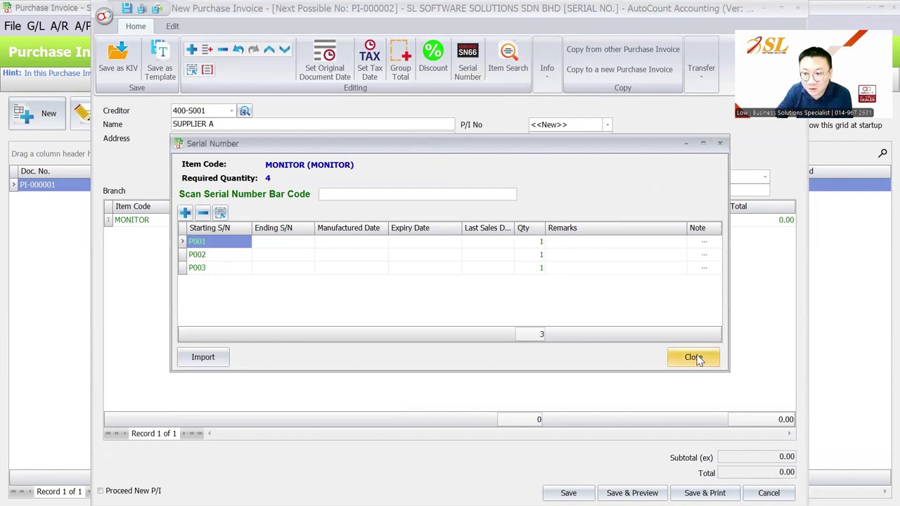
click(692, 358)
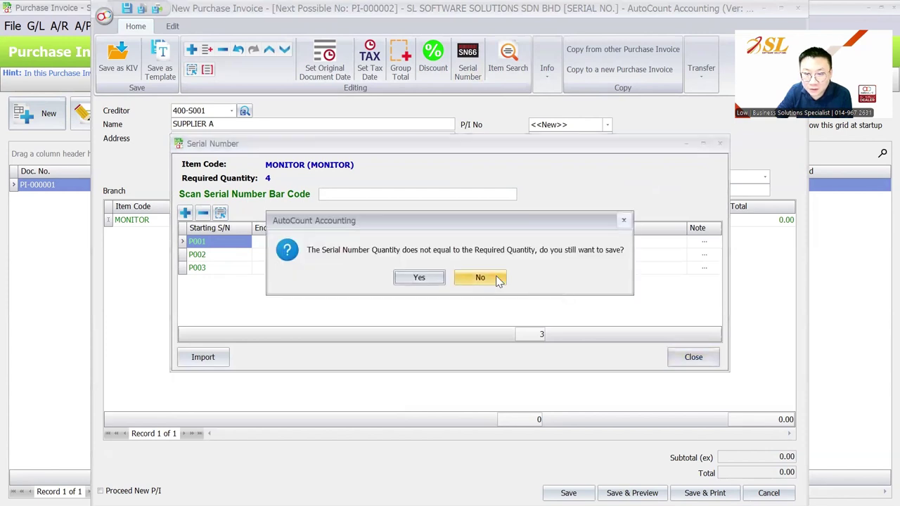
click(496, 280)
click(484, 279)
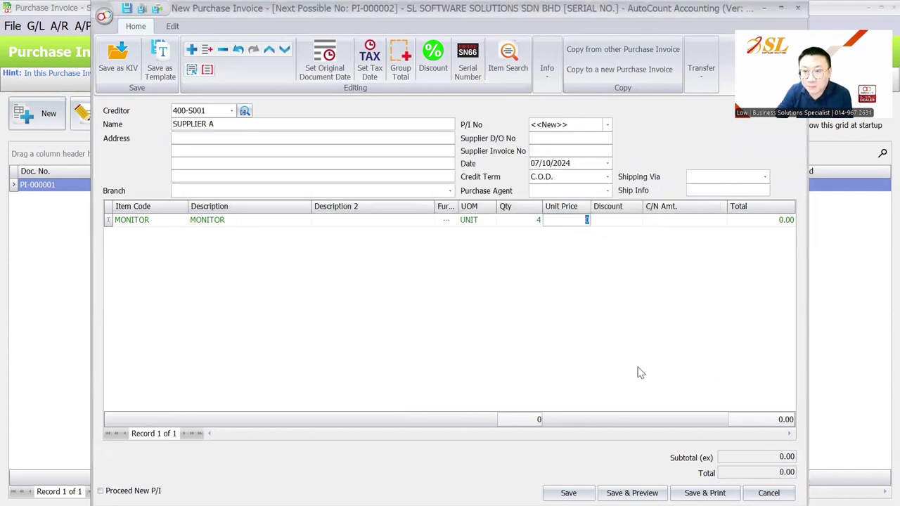
Set unit price 10.00 and save, accepting the missing D/O, invoice number and mismatch prompts.
text(10)
key(Tab)
key(ctrl+s)
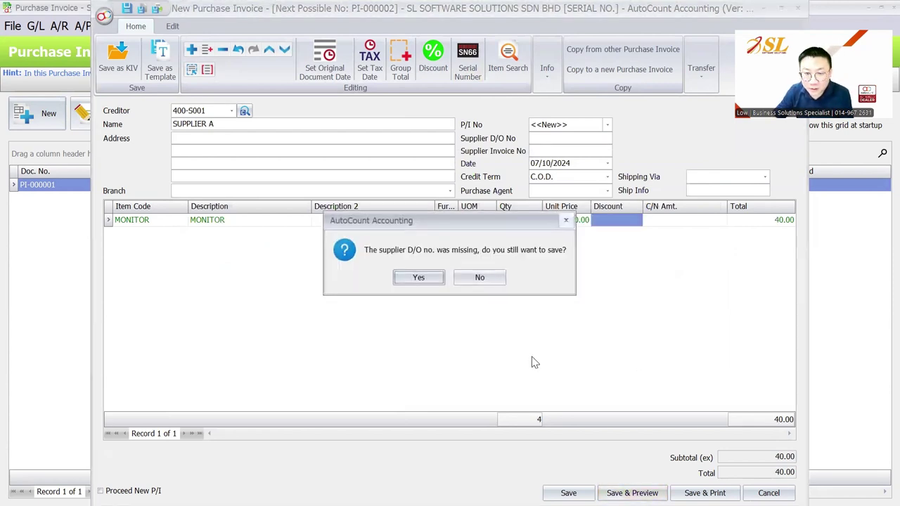
click(412, 275)
click(408, 279)
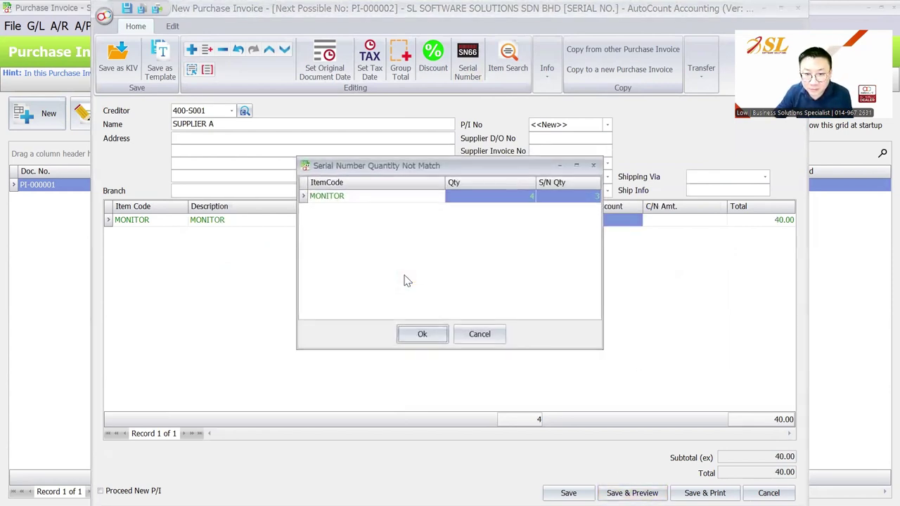
click(423, 335)
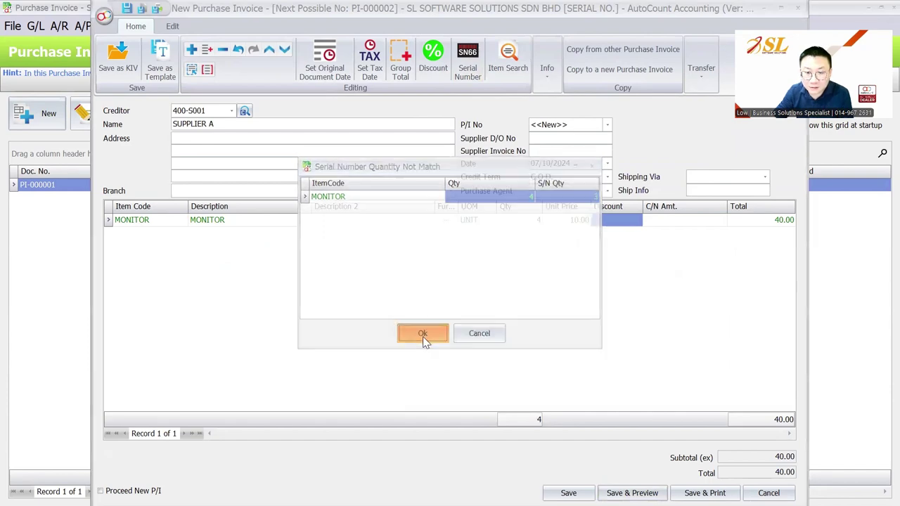
Preview PI-000002 to check serials P001–P003, then close it and open the Inquiry menu.
click(557, 356)
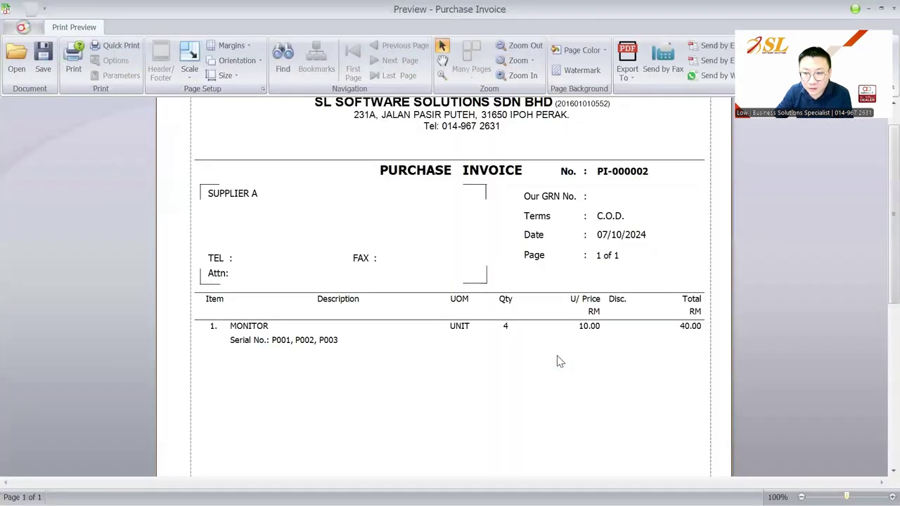
scroll(557, 362, down, 2)
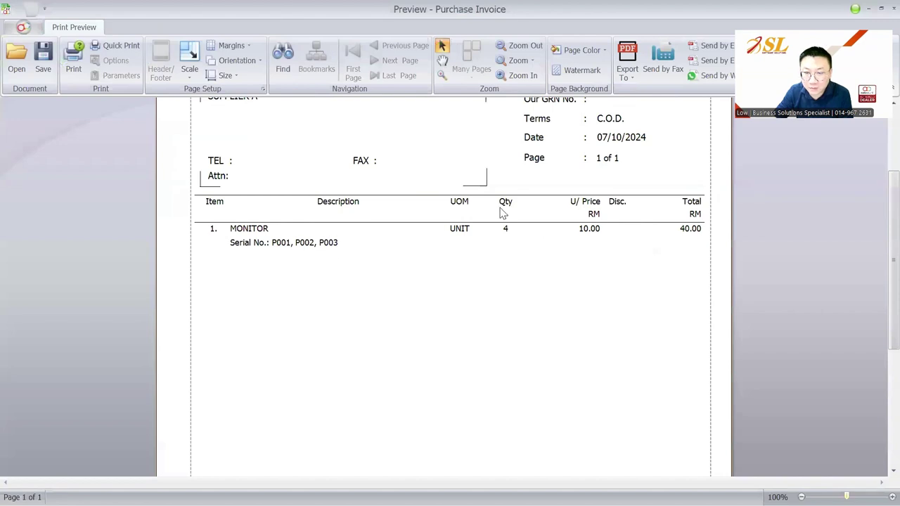
scroll(503, 268, down, 4)
scroll(502, 264, up, 7)
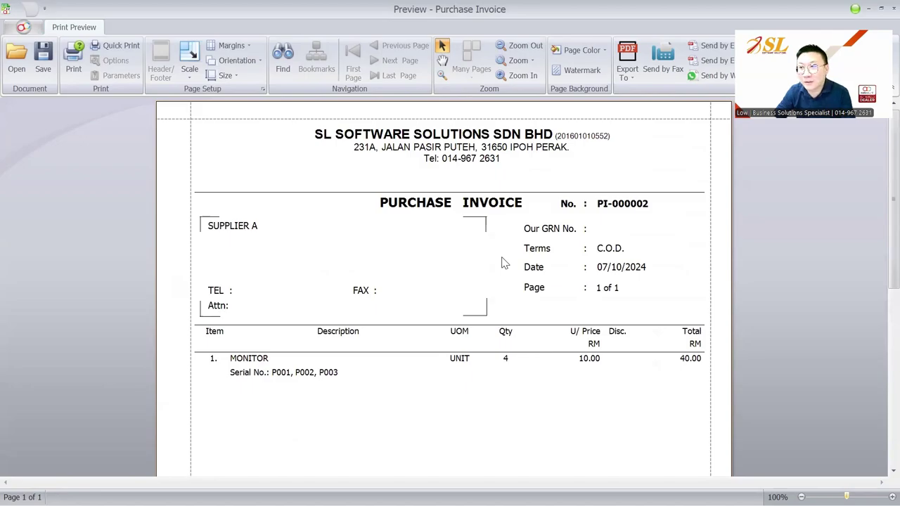
key(Escape)
key(Escape)
key(Escape)
click(115, 29)
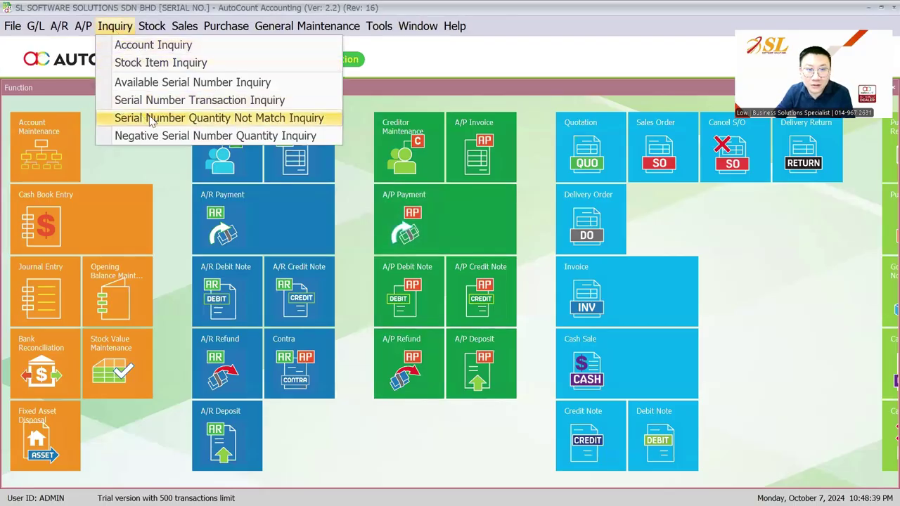
Run the Serial Number Quantity Not Match Inquiry with Cash Sale included and open PI-000002 (quantity 4, 3 serials).
click(151, 119)
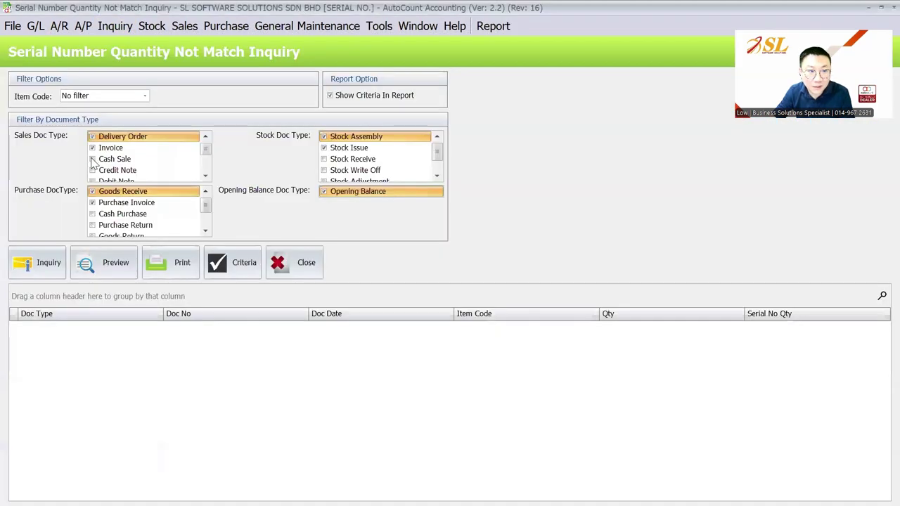
click(92, 160)
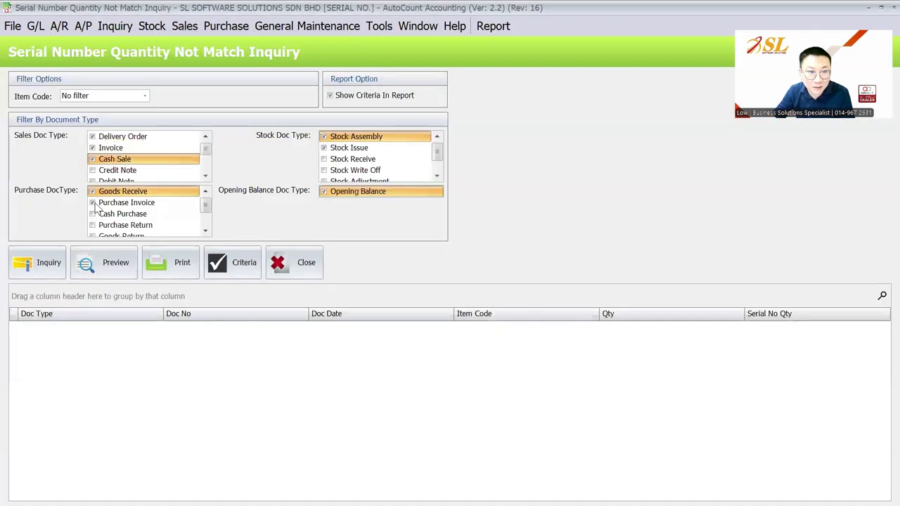
click(47, 262)
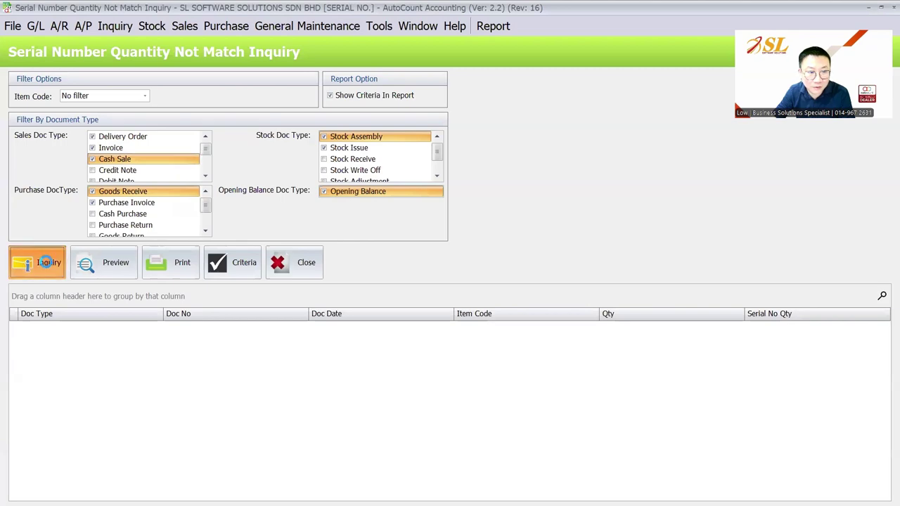
click(536, 330)
click(819, 330)
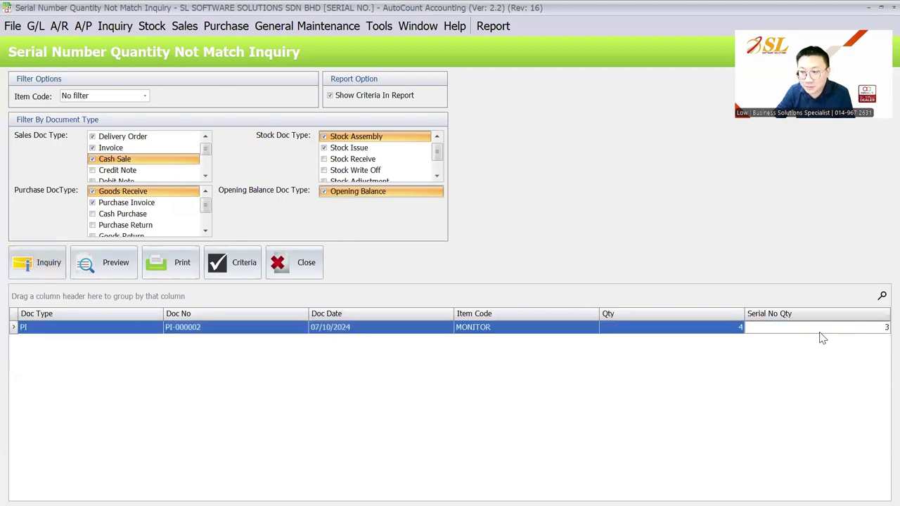
double_click(452, 331)
key(Escape)
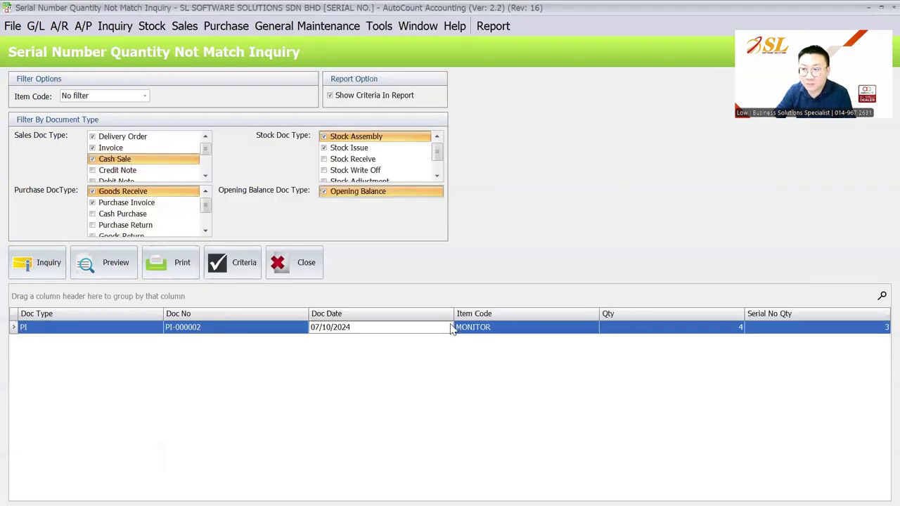
double_click(428, 330)
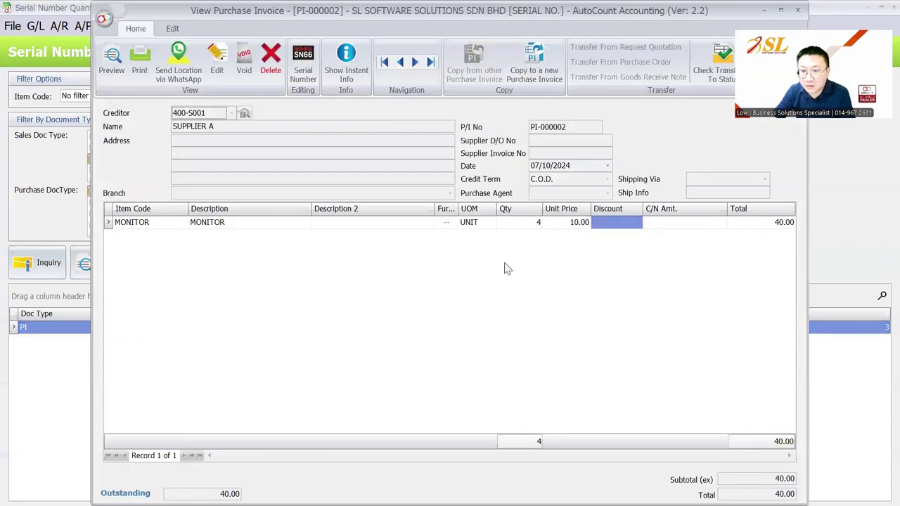
key(Escape)
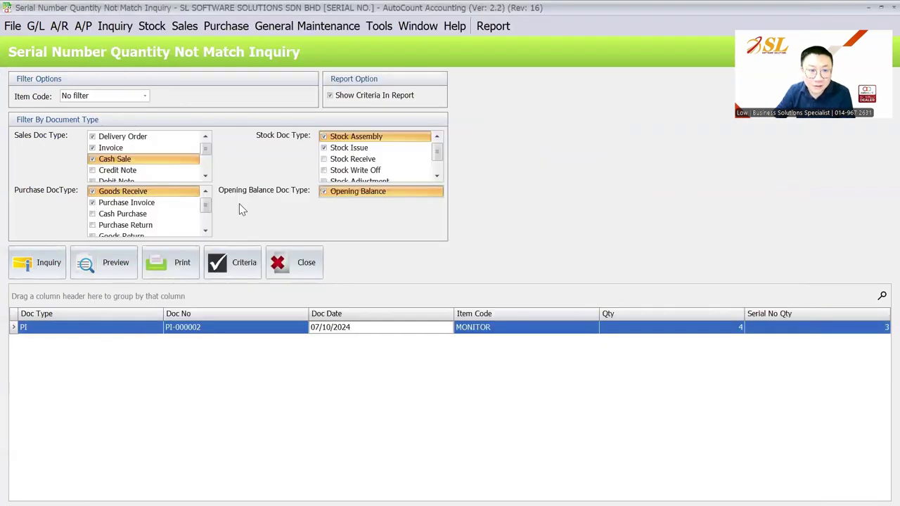
Toggle the Invoice and Delivery Order document type filters and rerun the mismatch inquiry.
scroll(207, 147, down, 2)
scroll(207, 146, up, 2)
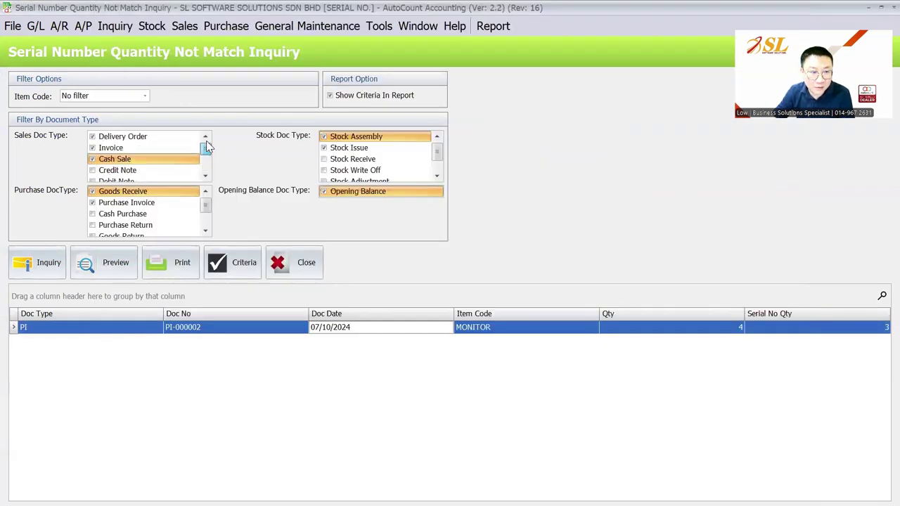
click(93, 150)
click(95, 138)
click(92, 149)
click(92, 149)
scroll(124, 162, down, 2)
click(25, 257)
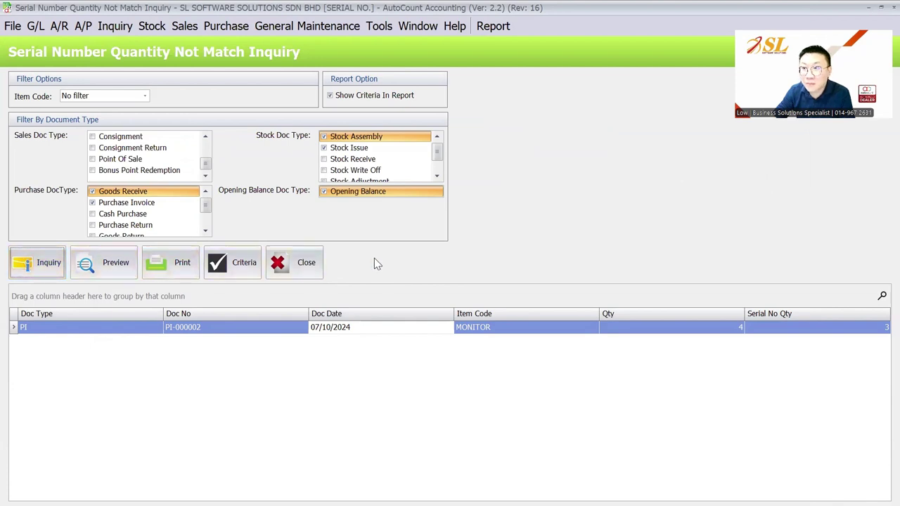
click(115, 26)
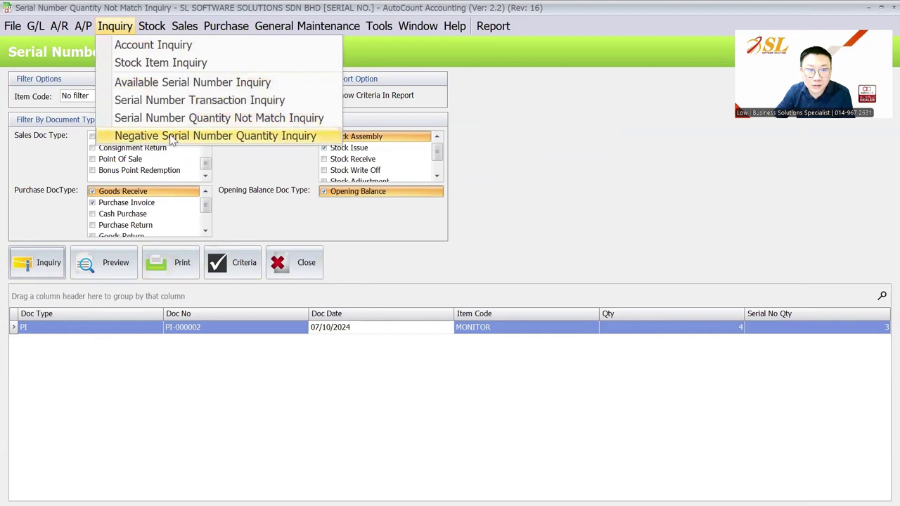
In Stock options, tick 'Allow to issue out Serial Number not exists in the system' and save.
click(379, 26)
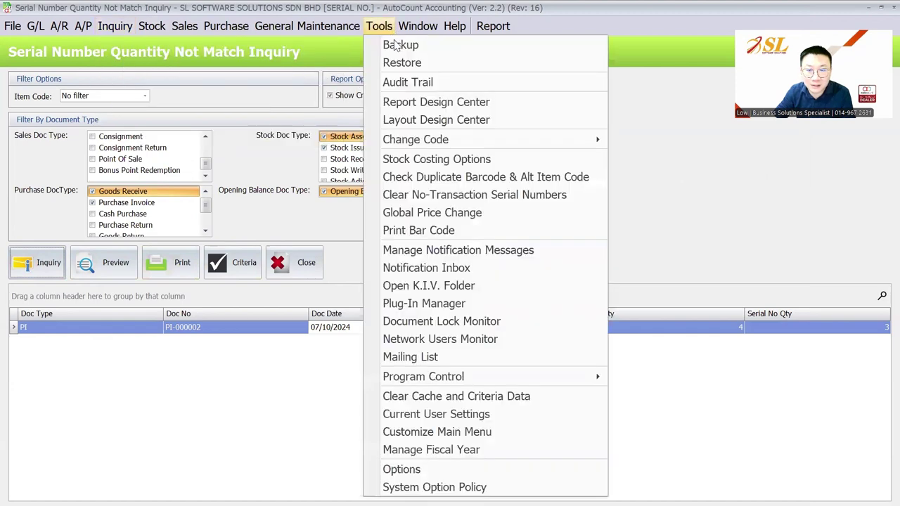
click(402, 470)
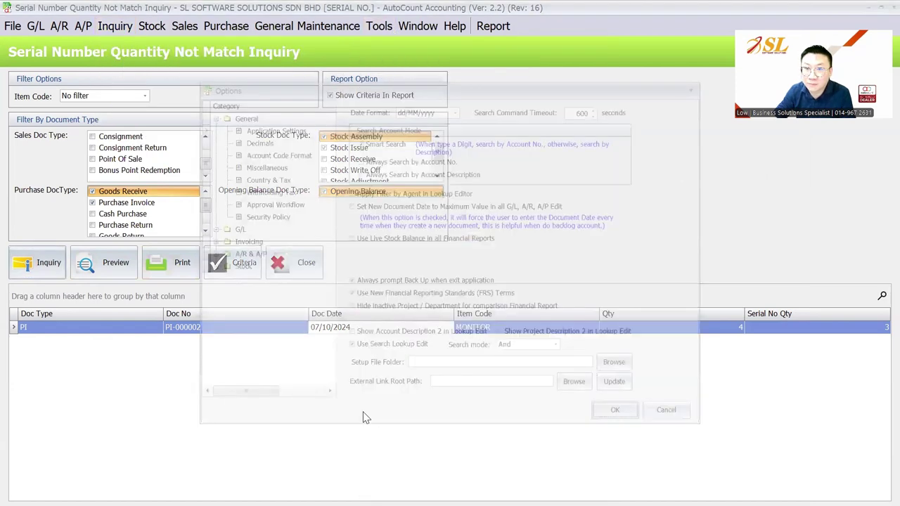
click(222, 268)
click(396, 340)
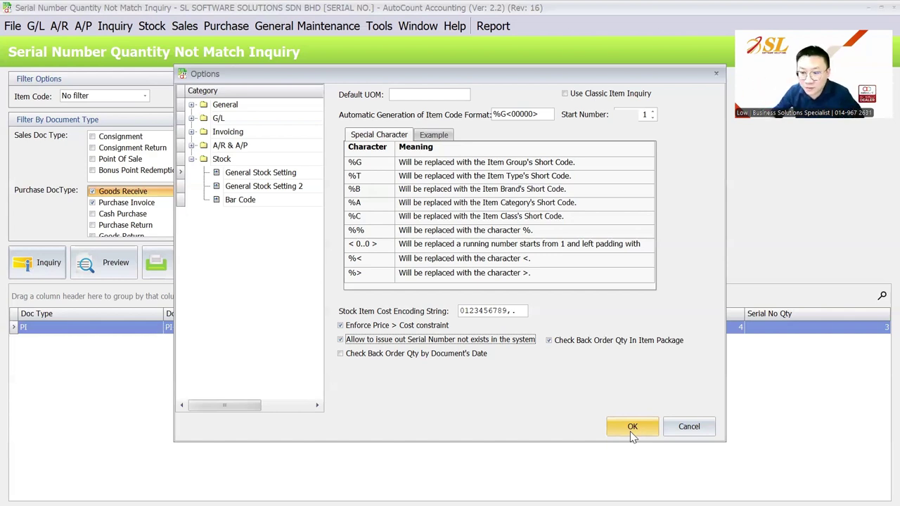
click(632, 436)
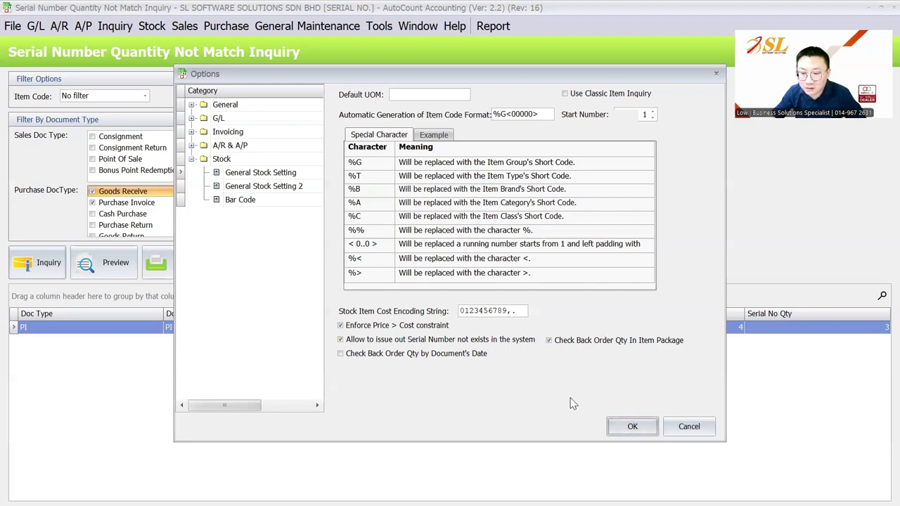
click(633, 427)
click(152, 26)
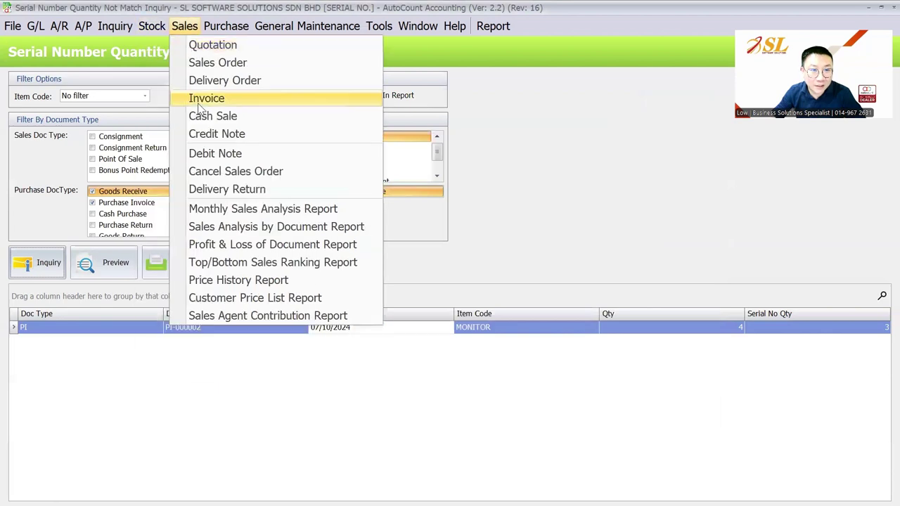
Start a new sales invoice for debtor CUSTOMER A with a MONITOR item line.
click(204, 95)
click(41, 115)
click(189, 136)
click(180, 204)
right_click(178, 243)
click(227, 258)
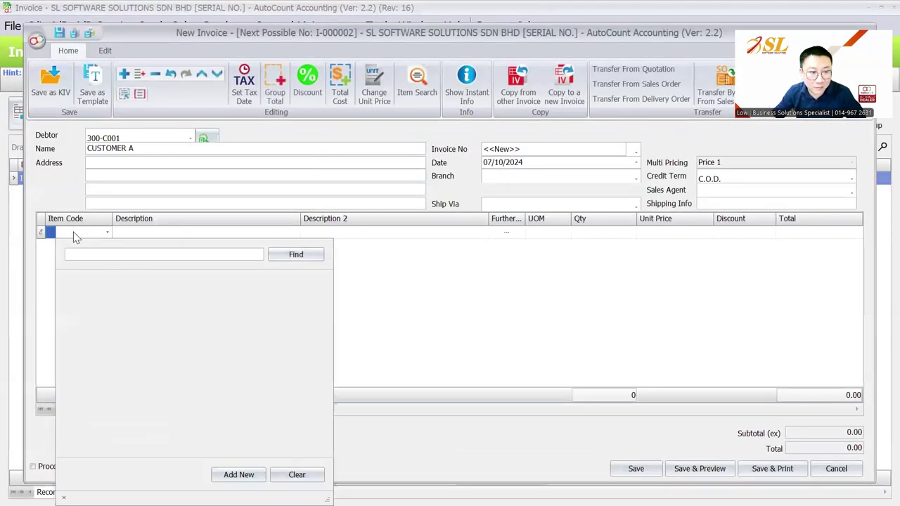
double_click(92, 317)
scroll(309, 358, down, 2)
scroll(310, 357, down, 1)
scroll(309, 357, up, 3)
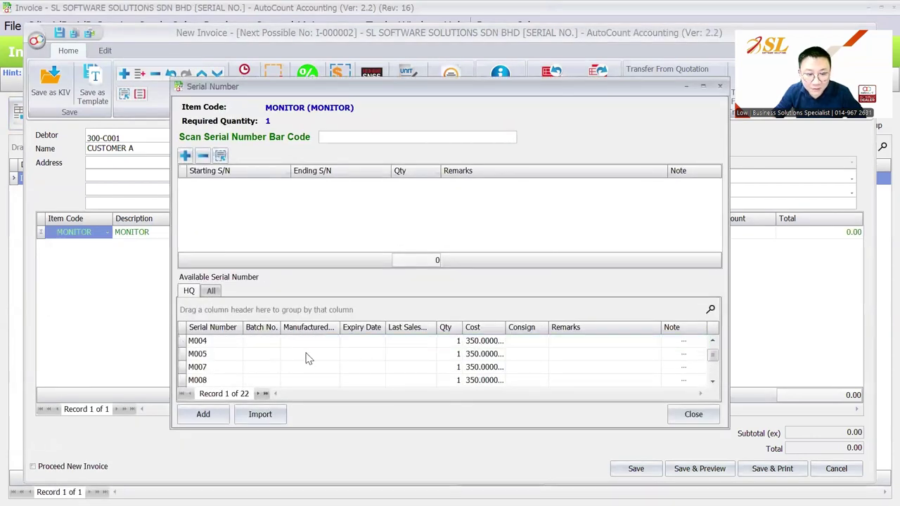
scroll(309, 357, down, 3)
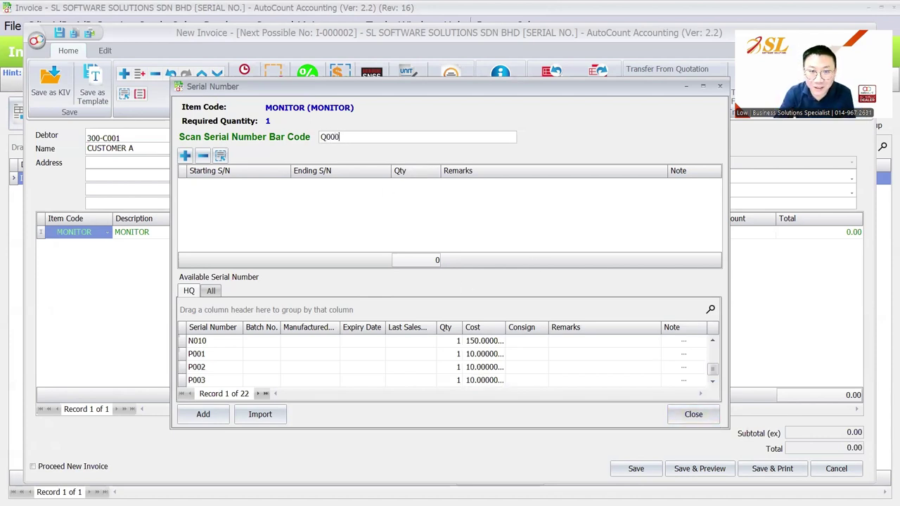
Add unregistered serial Q001 to the monitor, accepting the non-existent serial prompts.
text(1)
key(Return)
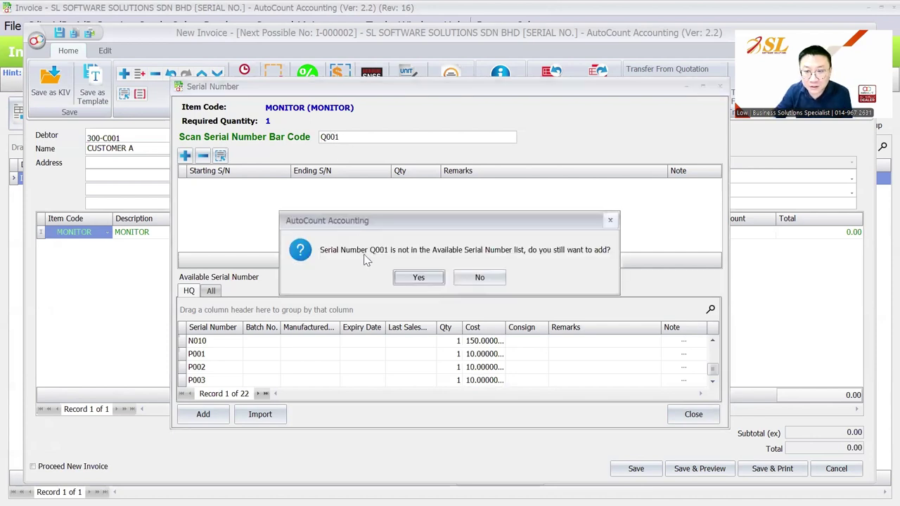
click(418, 277)
click(678, 409)
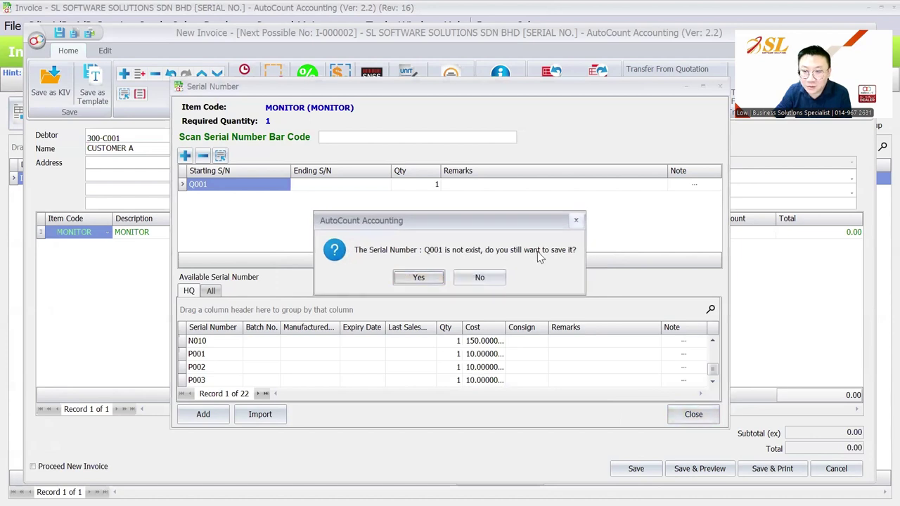
click(422, 278)
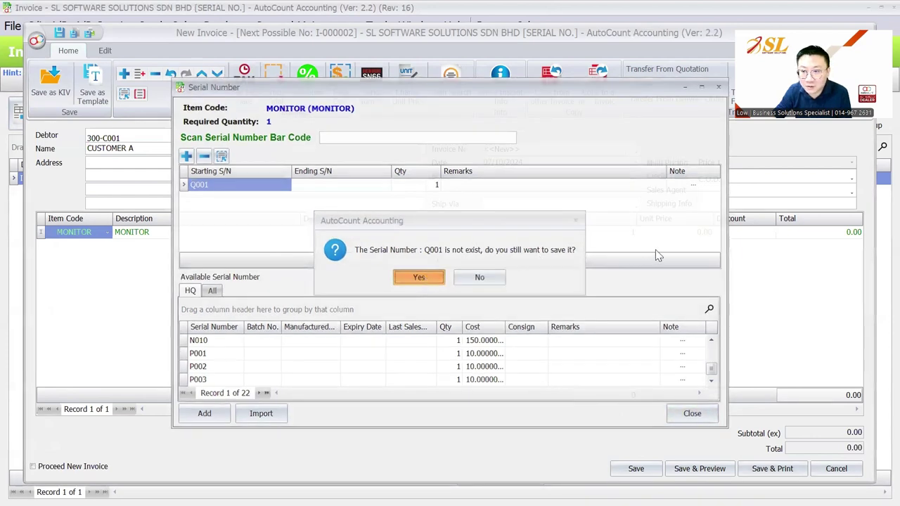
Set the unit price to 250.00, then save and preview with the standard Invoice layout.
text(250)
key(Tab)
key(shift+Tab)
text(30)
key(Tab)
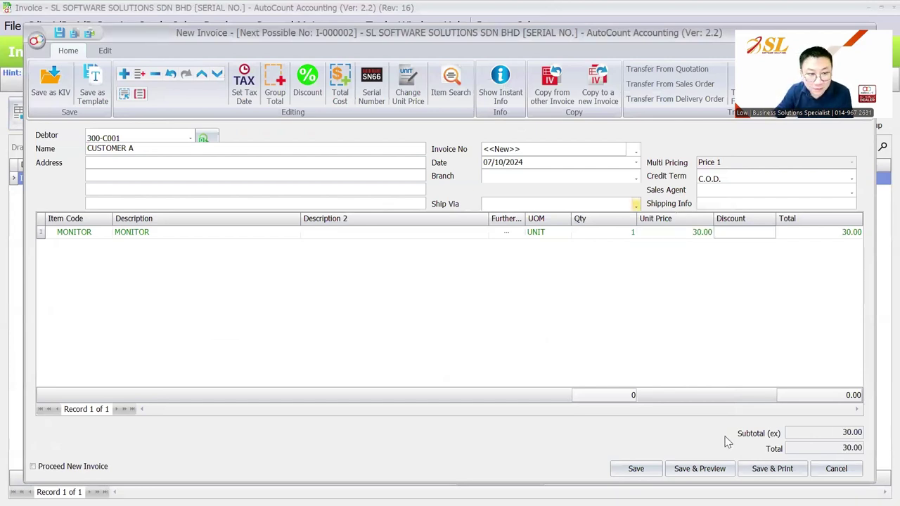
key(shift+Tab)
text(250)
key(Tab)
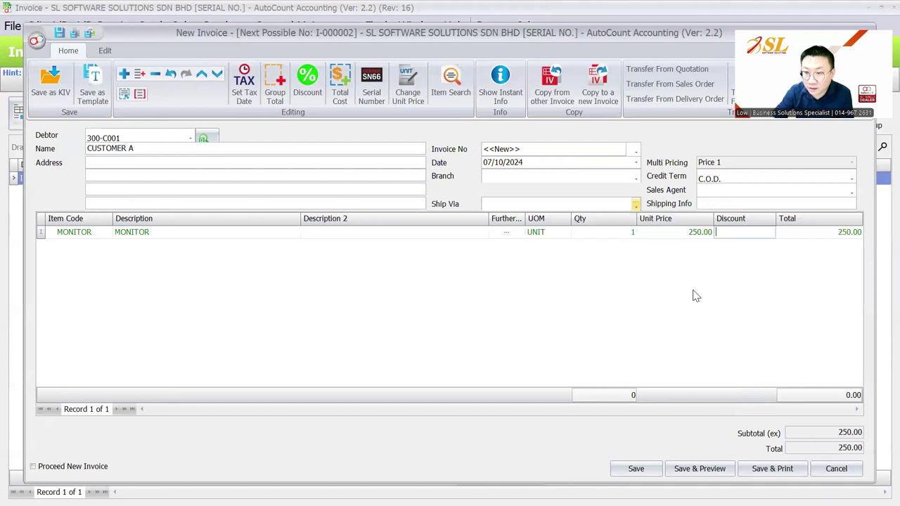
click(700, 469)
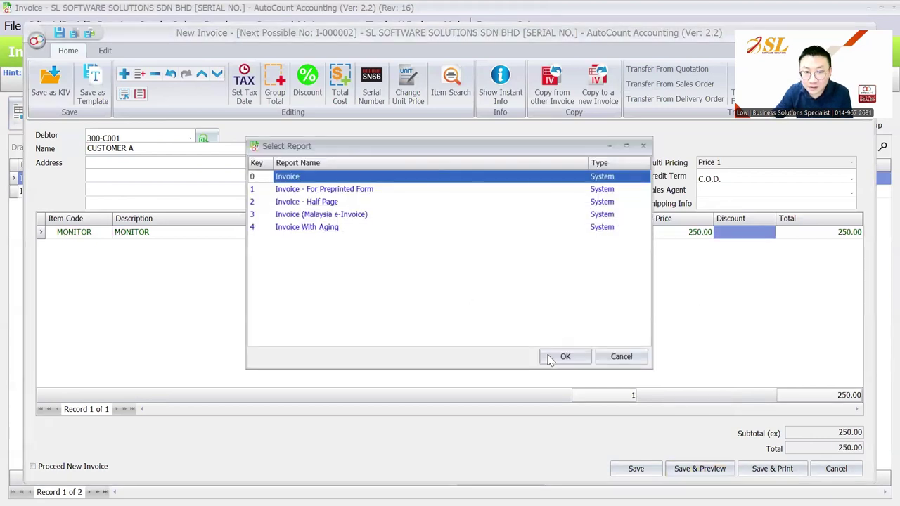
click(557, 354)
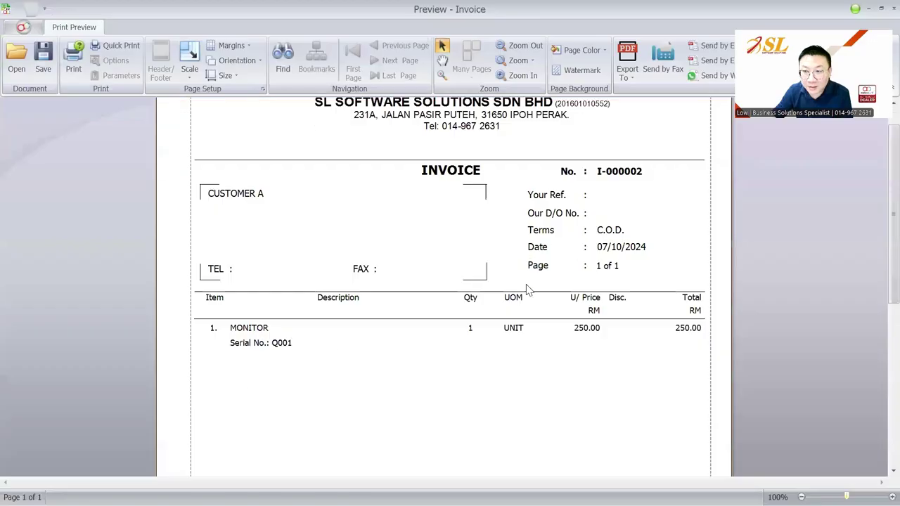
scroll(528, 288, down, 10)
scroll(528, 288, up, 10)
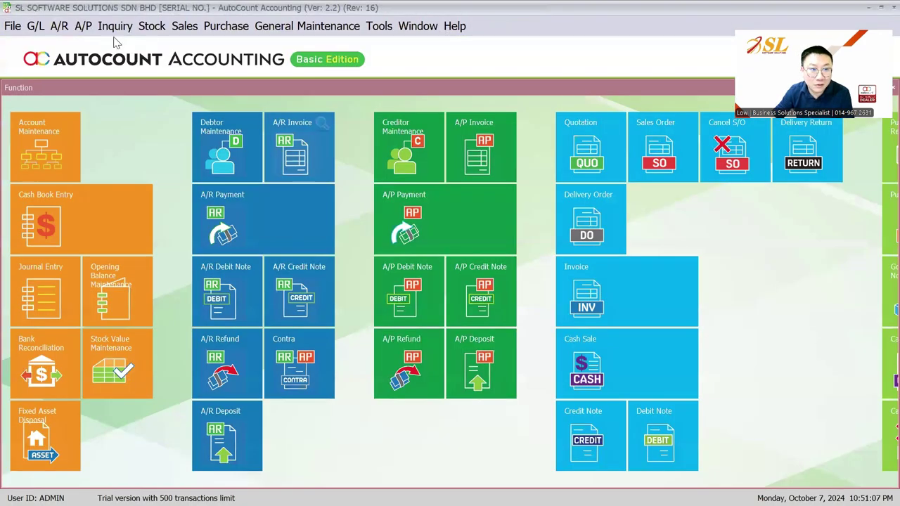
Open the Negative Serial Number Quantity Inquiry and inspect MONITOR serial Q001 at quantity -1.
click(105, 26)
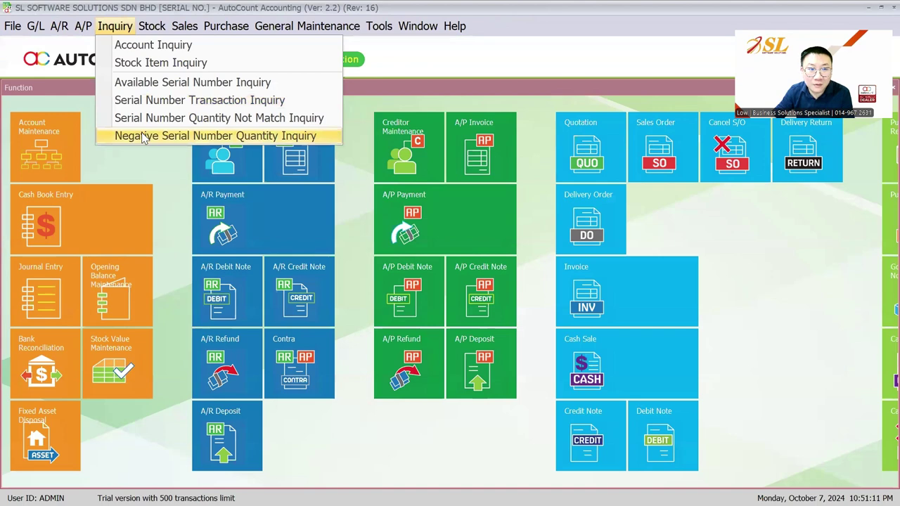
click(141, 136)
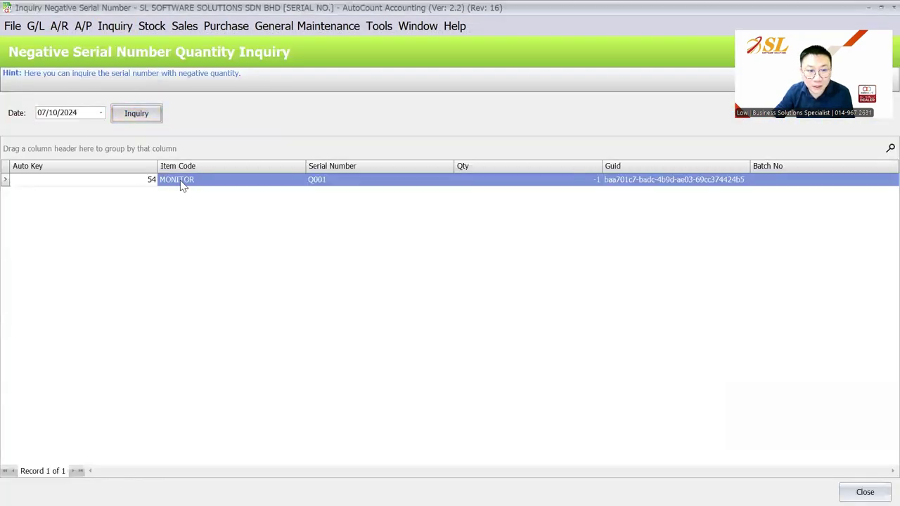
click(349, 183)
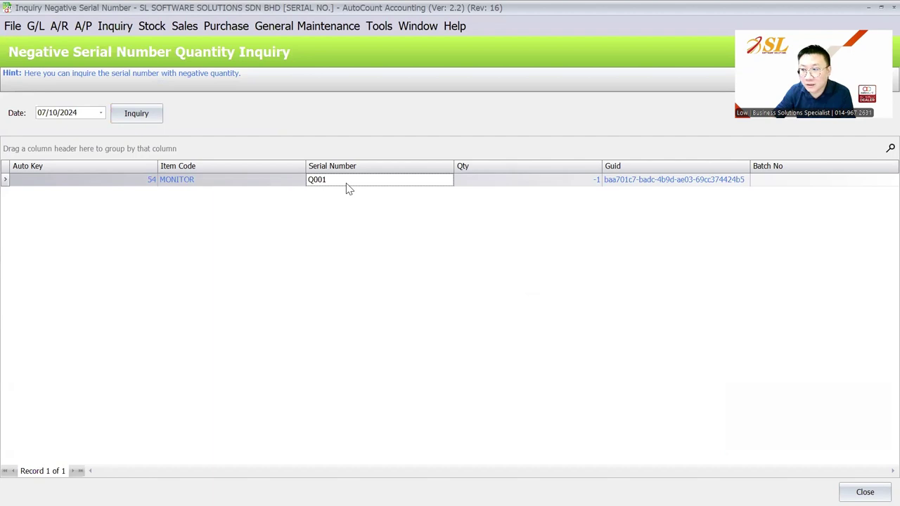
key(Tab)
key(Tab)
click(373, 181)
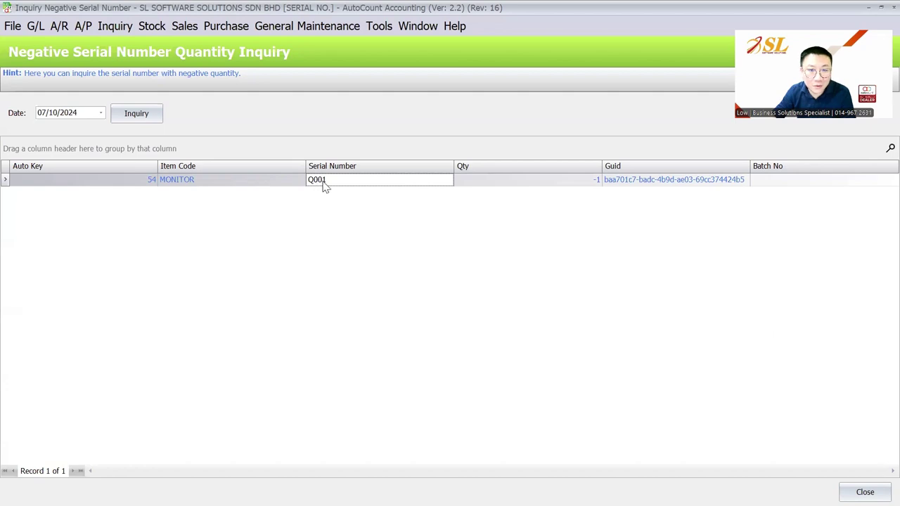
click(126, 26)
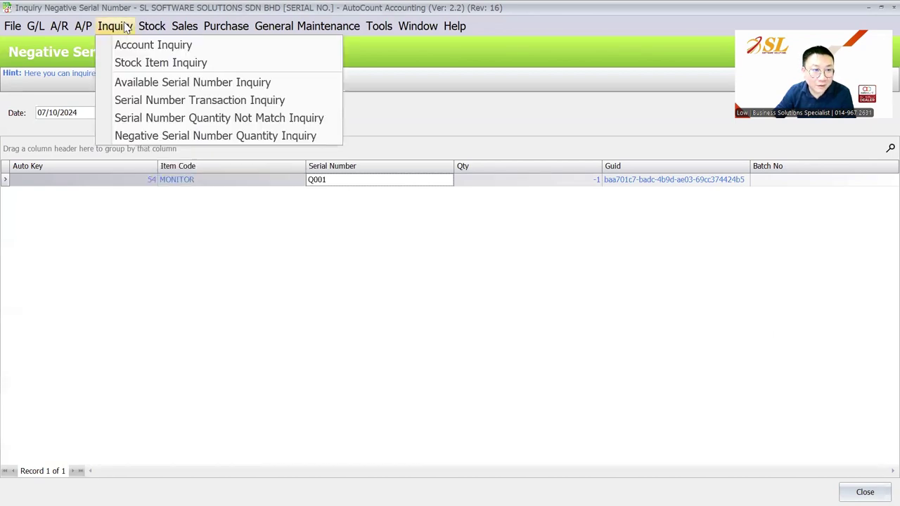
Look up serial Q001 in the Serial Number Transaction Inquiry and view invoice I-000002.
click(137, 100)
click(107, 125)
text(q001)
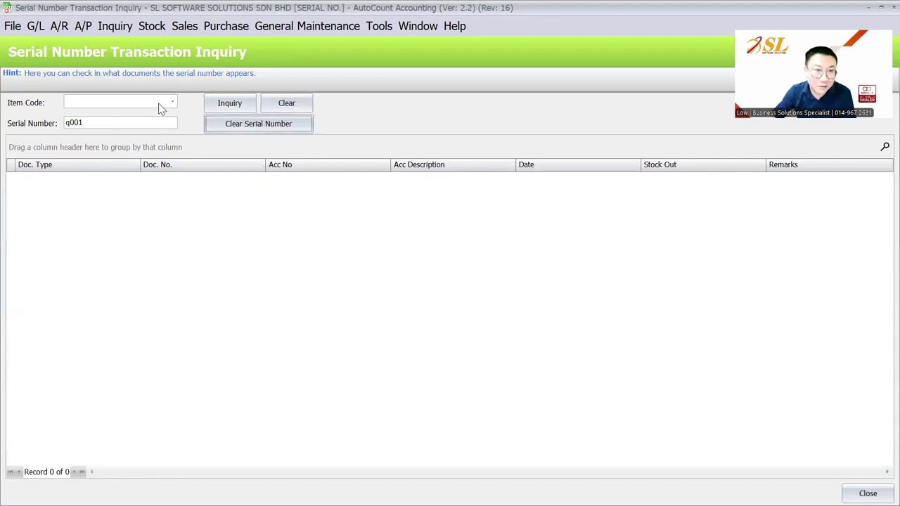
click(229, 103)
double_click(243, 180)
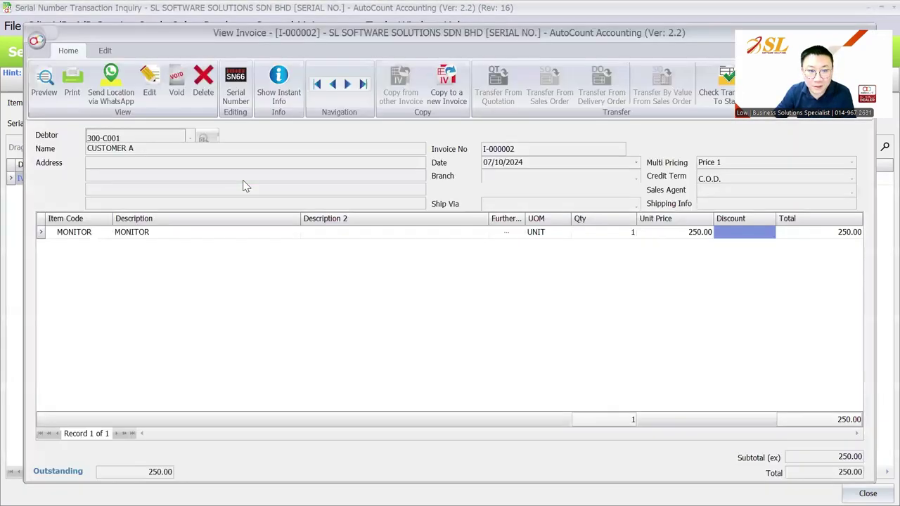
key(Escape)
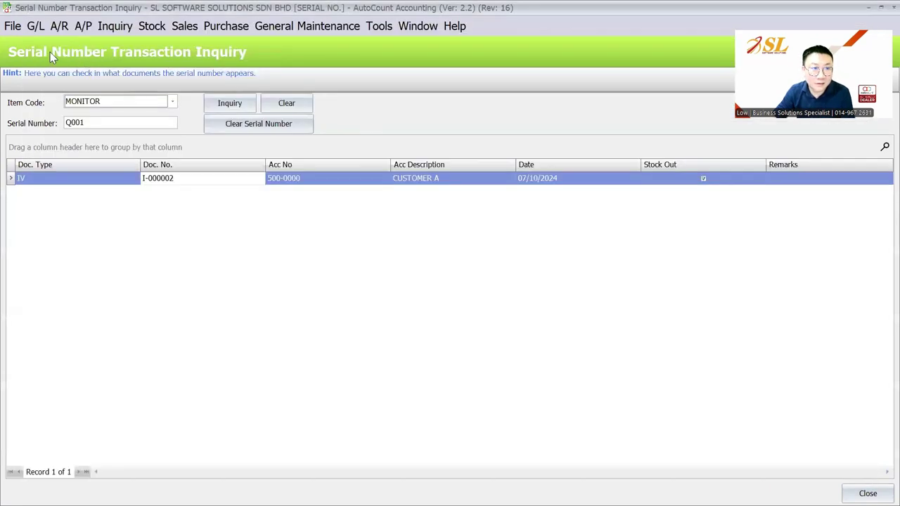
Point out document I-000002, then advance the presentation to the Other Related Modules slide.
click(218, 182)
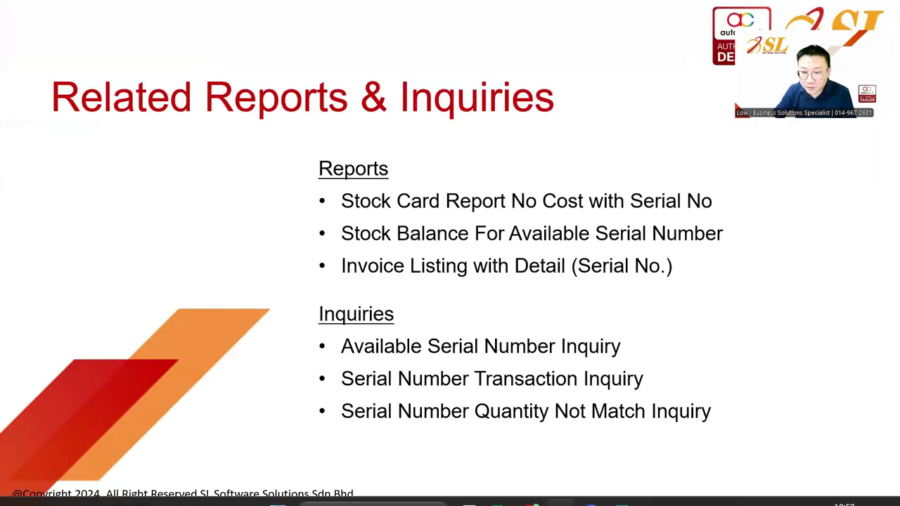
click(426, 232)
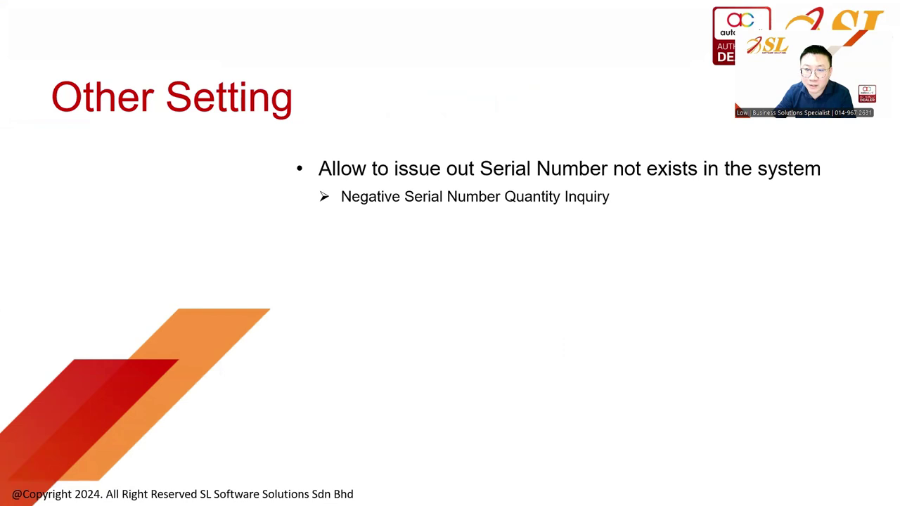
click(748, 245)
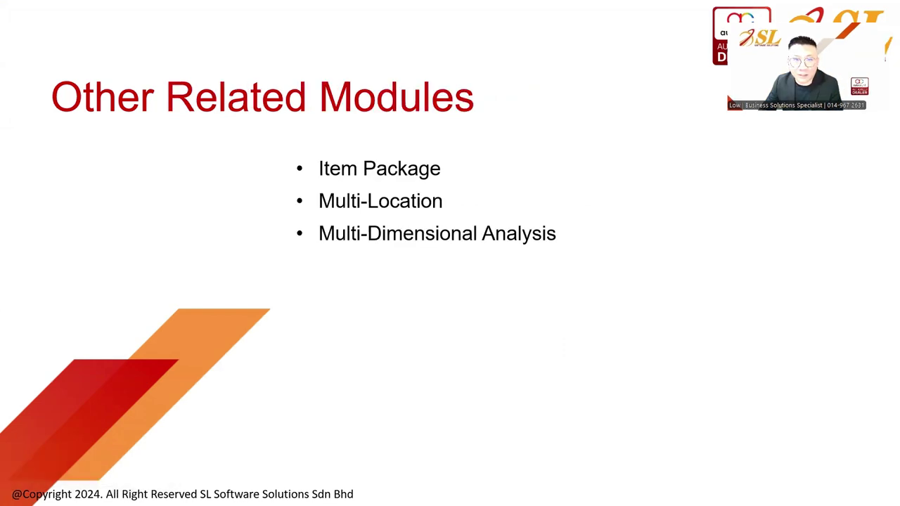
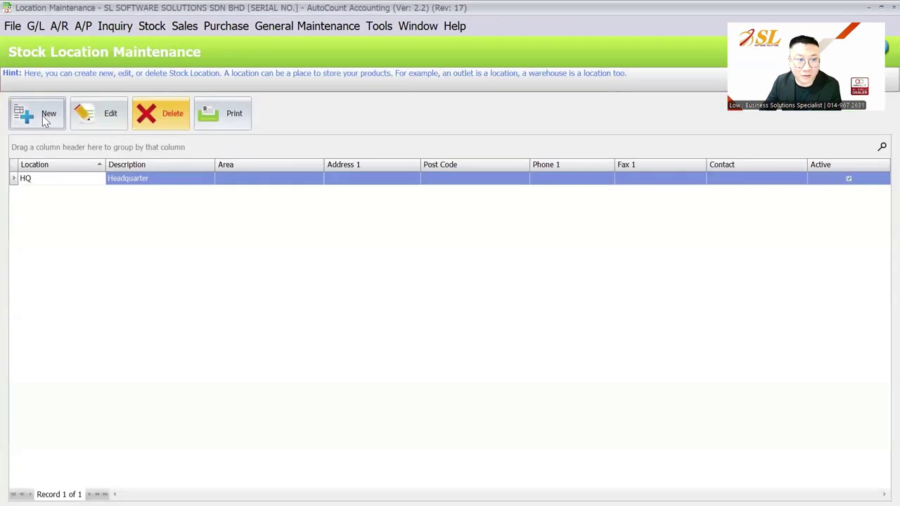
Create a stock location coded PENANG beside HQ, then bring up the Purchase Invoice list.
text(pg)
key(Tab)
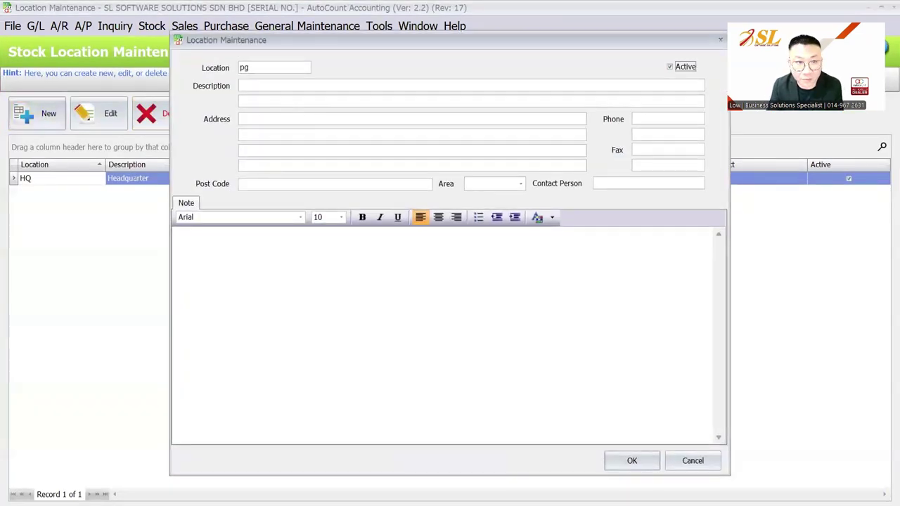
click(258, 67)
text(PENANG)
key(Return)
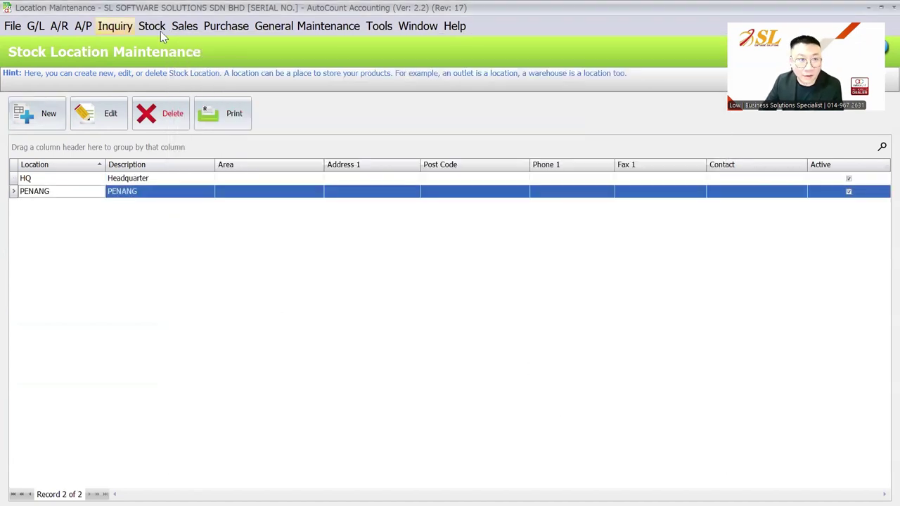
click(152, 26)
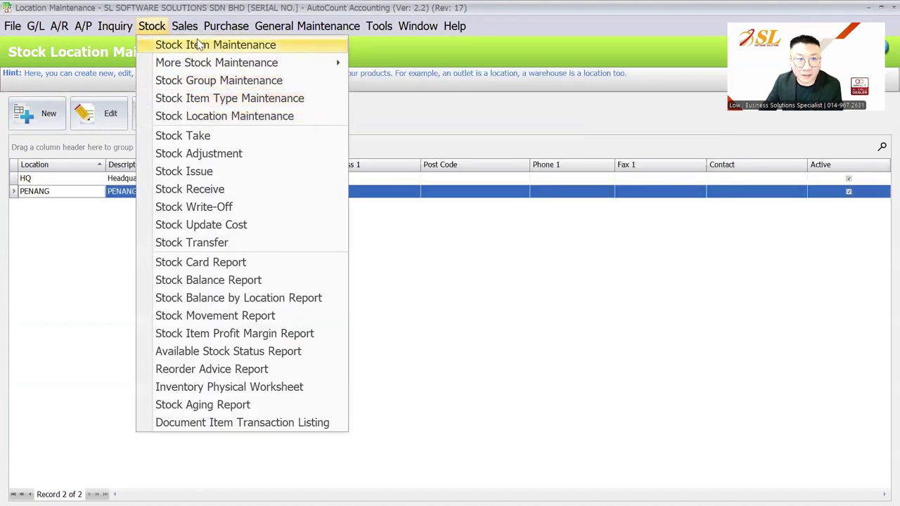
click(231, 119)
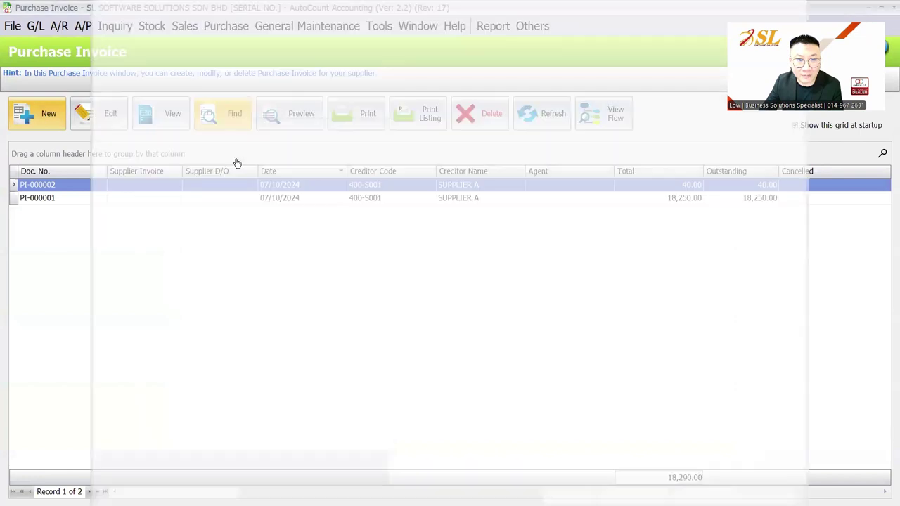
Start a new purchase invoice for creditor 400-S001 SUPPLIER A.
click(48, 113)
click(178, 111)
click(175, 173)
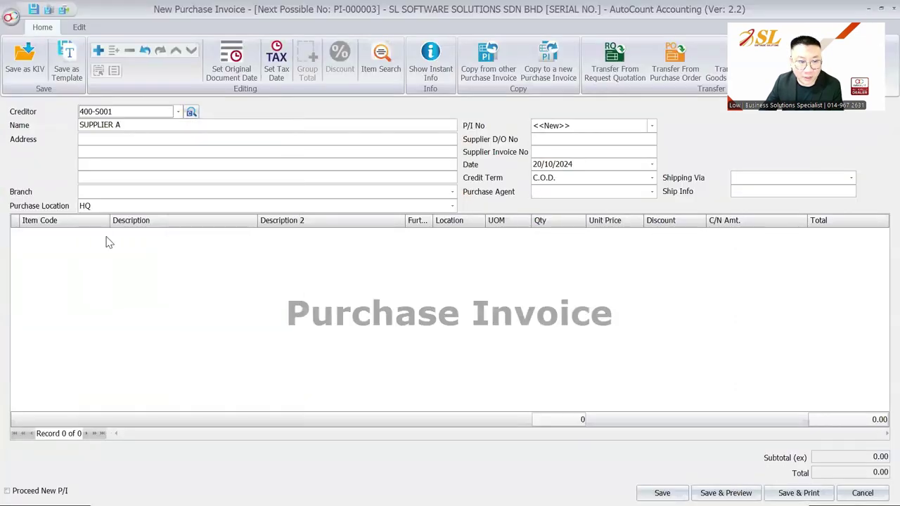
Create serial-controlled item IPHONE 16 with UOM UNIT and put it on the first invoice line.
click(156, 386)
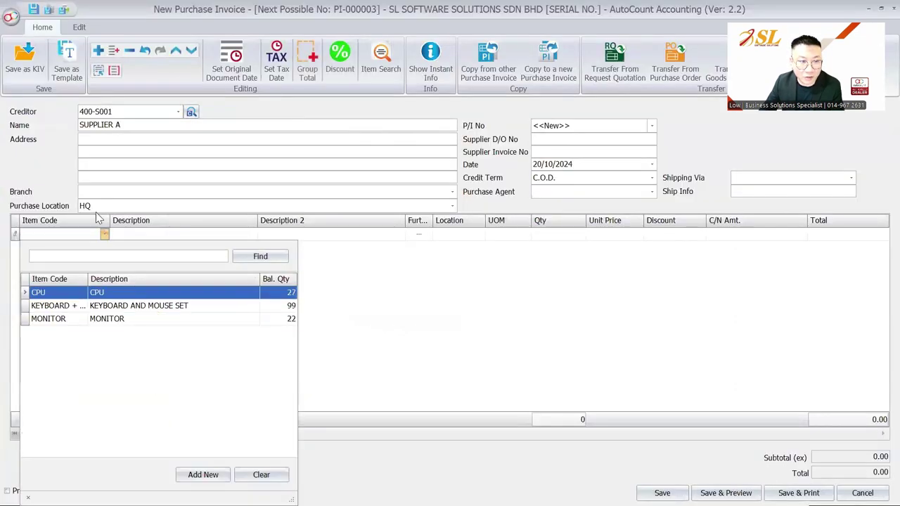
click(203, 475)
text(IPHONE 16)
key(ctrl+a)
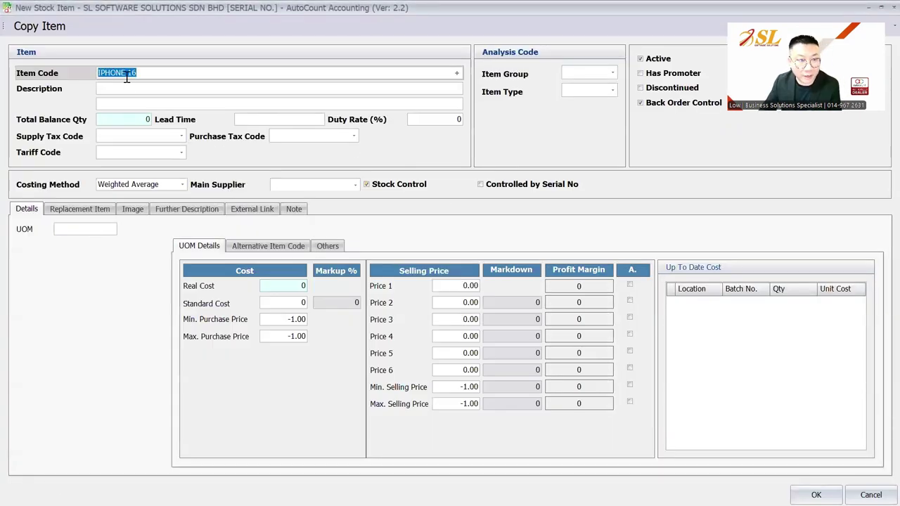
key(ctrl+c)
key(Tab)
key(ctrl+v)
click(96, 229)
text(UNI)
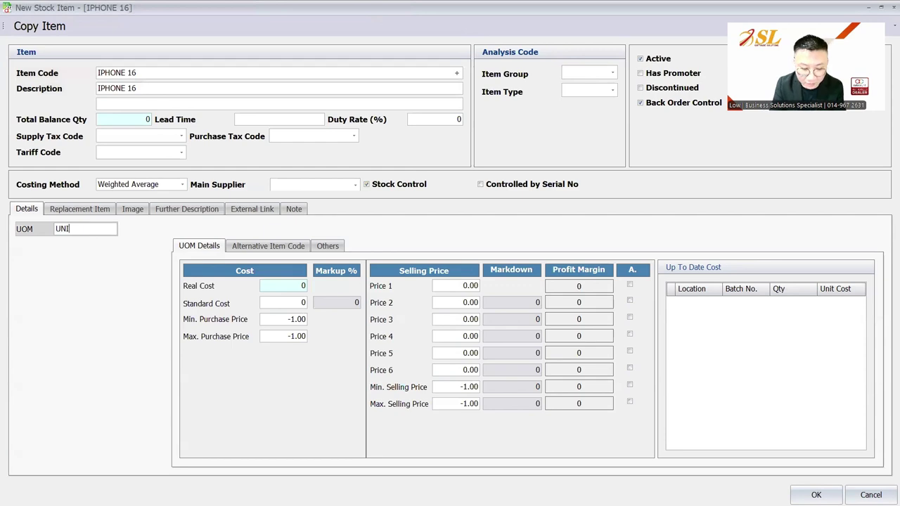
text(T)
click(509, 186)
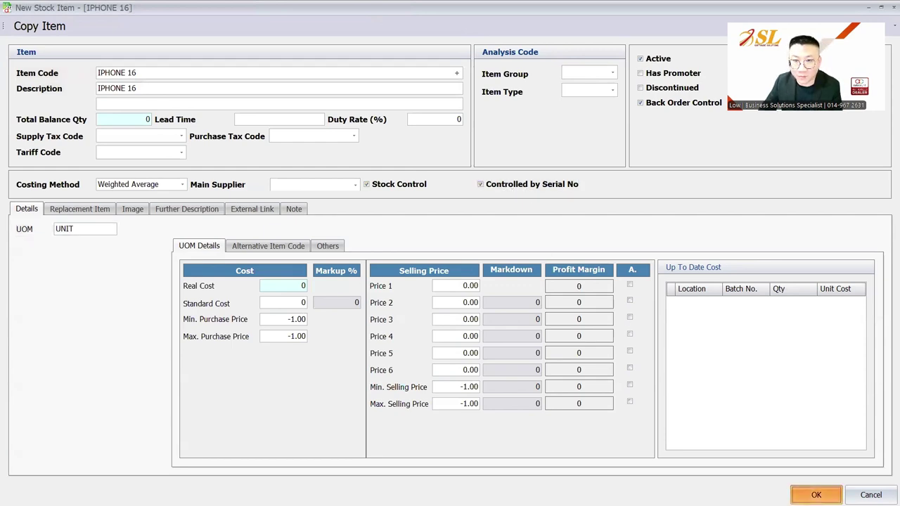
key(Return)
click(538, 235)
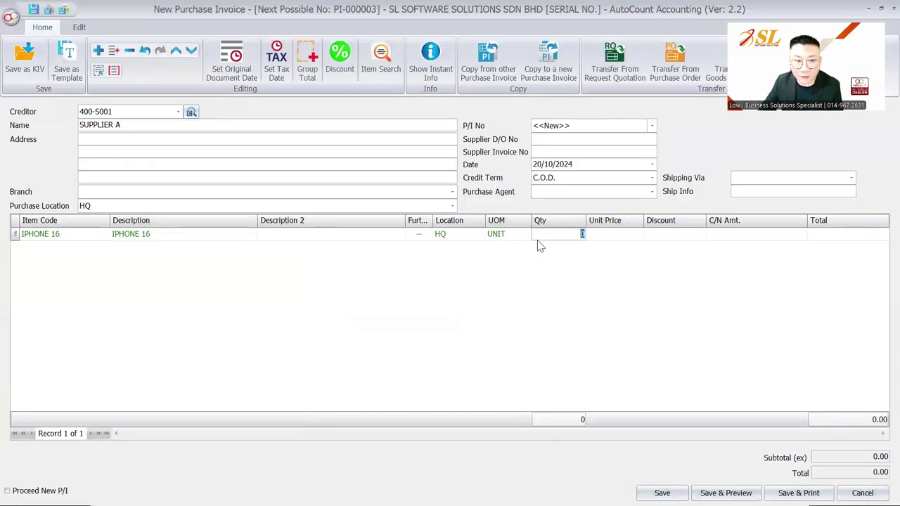
Add a second invoice line for IPHONE 16.
right_click(422, 277)
click(396, 45)
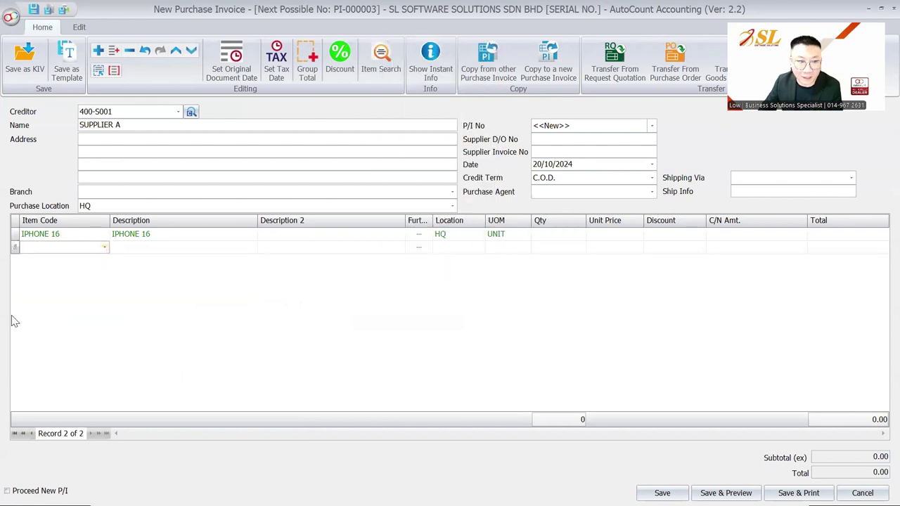
click(46, 252)
click(42, 316)
Set quantity 1 on each line with serial numbers A0001 and B0001.
key(Up)
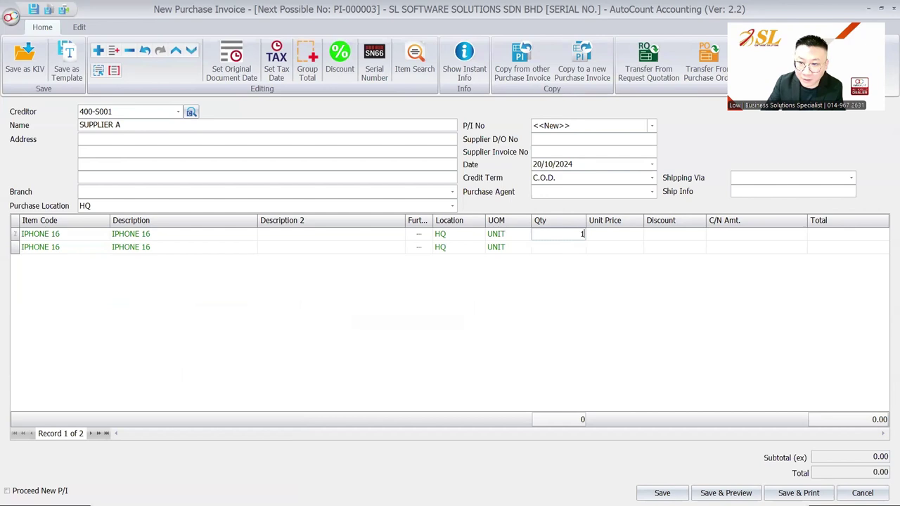
key(Return)
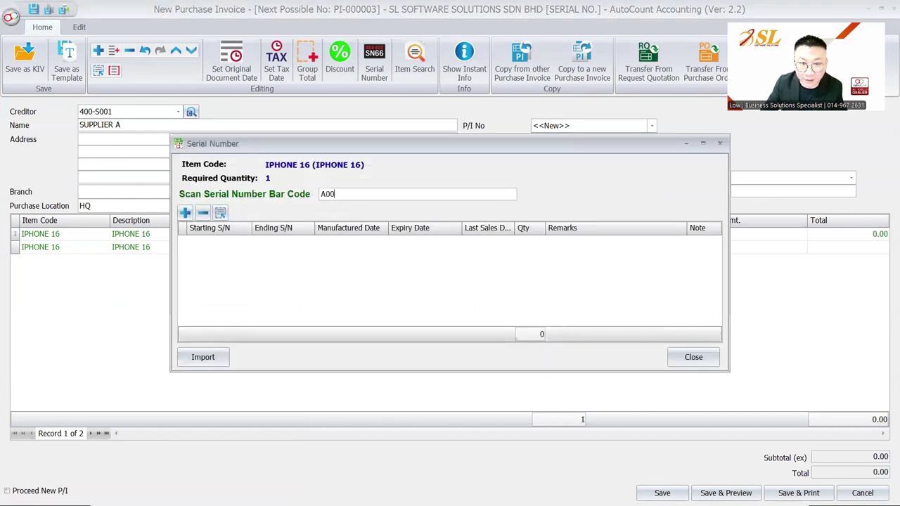
key(Return)
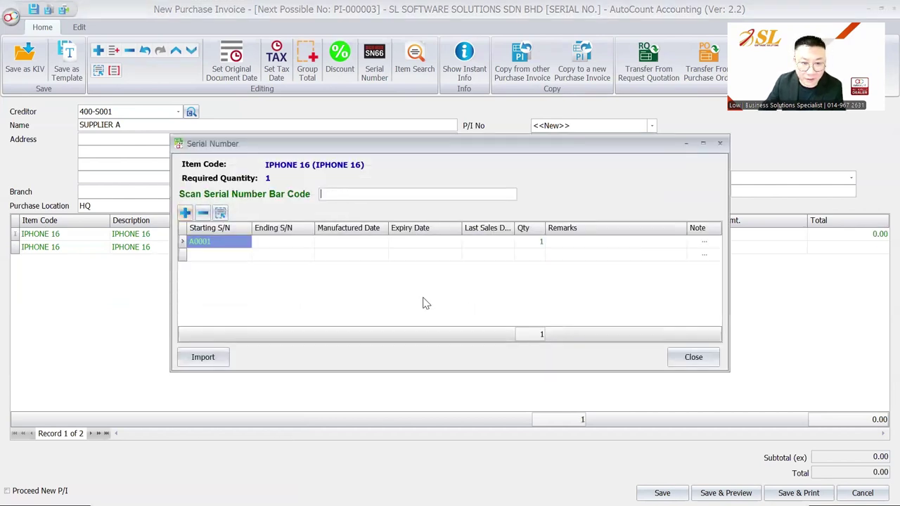
click(695, 358)
key(Down)
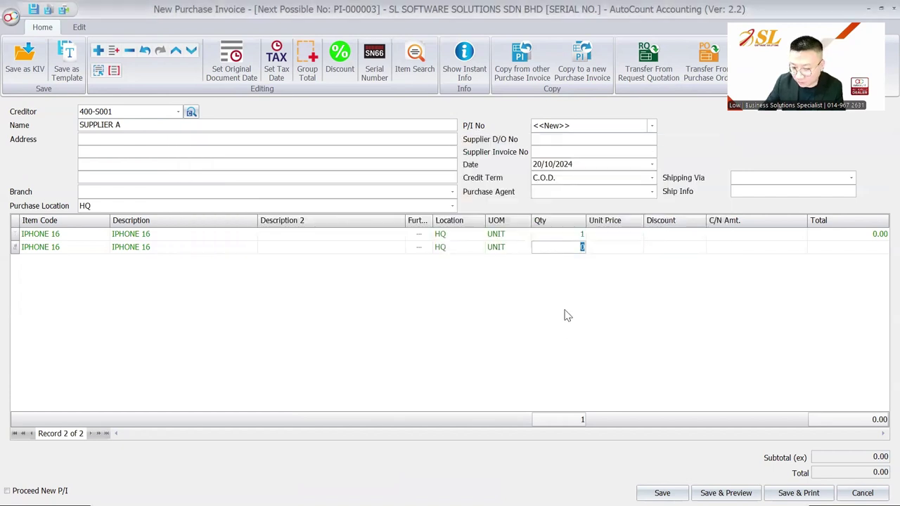
key(Return)
text(B0001)
key(Return)
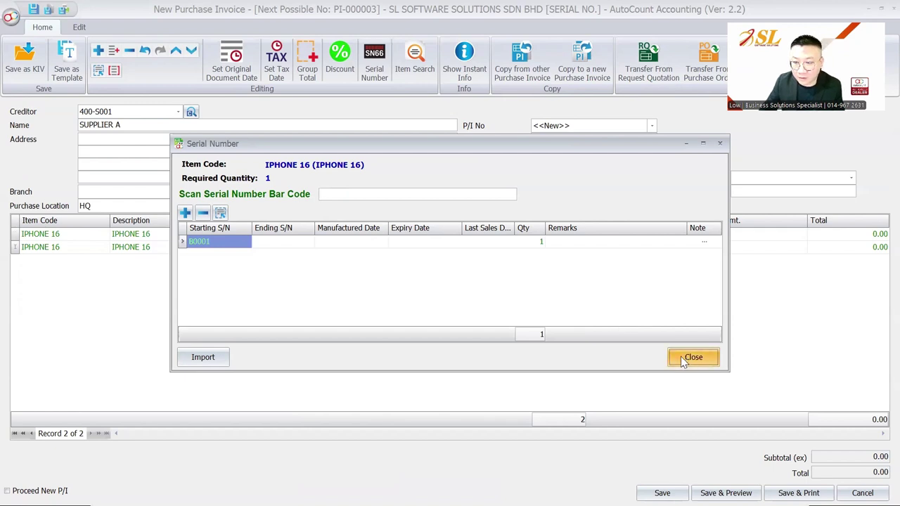
click(693, 358)
Price the lines at 1,500 and 1,000 and save the invoice without a supplier invoice number.
key(Up)
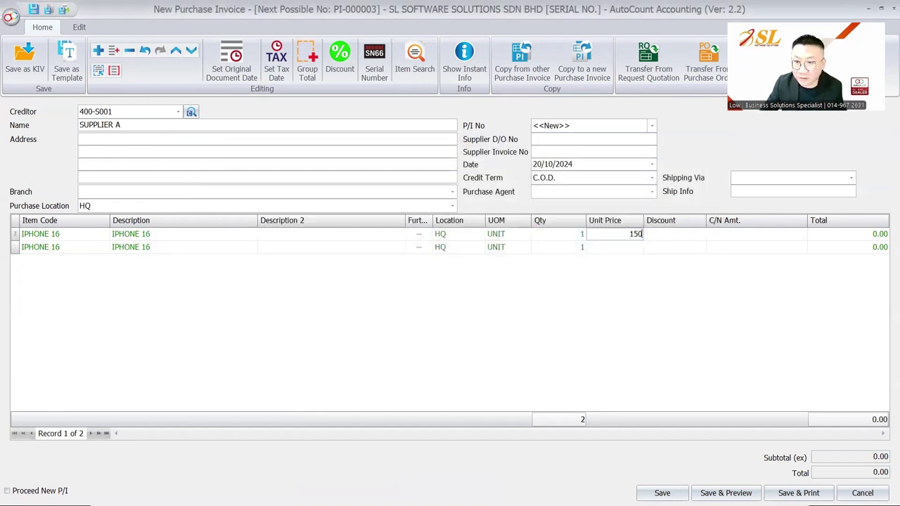
key(Down)
text(1,000)
key(Tab)
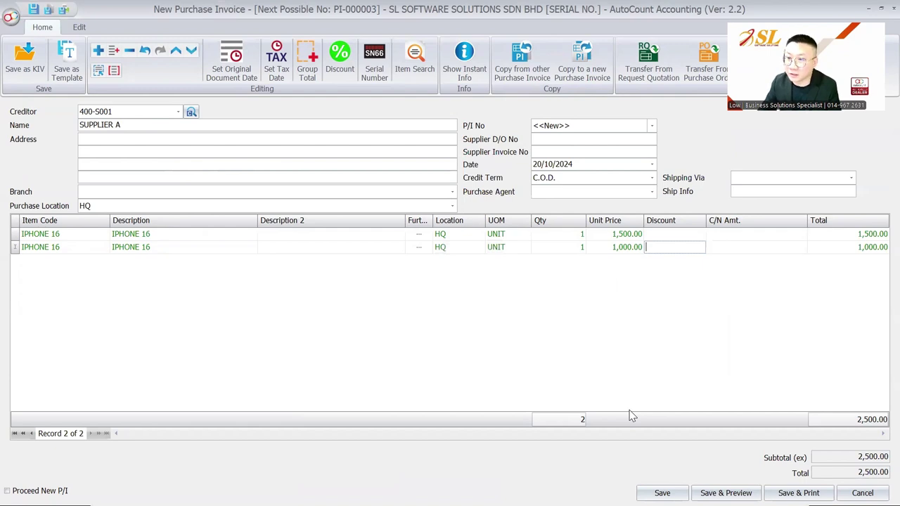
click(662, 493)
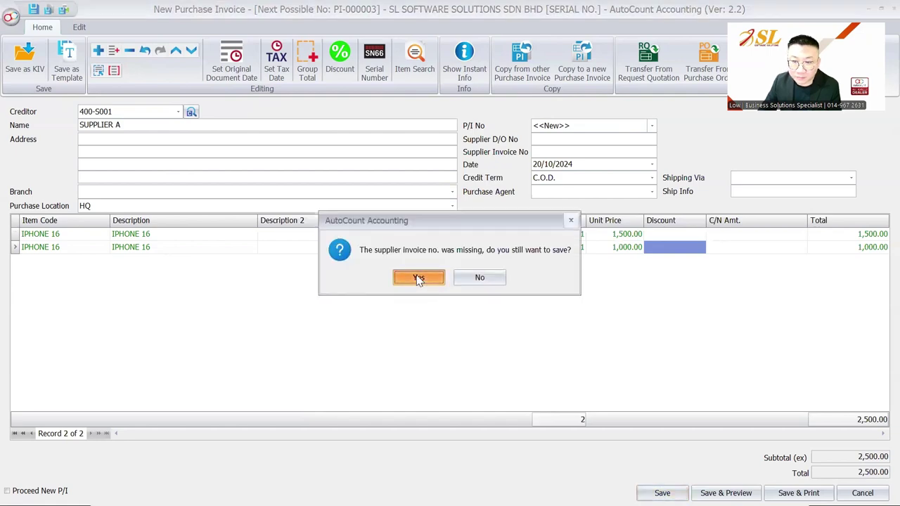
click(418, 279)
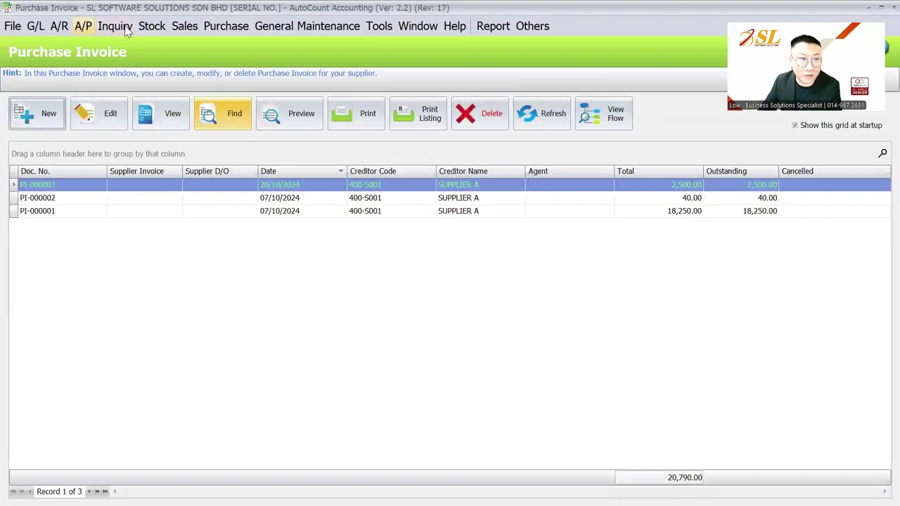
Start a new stock transfer with an IPHONE 16 item line.
click(151, 26)
click(176, 242)
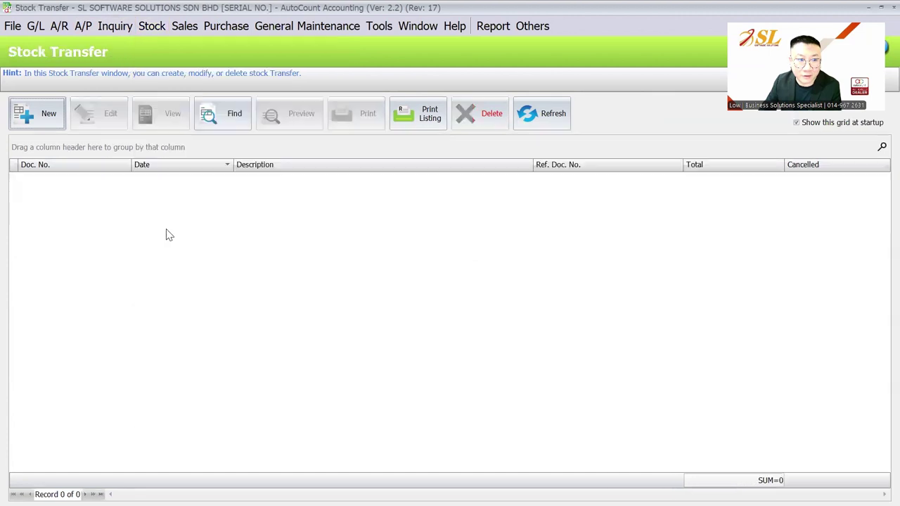
click(67, 123)
right_click(194, 212)
click(172, 197)
click(174, 196)
click(140, 263)
click(625, 196)
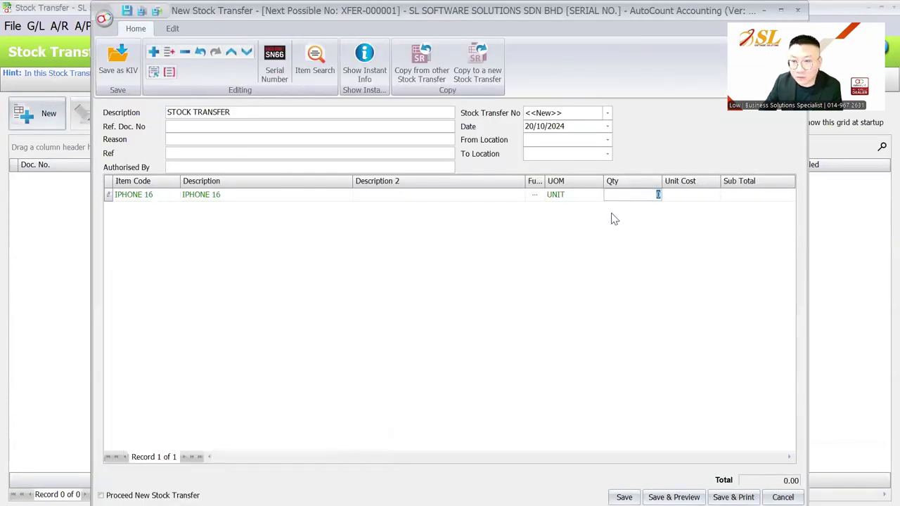
text(1)
key(Return)
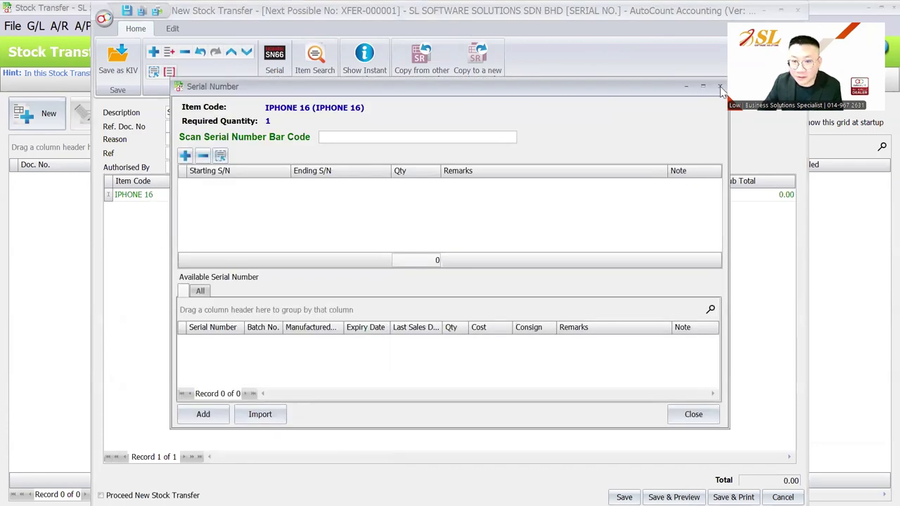
click(720, 85)
click(420, 278)
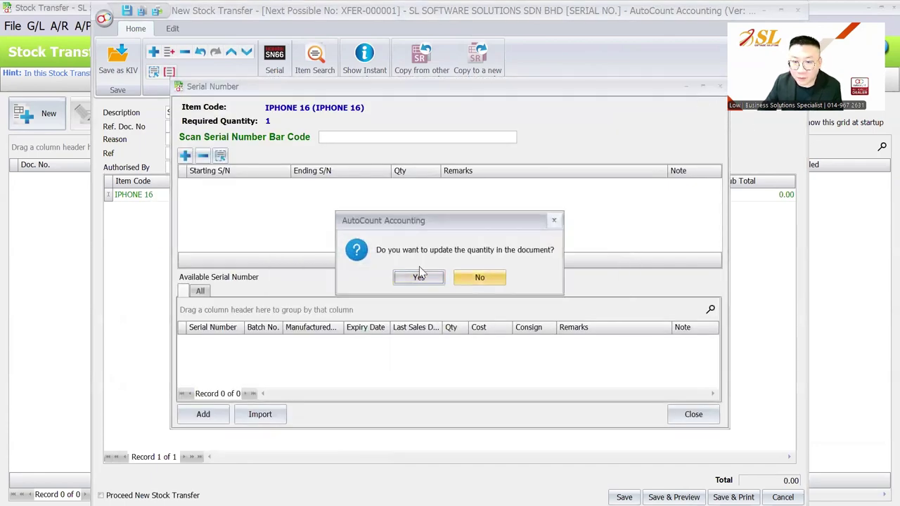
click(418, 279)
Transfer quantity 1, serial A0001, from HQ to PENANG and save it.
click(608, 140)
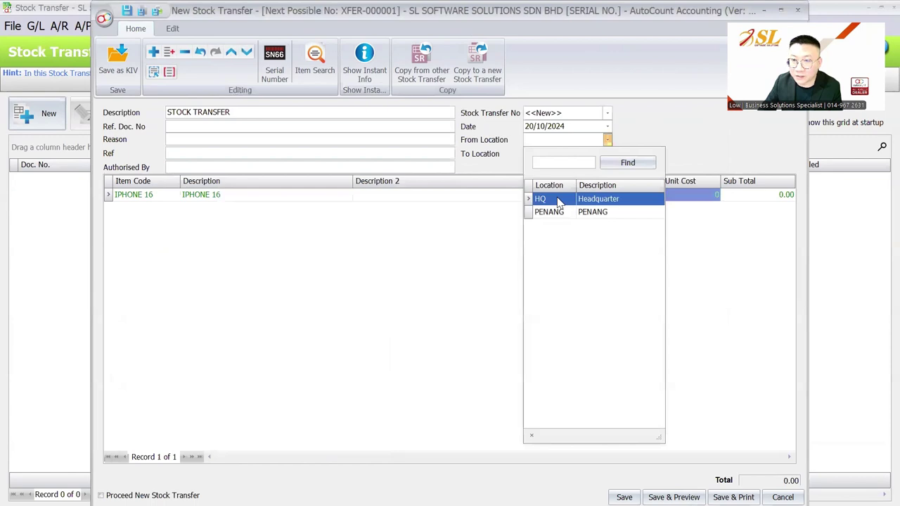
click(541, 199)
click(543, 158)
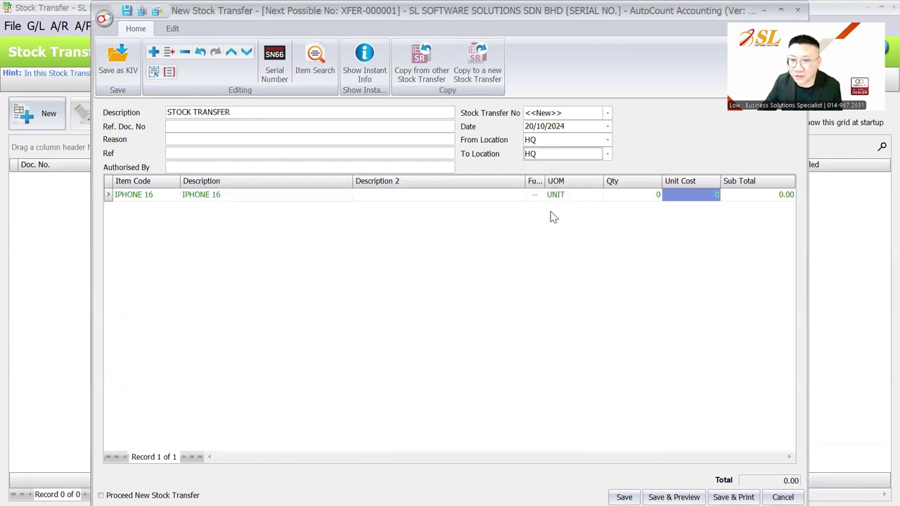
click(556, 227)
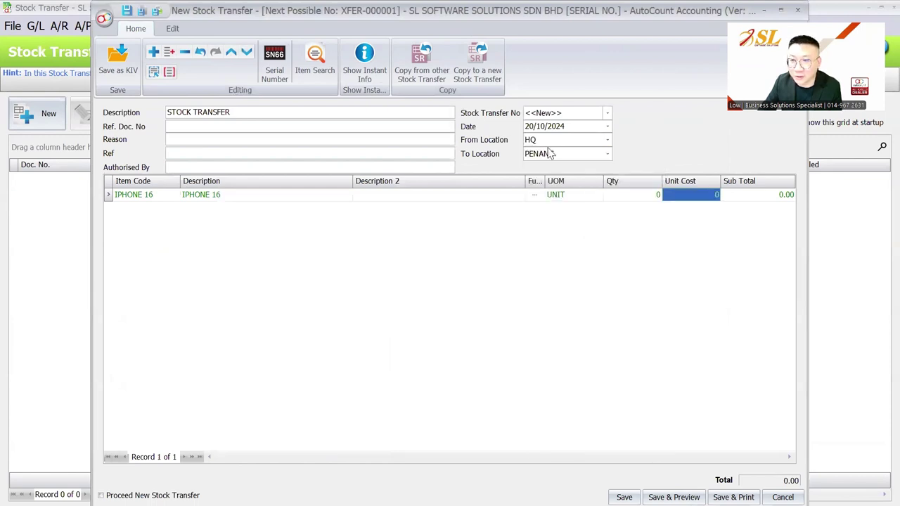
click(647, 197)
text(1)
key(Return)
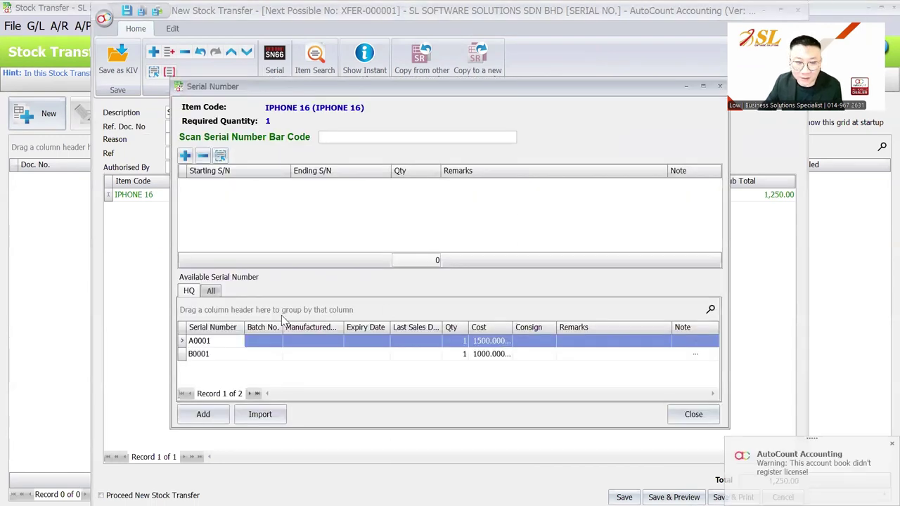
double_click(292, 347)
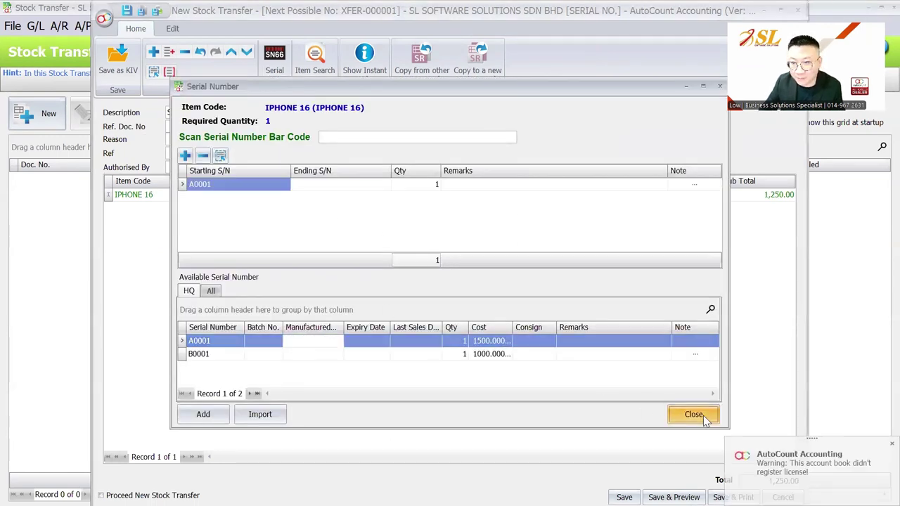
click(697, 415)
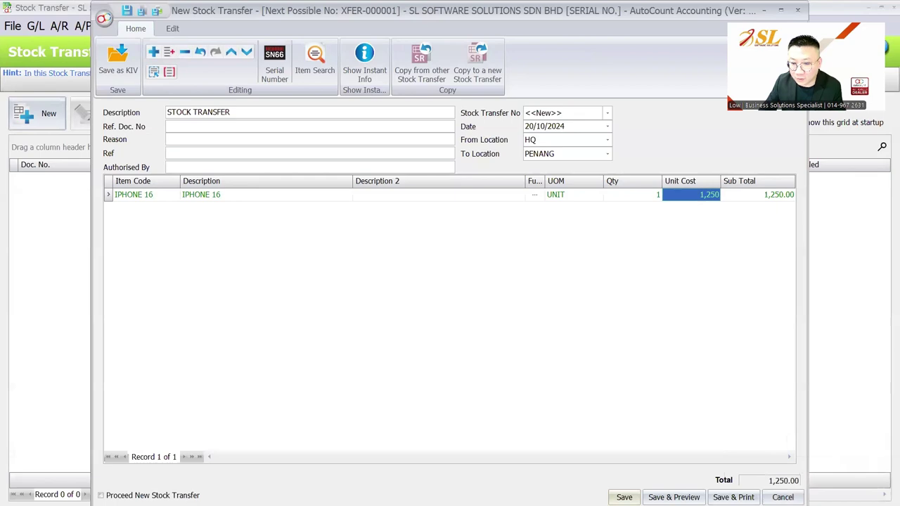
click(624, 497)
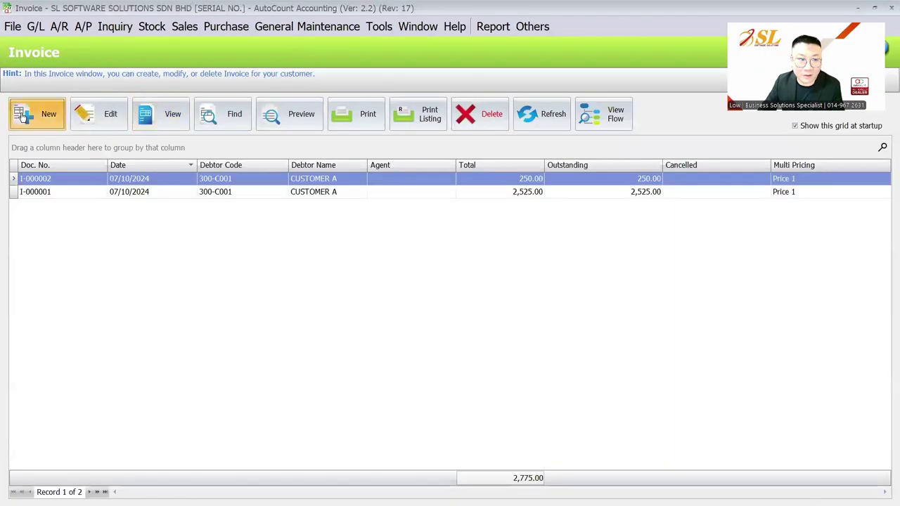
Start a new invoice for CUSTOMER A with an IPHONE 16 line.
click(35, 112)
click(189, 135)
click(186, 202)
right_click(204, 259)
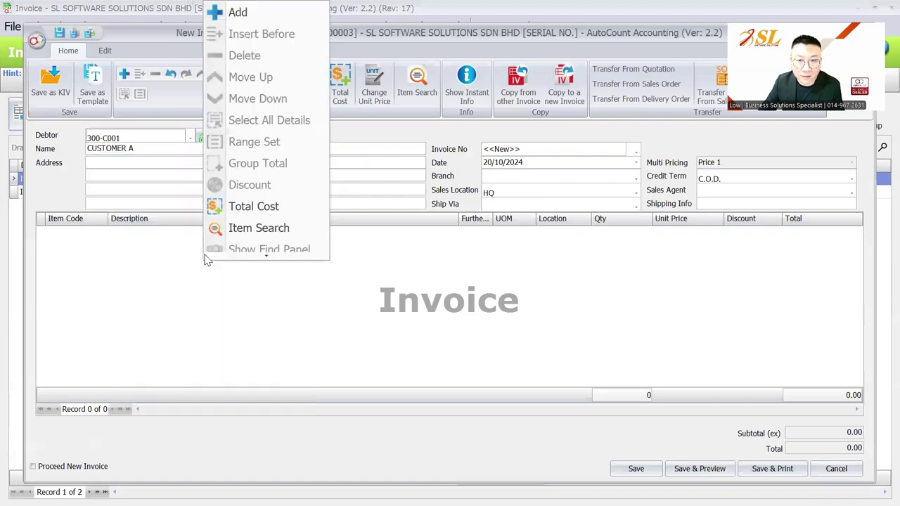
click(222, 13)
click(102, 233)
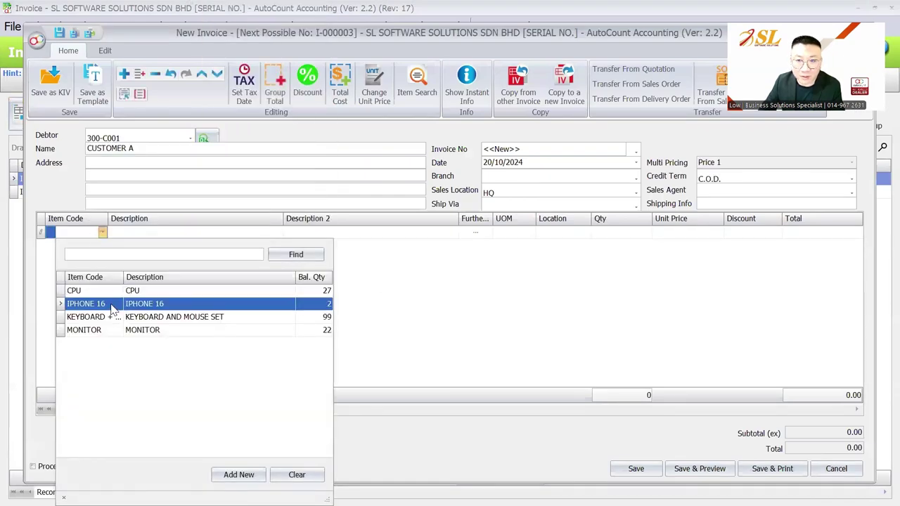
click(110, 307)
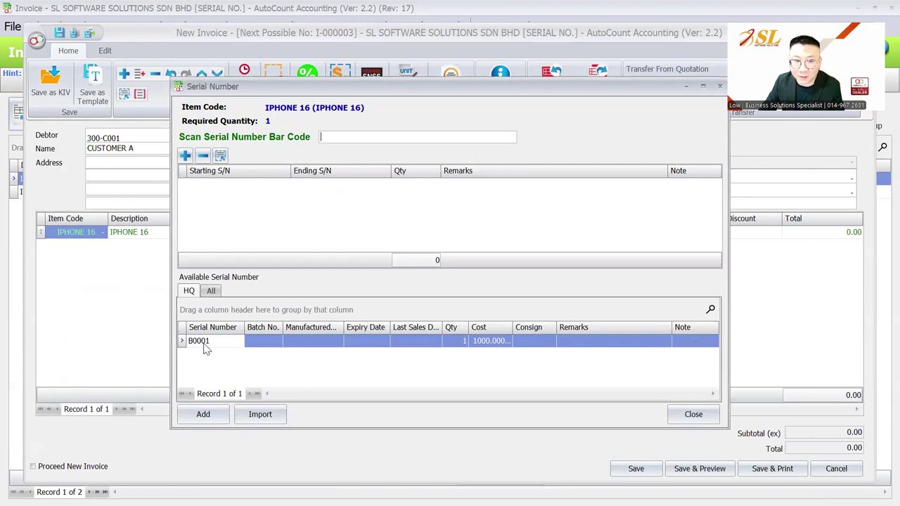
Assign HQ serial B0001, set unit price 3,000, and save the invoice.
click(213, 292)
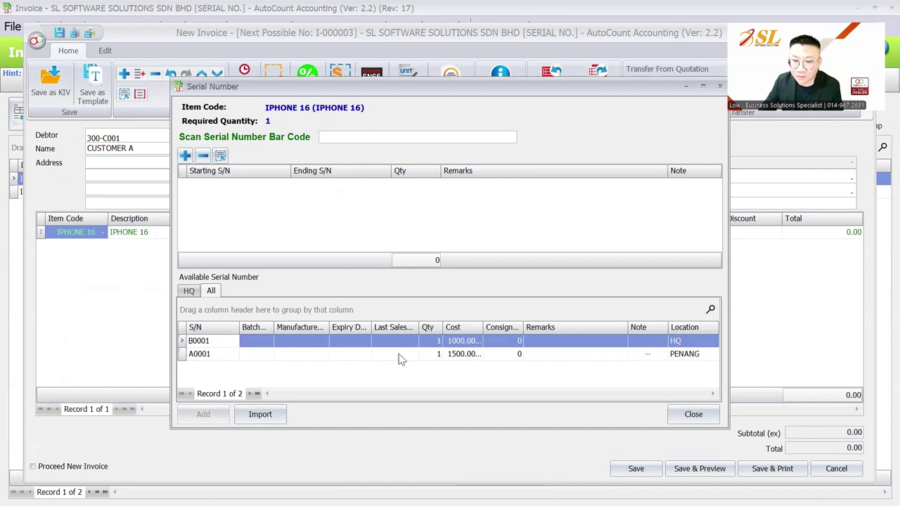
click(189, 291)
click(690, 413)
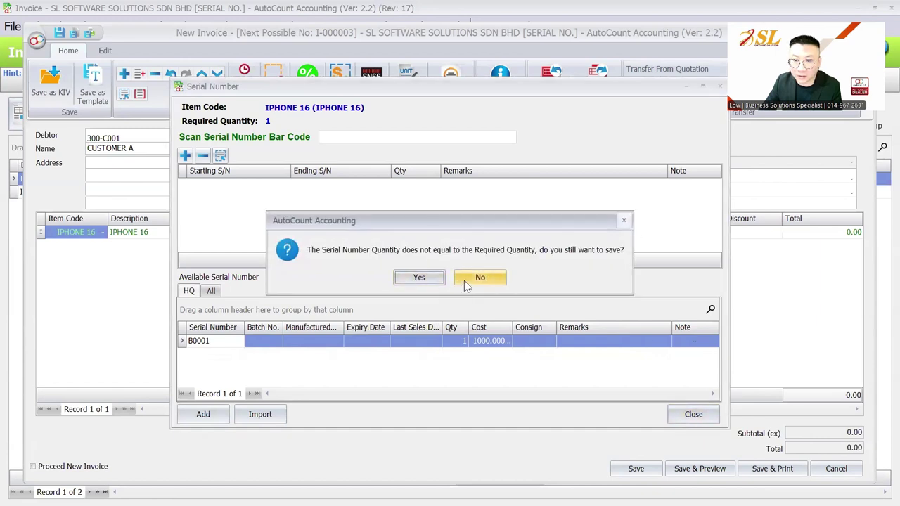
click(479, 280)
double_click(485, 341)
click(689, 416)
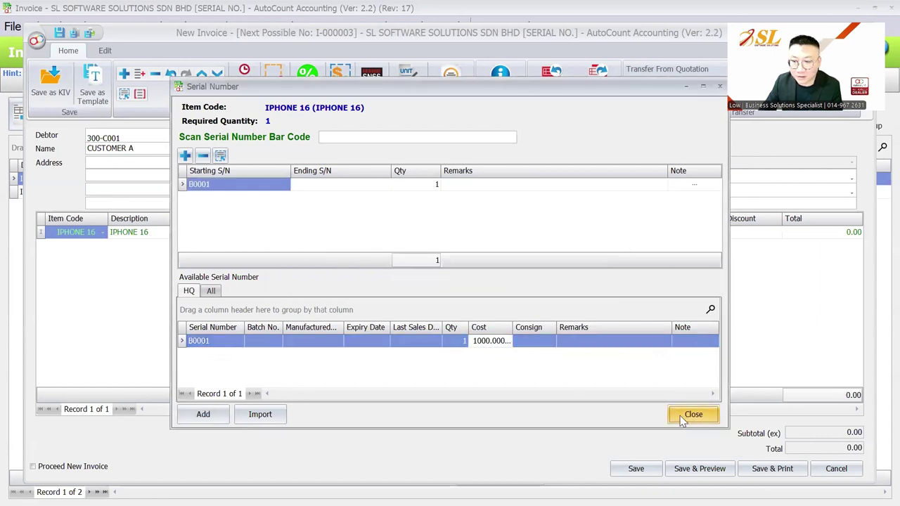
text(3000)
key(Tab)
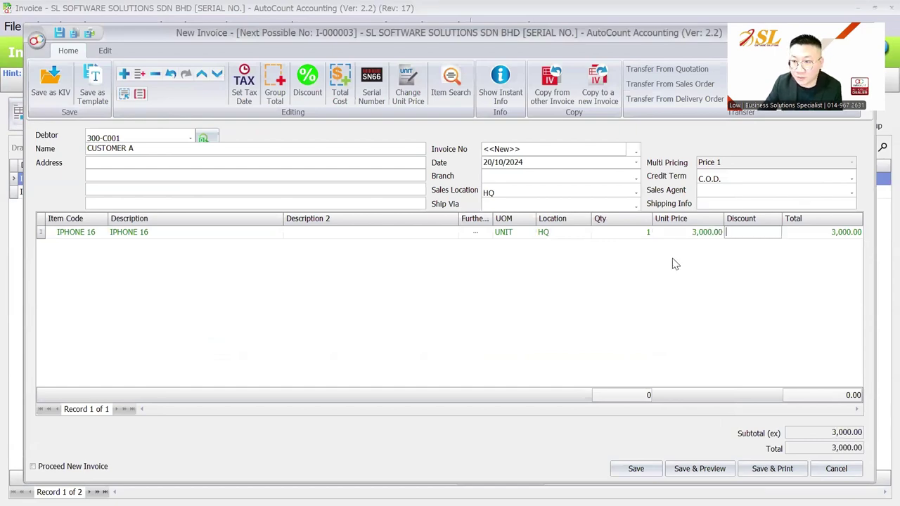
key(ctrl+s)
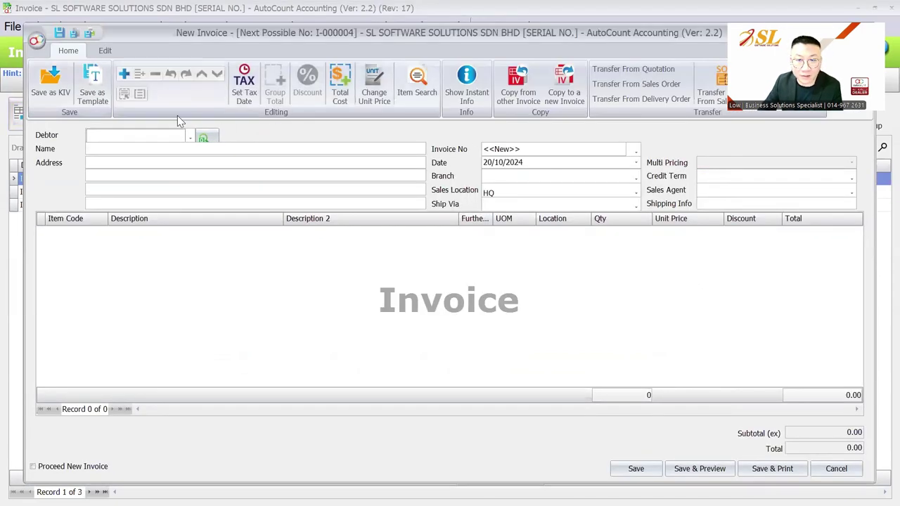
Create an invoice for CASH CUSTOMER from sales location PENANG with an IPHONE 16 line.
click(153, 138)
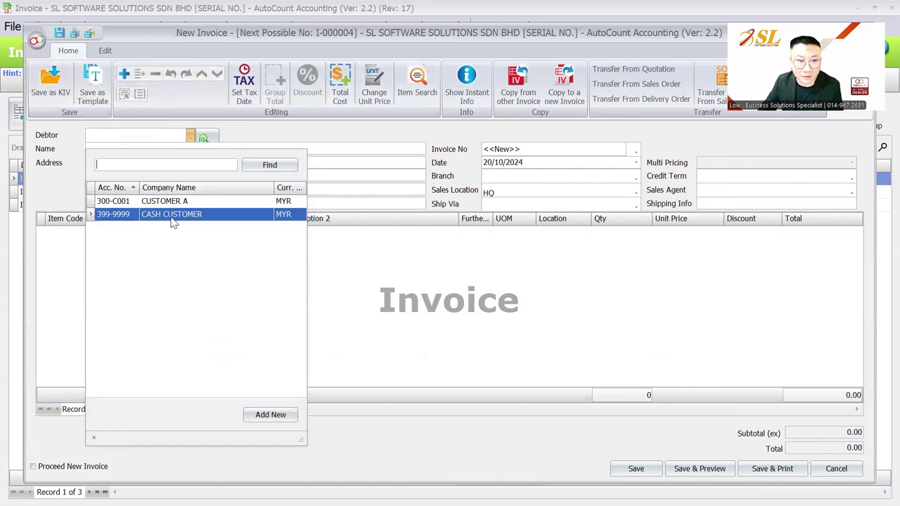
click(176, 216)
click(514, 201)
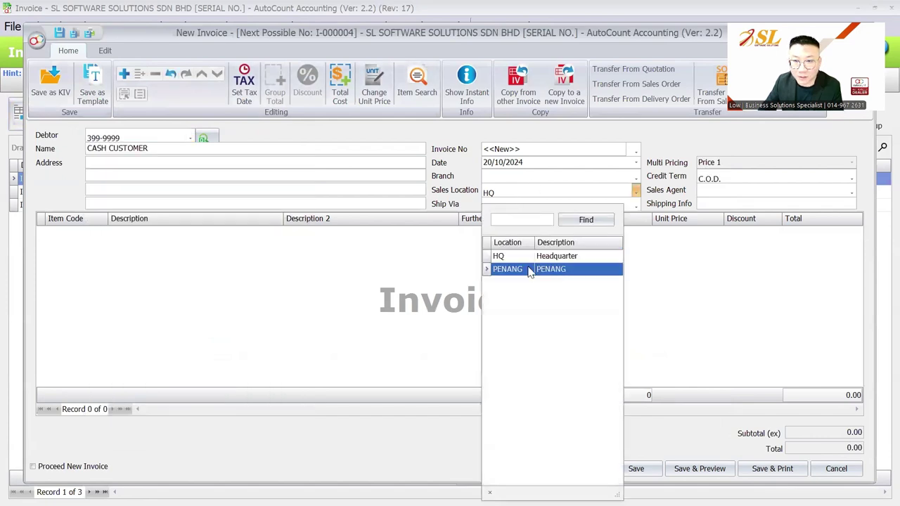
click(506, 269)
right_click(345, 289)
click(383, 31)
click(64, 234)
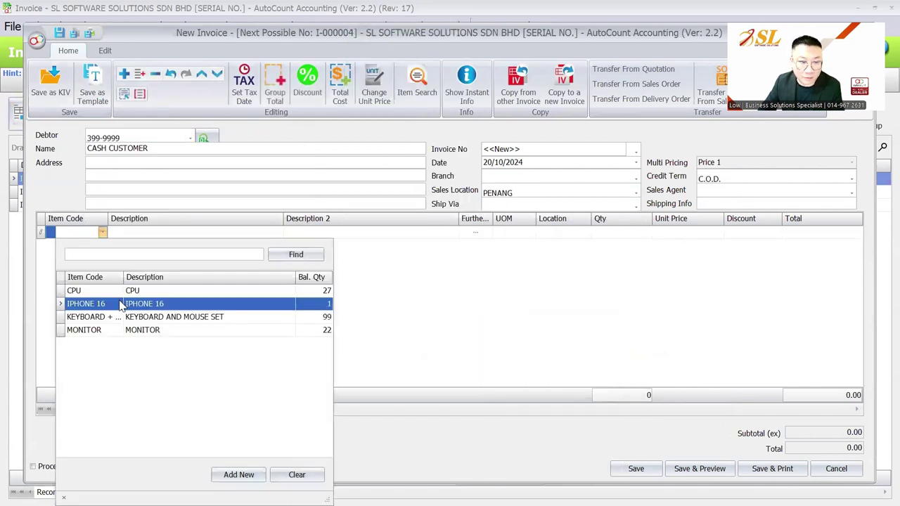
click(63, 306)
Assign serial A0001 at unit price 3,200, save, and review invoices I-000004 and I-000003.
double_click(473, 343)
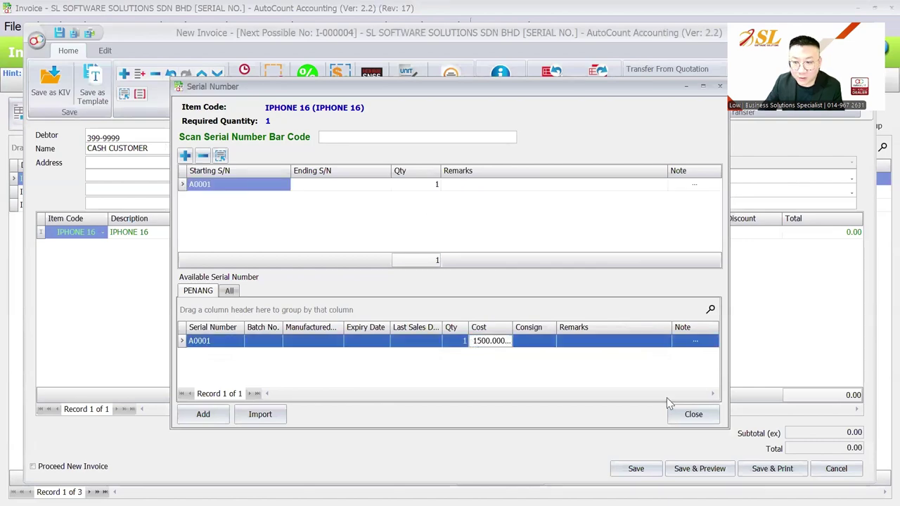
click(675, 414)
click(674, 235)
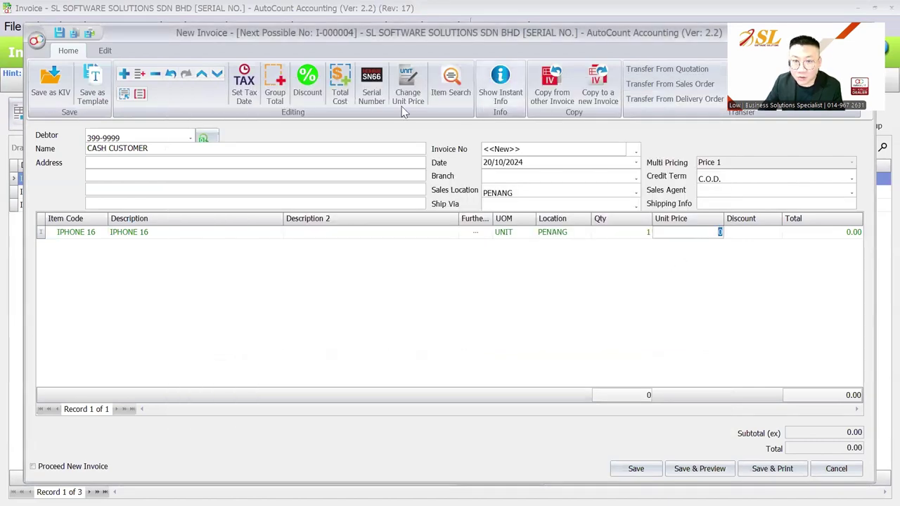
click(372, 84)
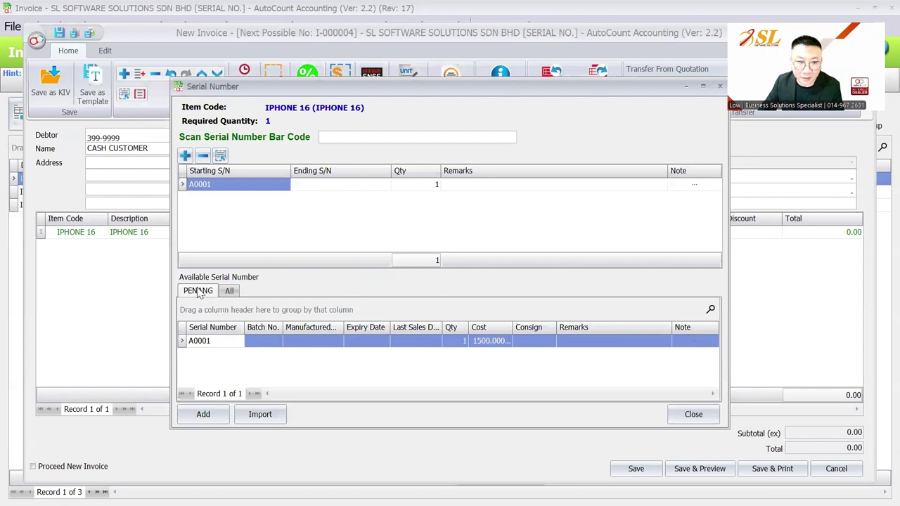
click(231, 291)
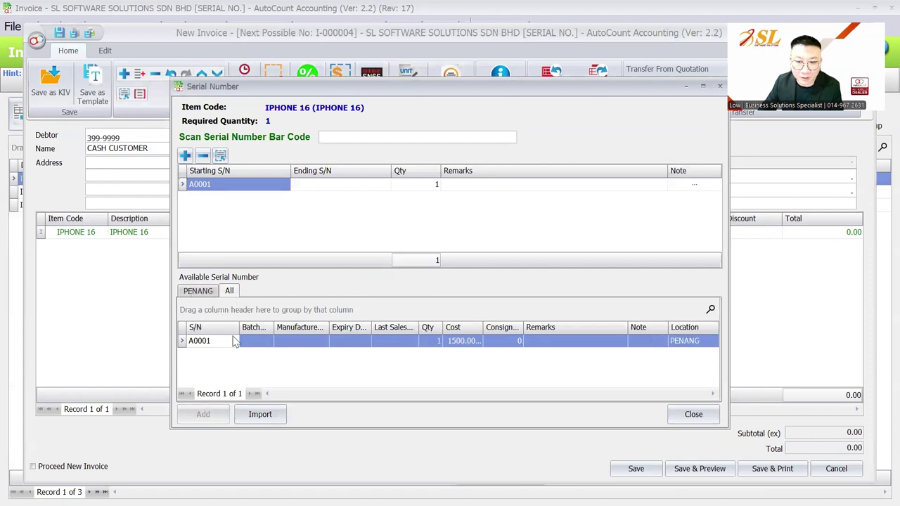
click(692, 415)
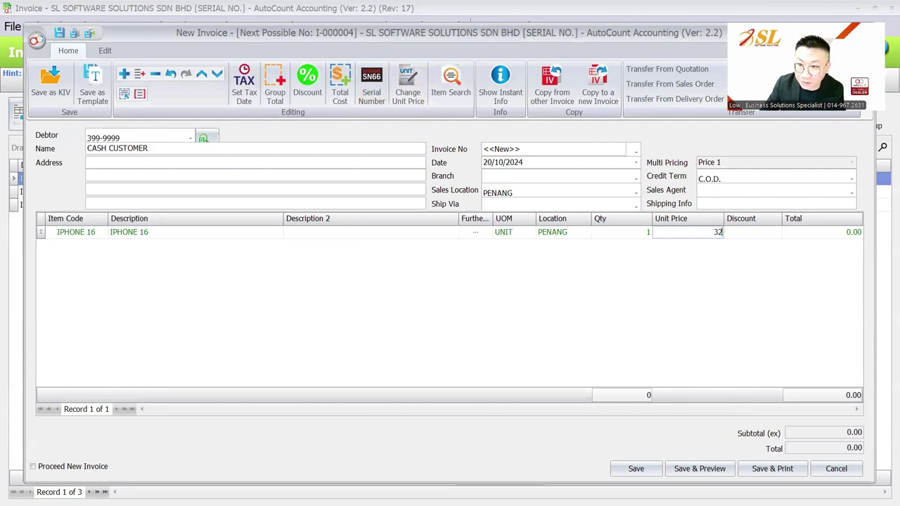
key(Tab)
key(ctrl+s)
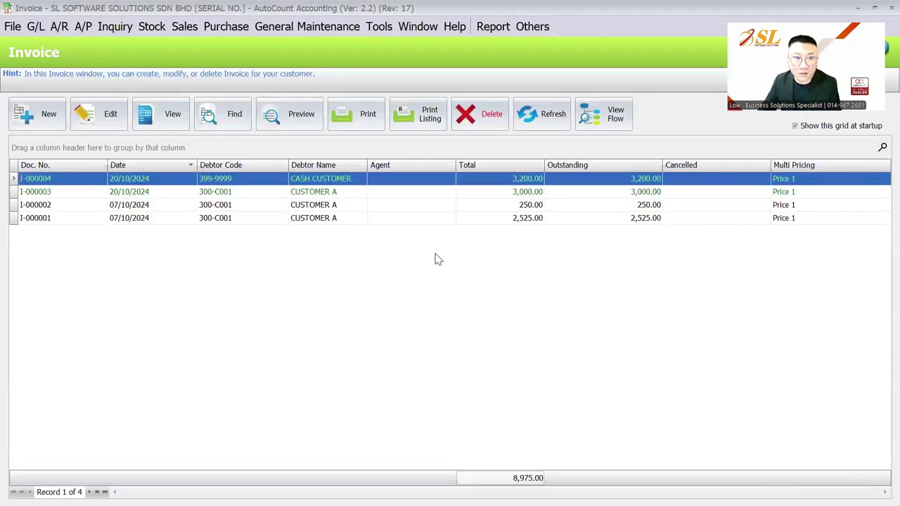
click(447, 182)
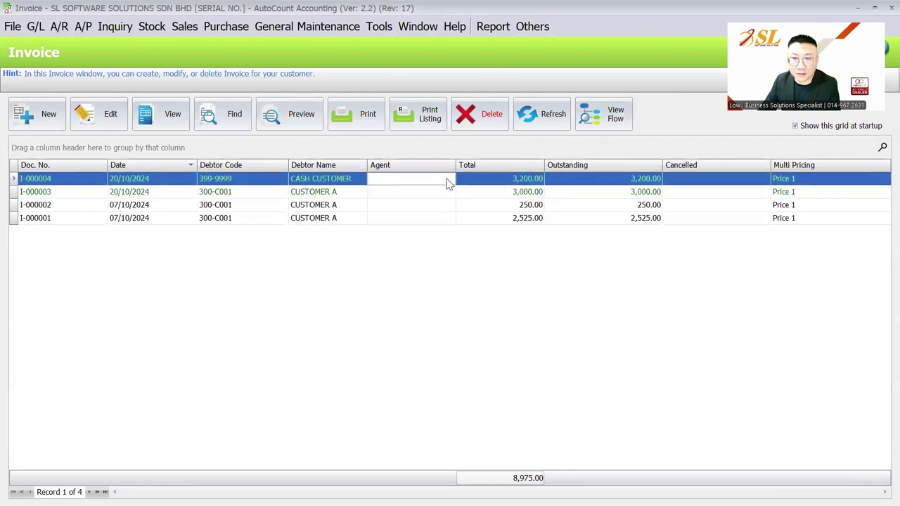
click(446, 193)
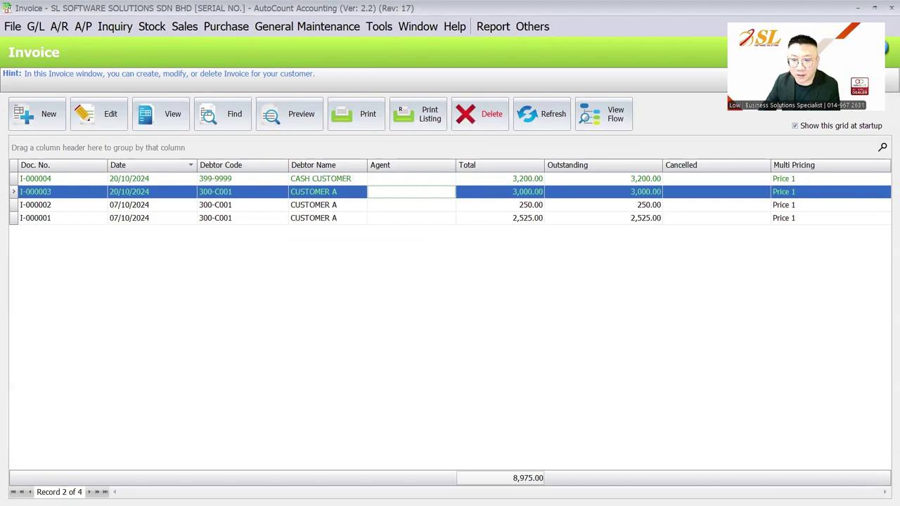
Run the Stock Item Profit Margin report broken down by location.
click(151, 26)
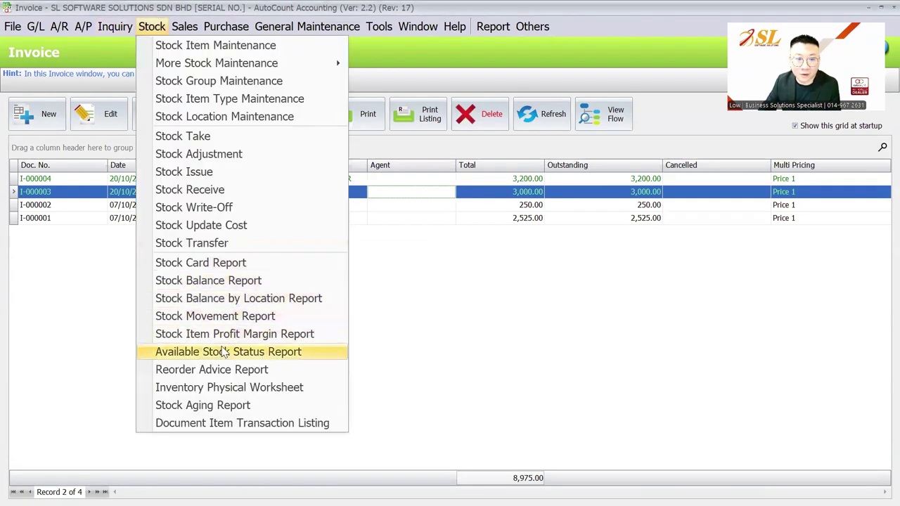
click(221, 333)
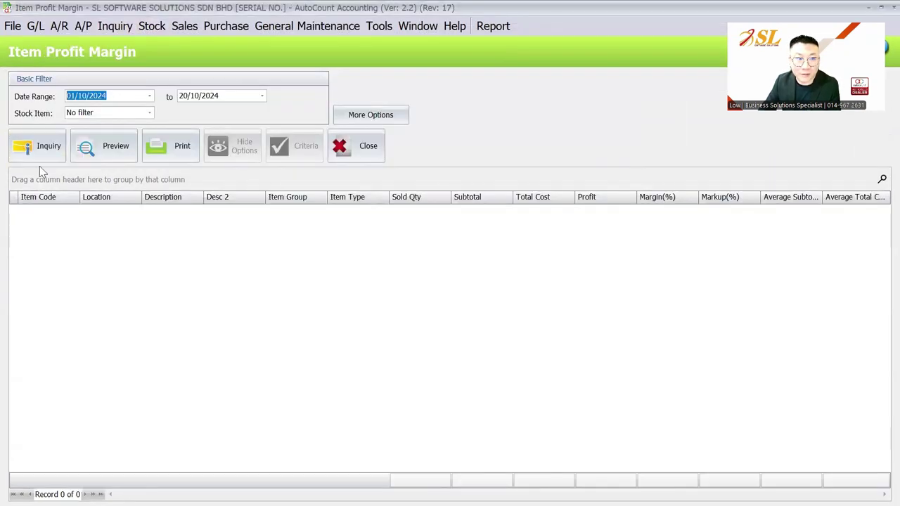
click(387, 118)
click(295, 292)
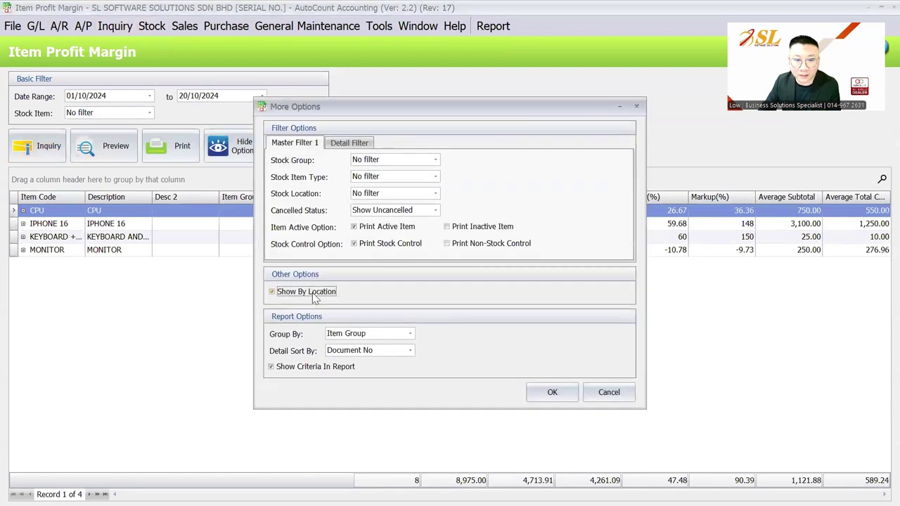
click(550, 394)
click(42, 145)
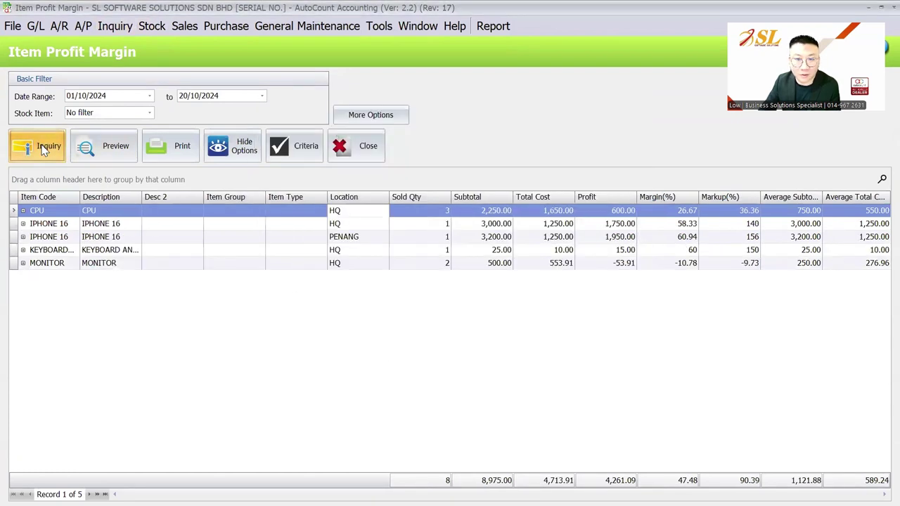
click(349, 236)
Filter the report to stock item IPHONE 16 only and rerun it.
click(92, 114)
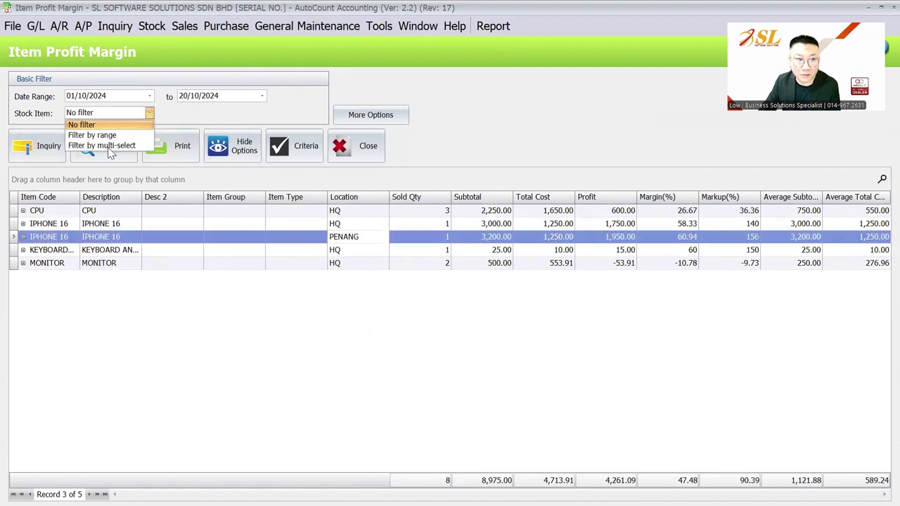
click(111, 147)
click(238, 192)
click(604, 376)
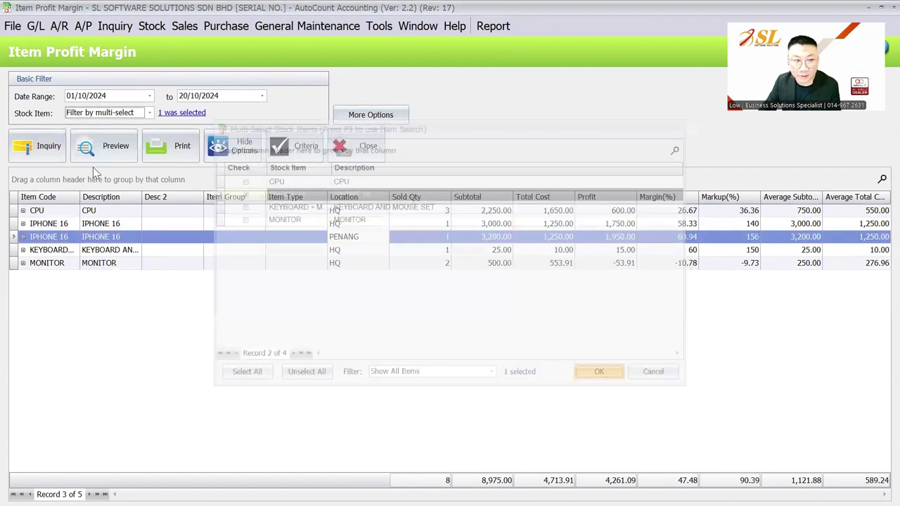
click(49, 143)
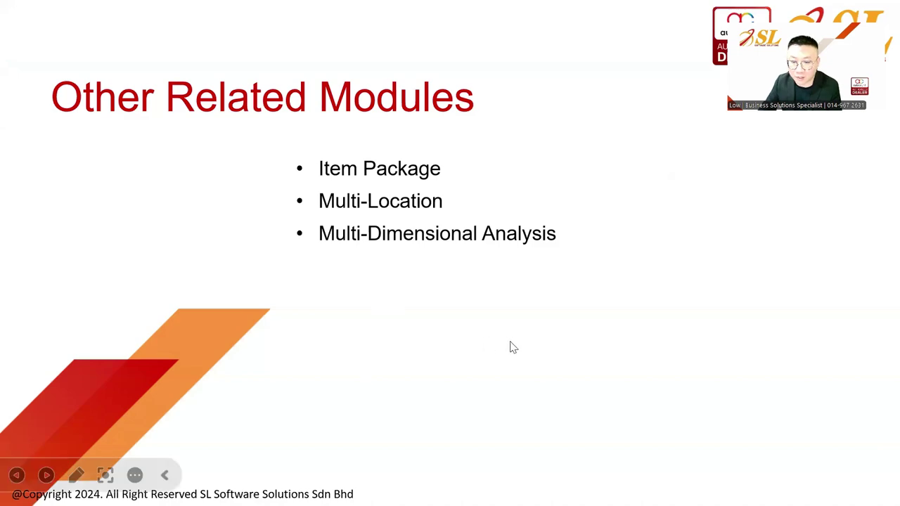
Return to AutoCount and enable the Multi-Dimensional Analysis module in Module Setting.
key(super)
mouse_move(514, 489)
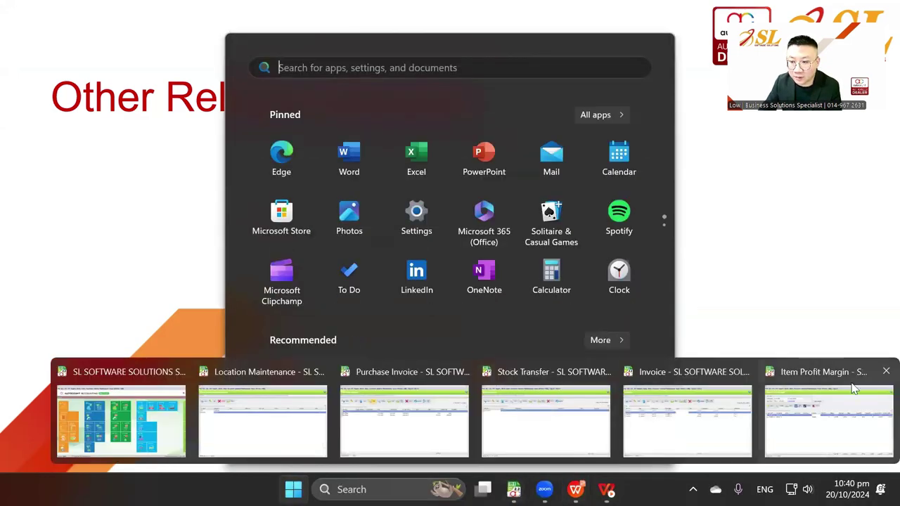
click(141, 401)
click(379, 27)
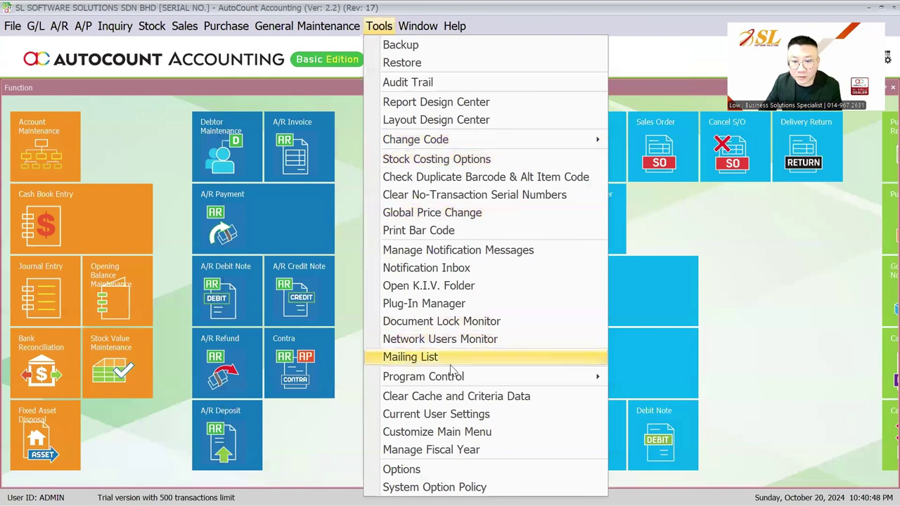
mouse_move(458, 375)
click(654, 398)
click(380, 252)
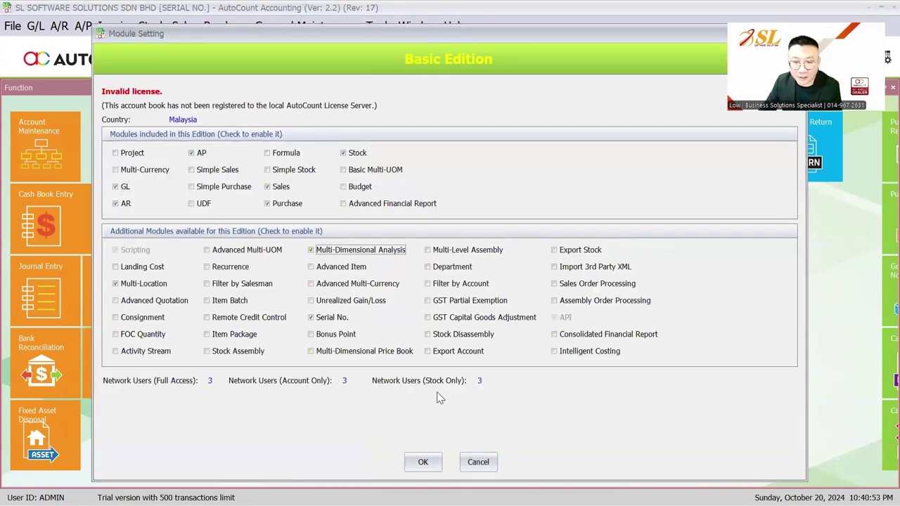
click(423, 463)
Launch the Multi-Dimensional Sales Analysis report from the Sales menu.
click(185, 26)
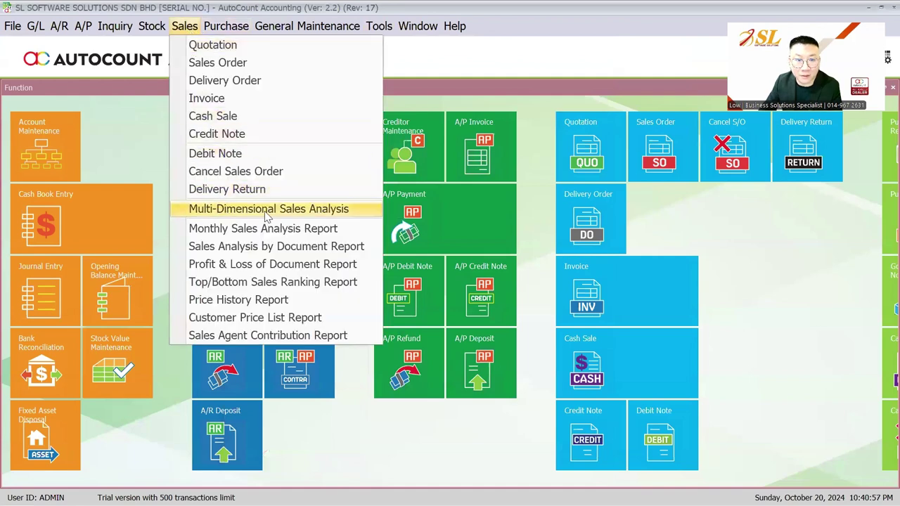
mouse_move(225, 28)
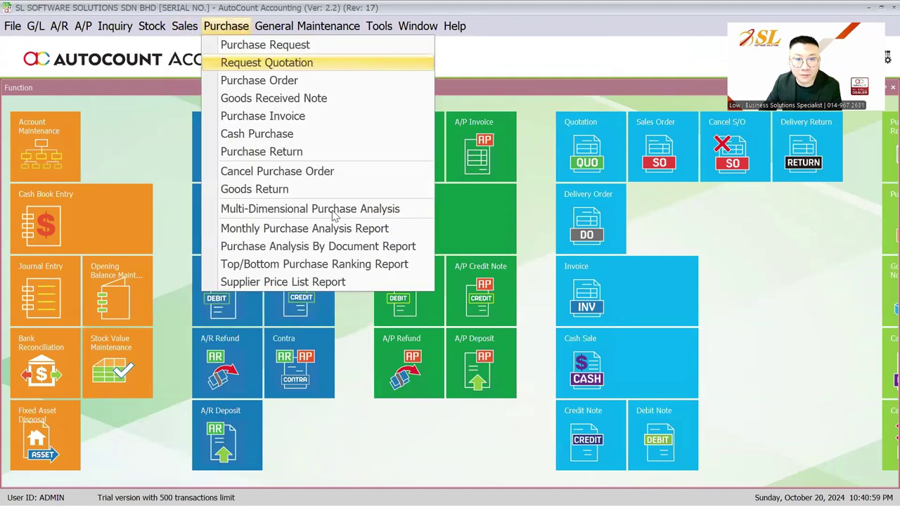
click(226, 26)
click(184, 26)
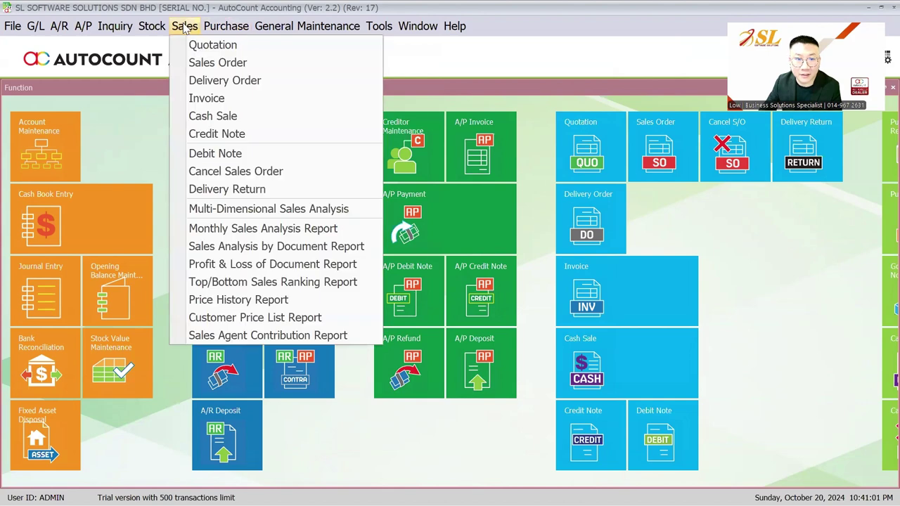
click(211, 211)
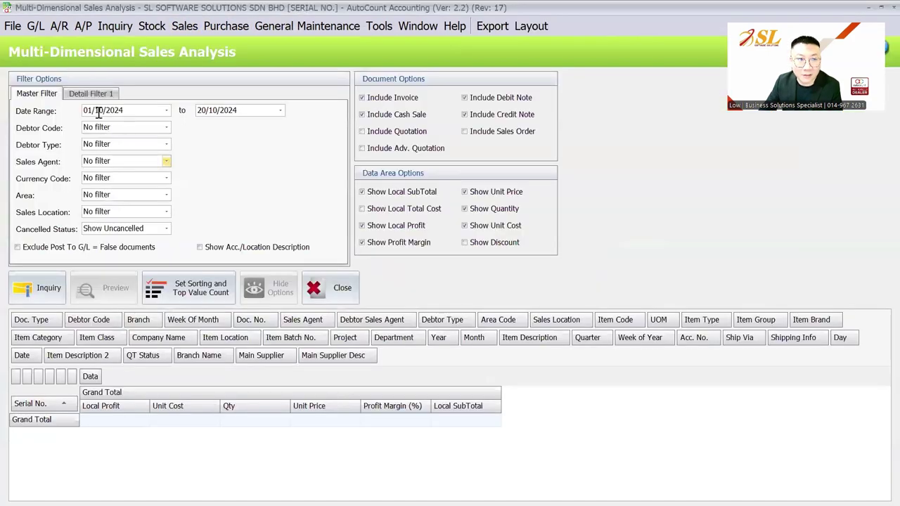
Load the default layout for the sales analysis.
click(195, 116)
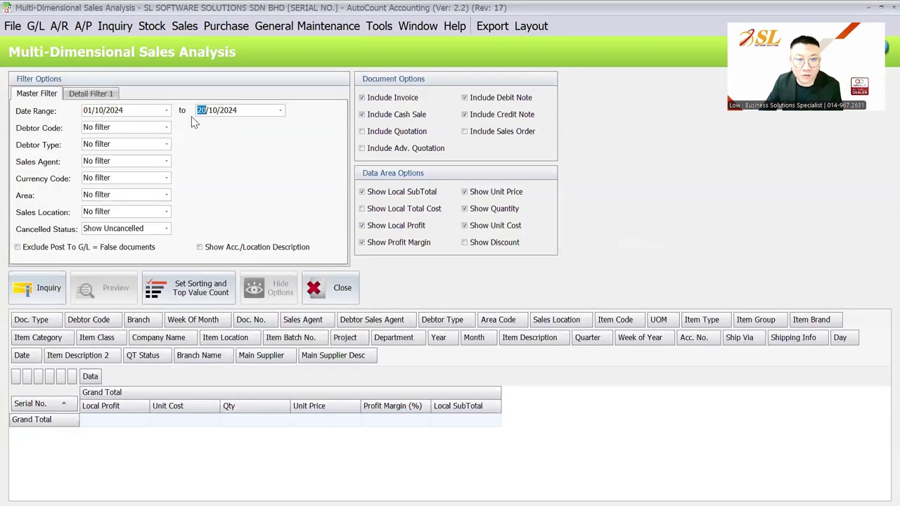
click(536, 28)
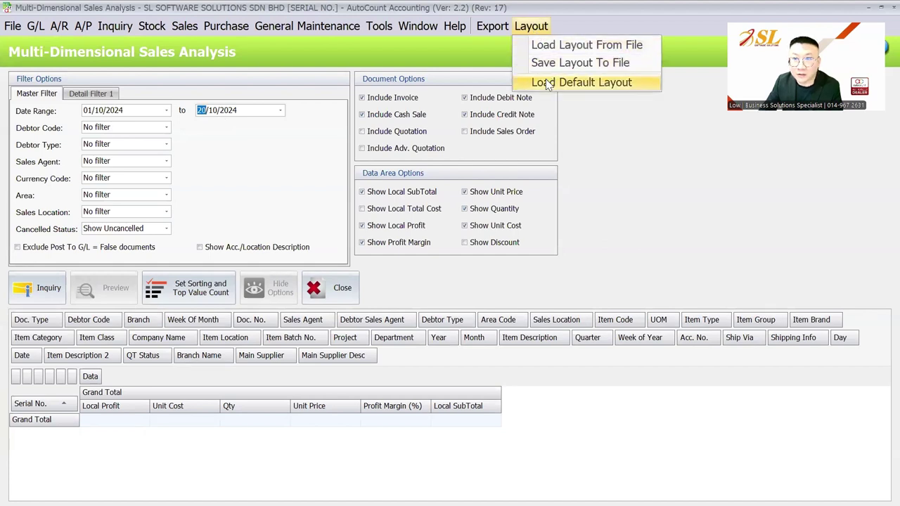
click(549, 84)
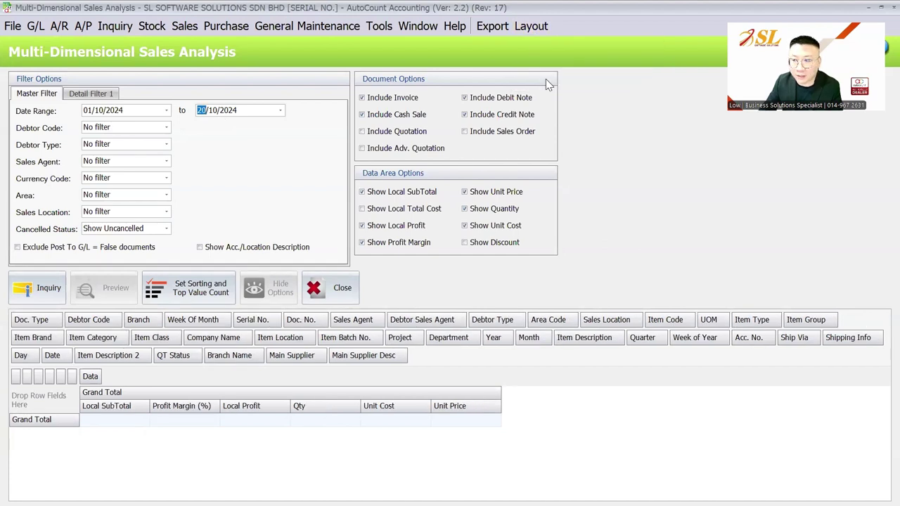
click(536, 27)
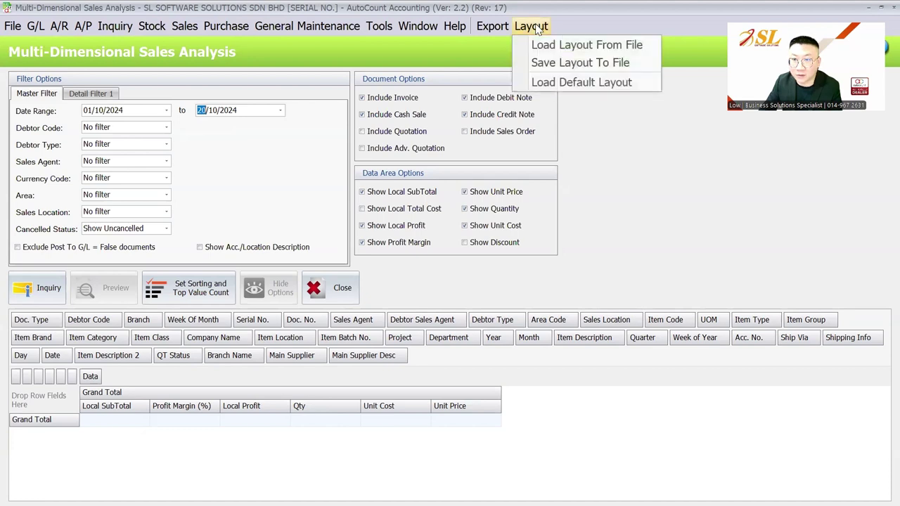
click(577, 84)
Set the date range to 01/01/2024 through 31/12/2024.
click(99, 110)
text(01)
key(Tab)
text(31/12)
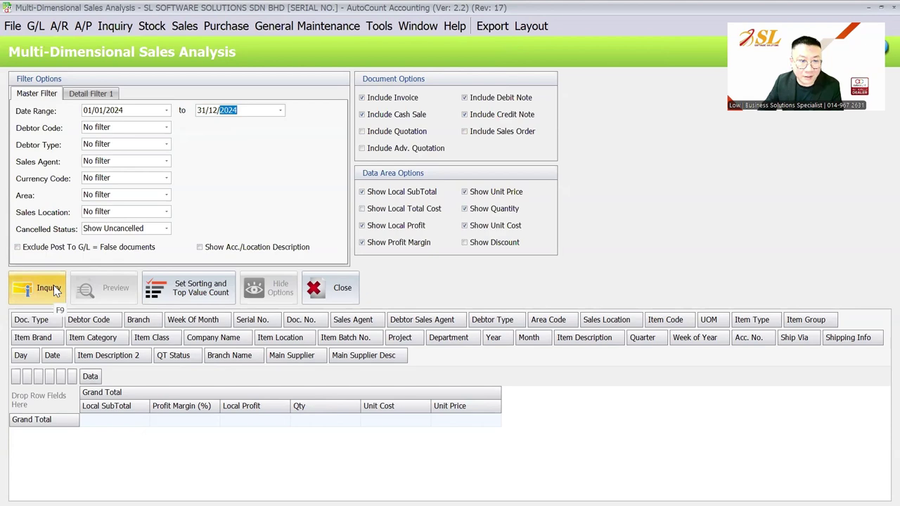
Filter the sales analysis to the IPHONE 16 item only and run the inquiry.
click(93, 96)
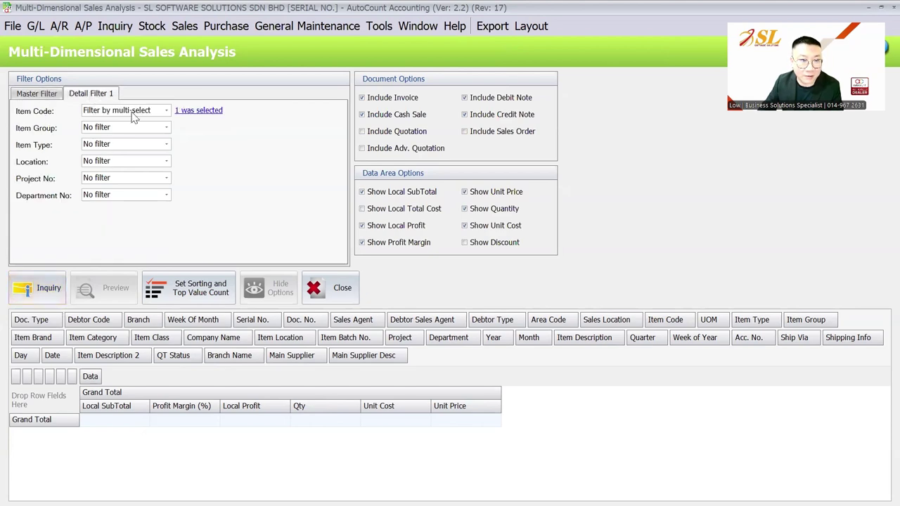
click(197, 111)
click(238, 192)
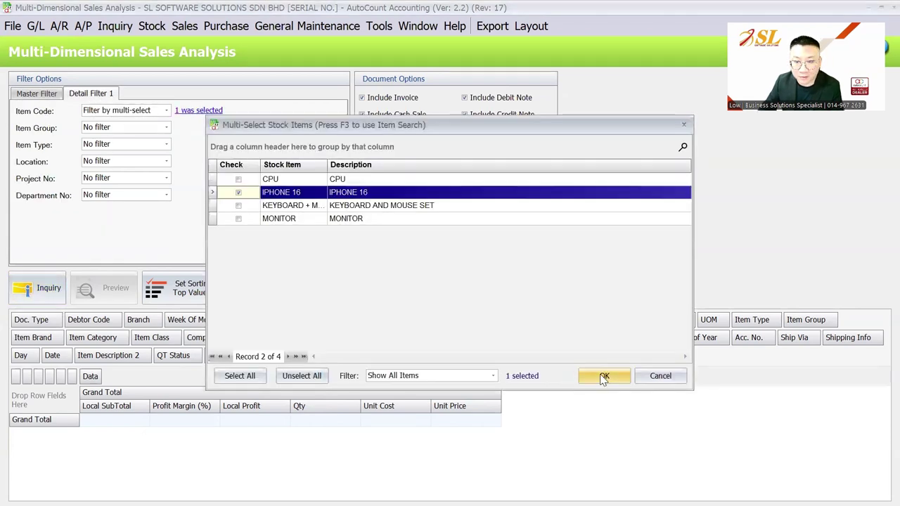
click(604, 376)
click(32, 291)
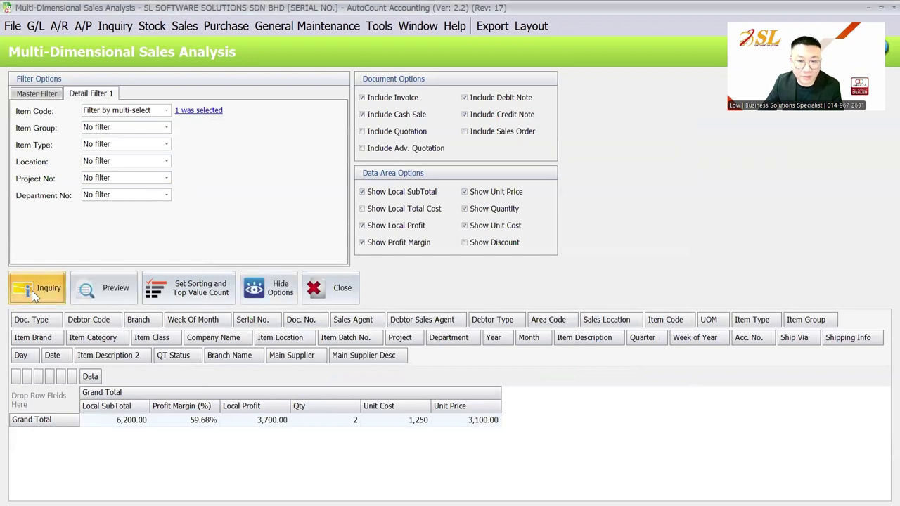
Show local profit, profit margin, unit cost and unit price, grouping rows by item code and serial number.
click(396, 225)
click(398, 242)
click(492, 226)
click(493, 209)
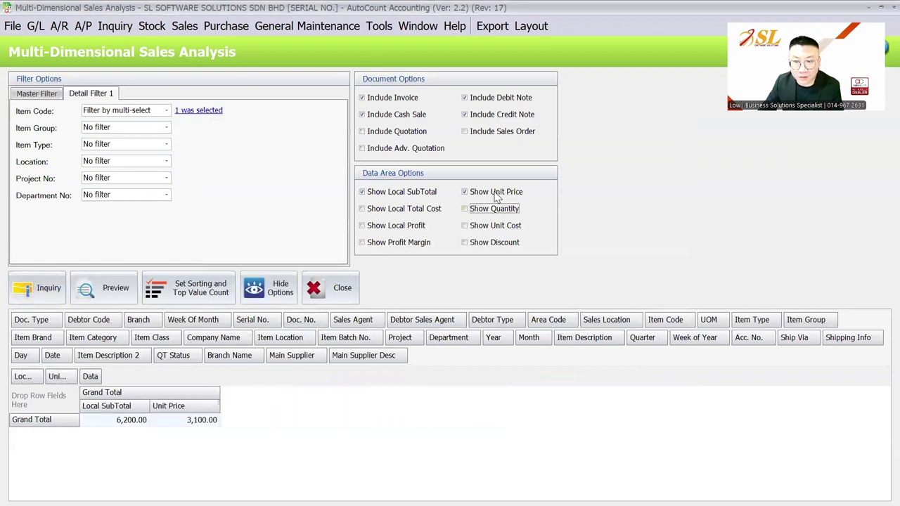
click(496, 192)
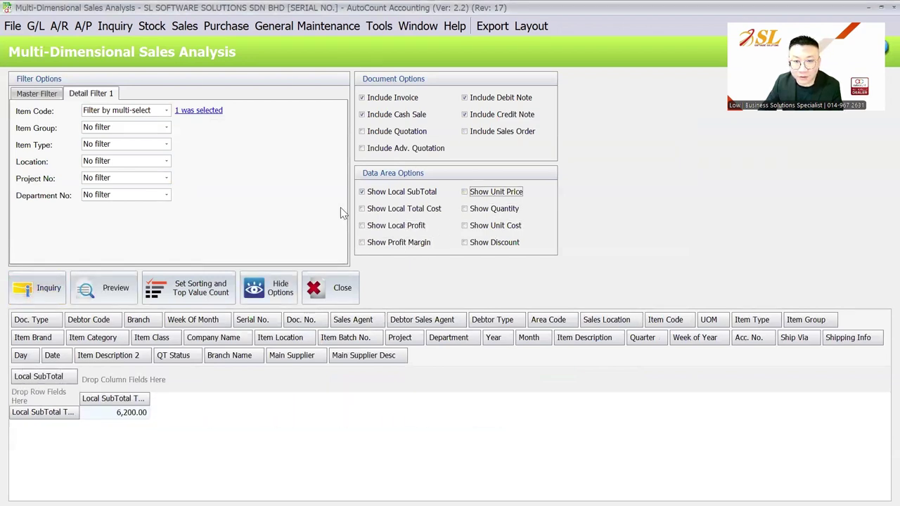
click(422, 226)
click(420, 211)
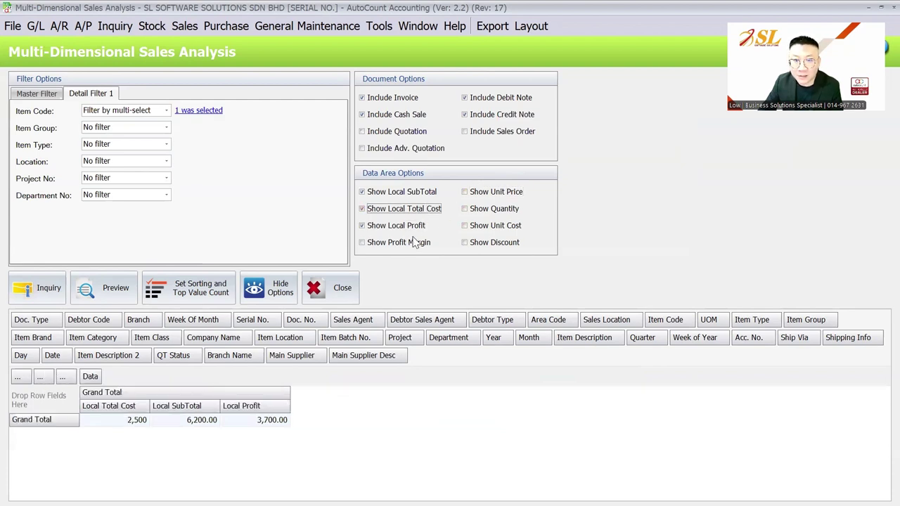
click(413, 244)
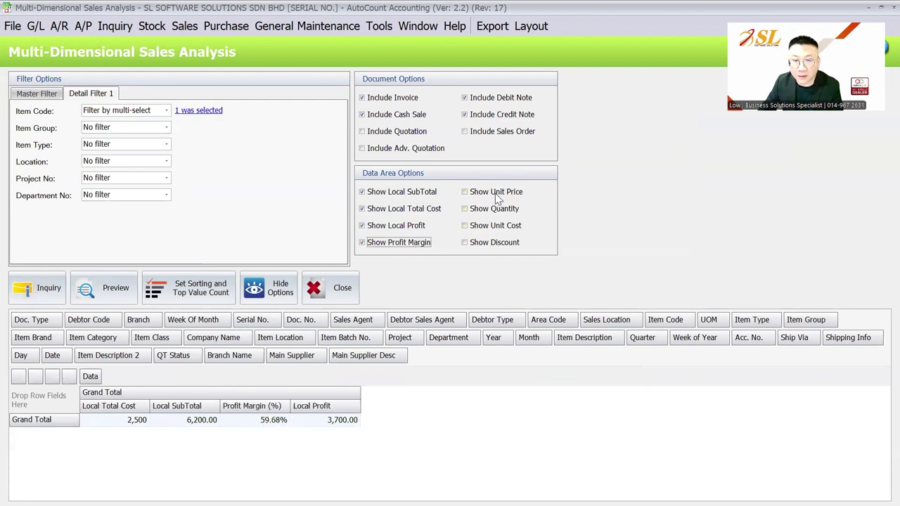
click(491, 227)
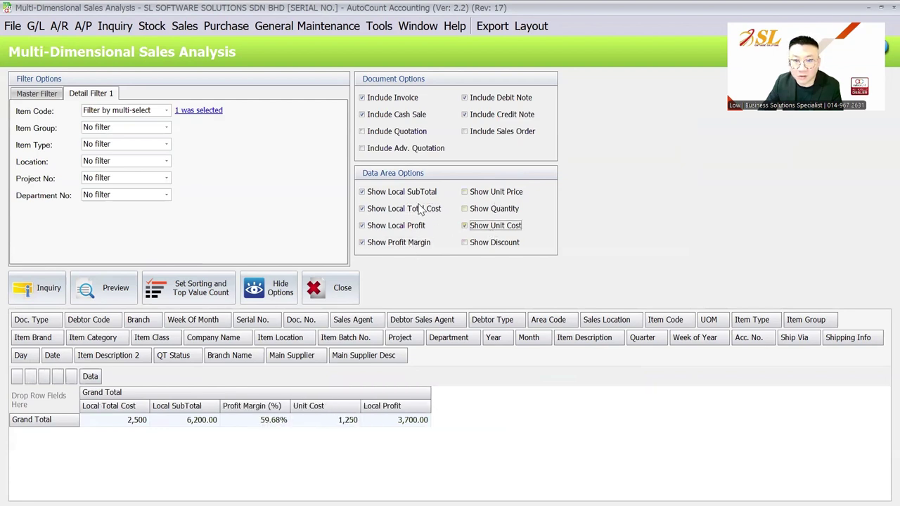
click(432, 209)
click(488, 198)
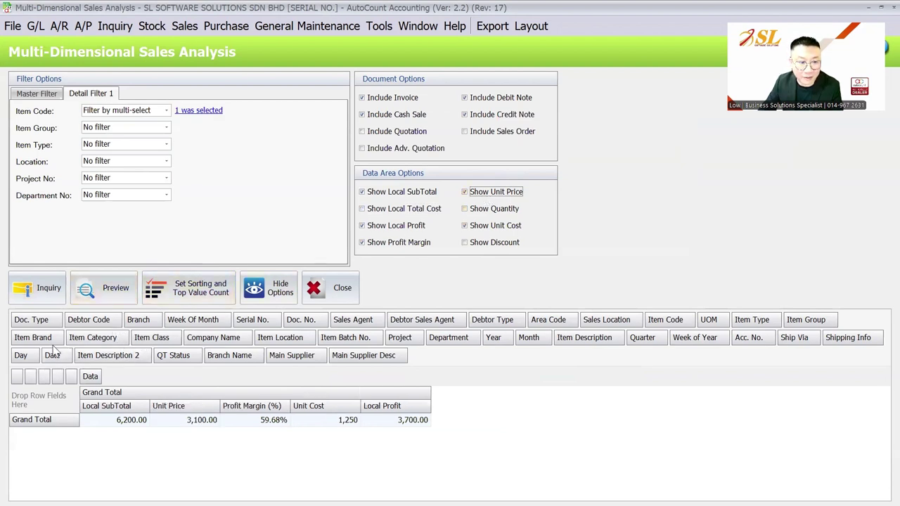
drag(253, 320, 67, 405)
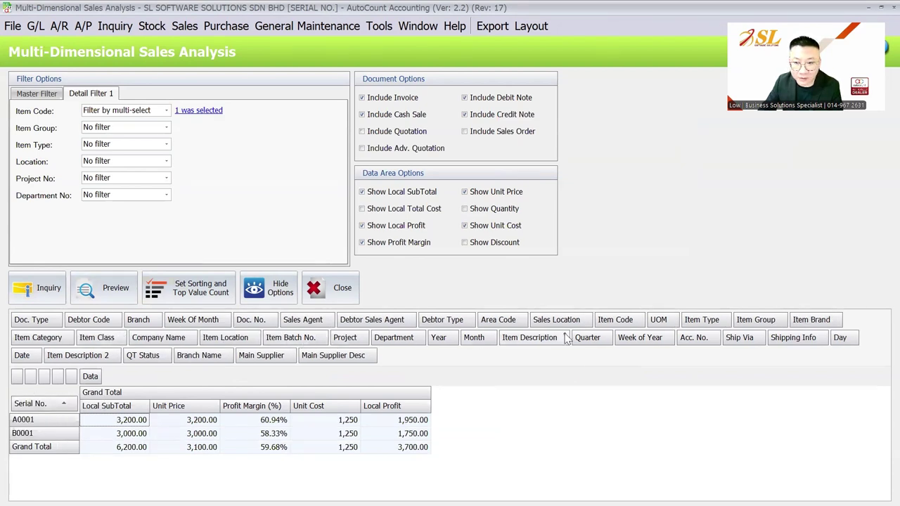
drag(633, 325, 15, 409)
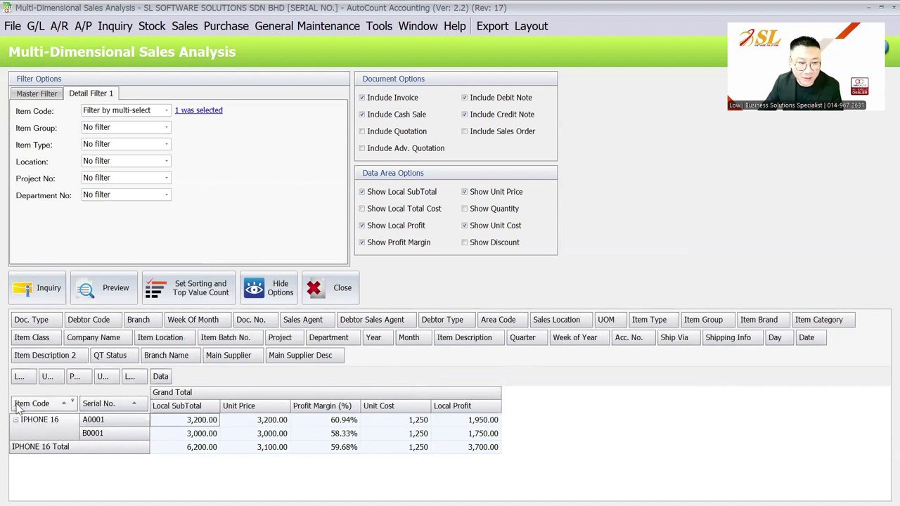